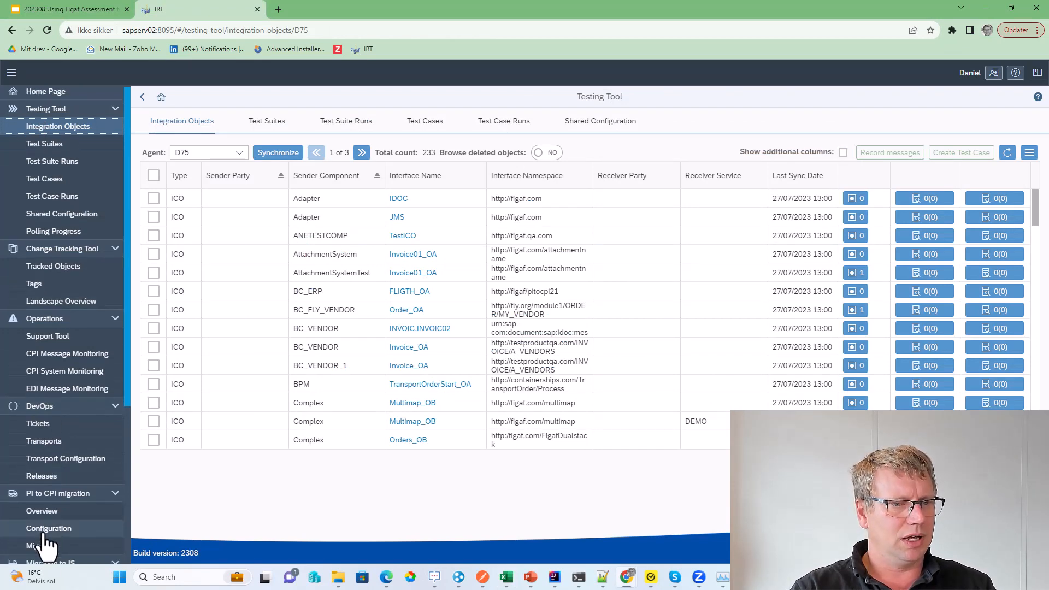
Step: Show the Configuration Agents list (PRO, CPI, API Management), opening then cancelling the Add Agent form
{"action": "scroll", "coordinate": [49, 519], "scroll_direction": "down", "scroll_amount": 3}
{"action": "left_click", "coordinate": [52, 473]}
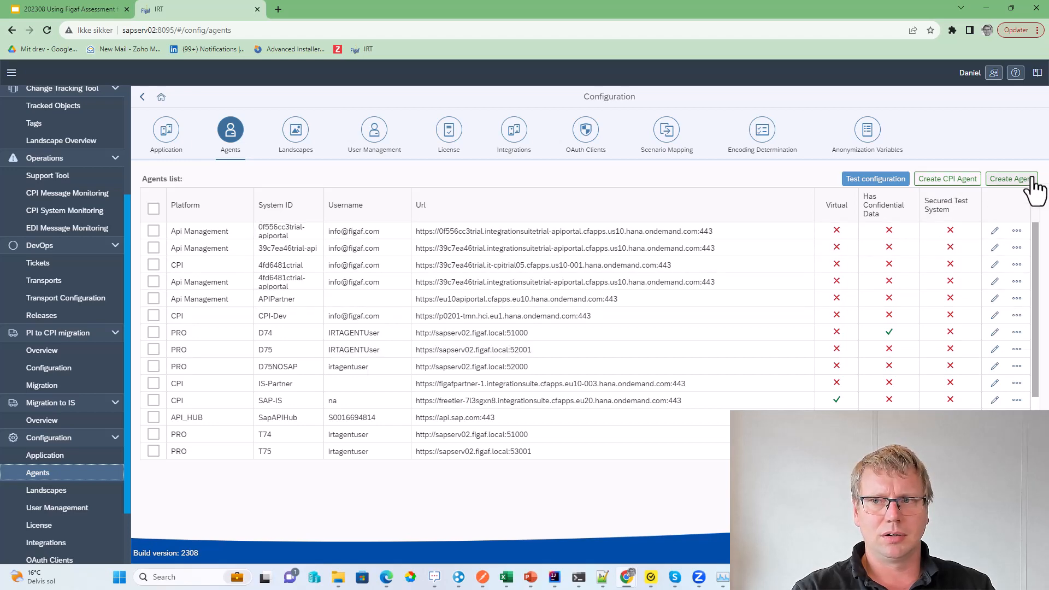
{"action": "left_click", "coordinate": [1011, 179]}
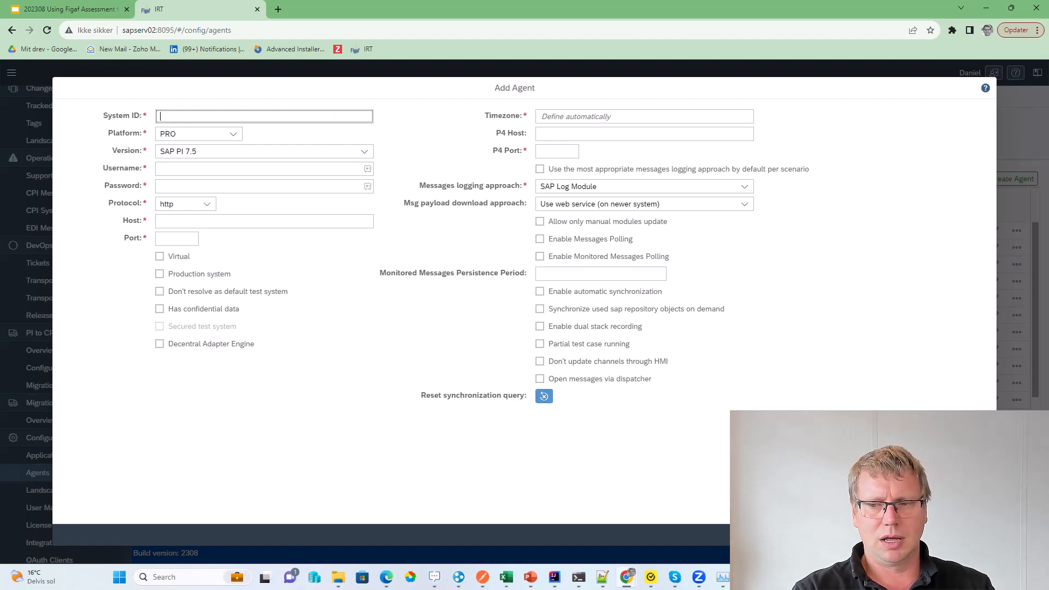
{"action": "left_click", "coordinate": [978, 535]}
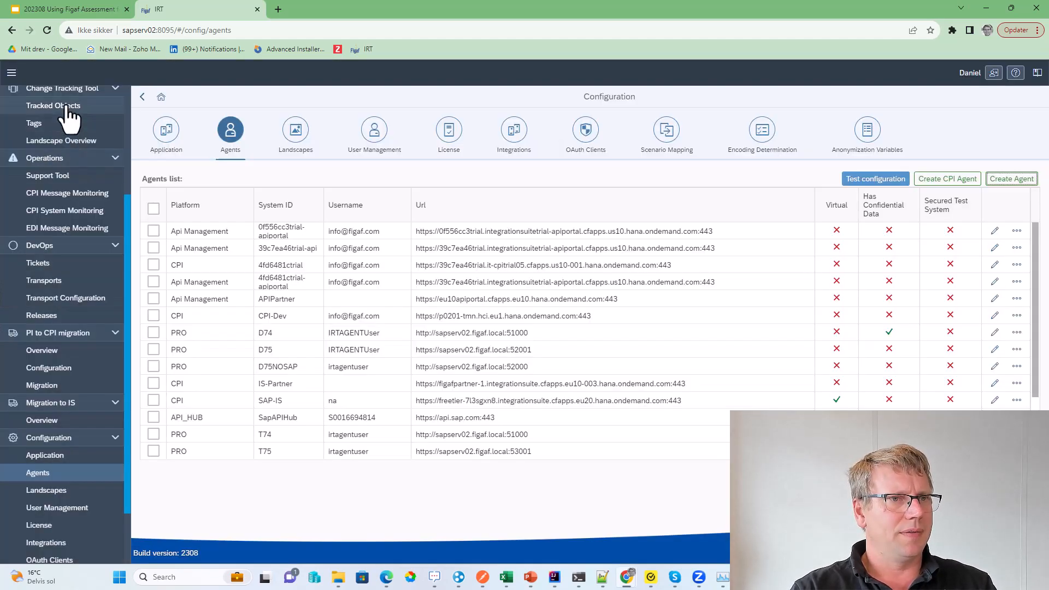
Step: In D75's Tracked Objects synchronization settings, tick Skip synchronization of Data Types, then close them
{"action": "left_click", "coordinate": [71, 106]}
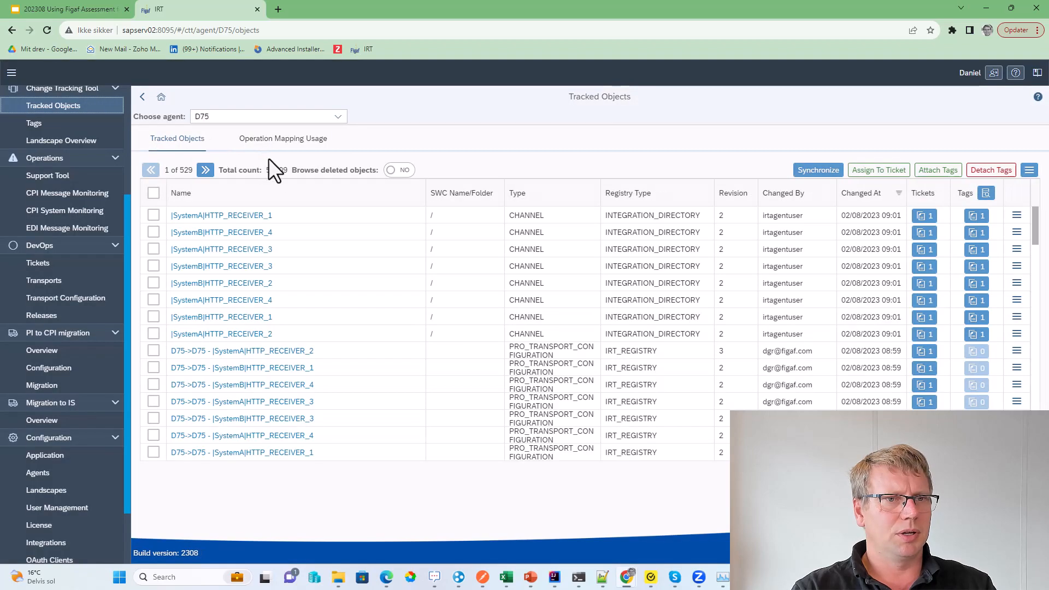
{"action": "left_click", "coordinate": [823, 173]}
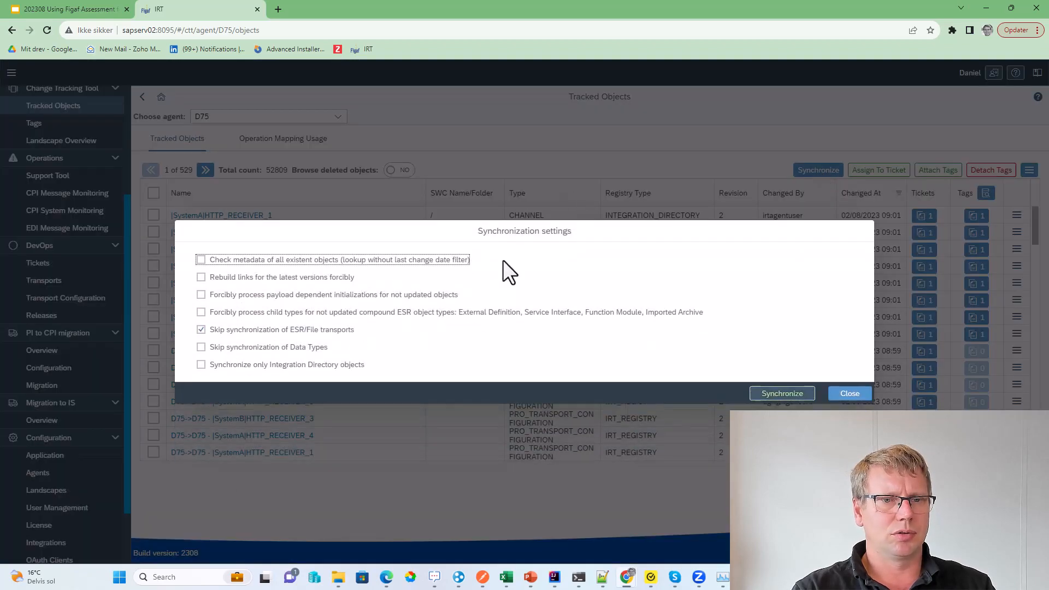
{"action": "left_click", "coordinate": [203, 348]}
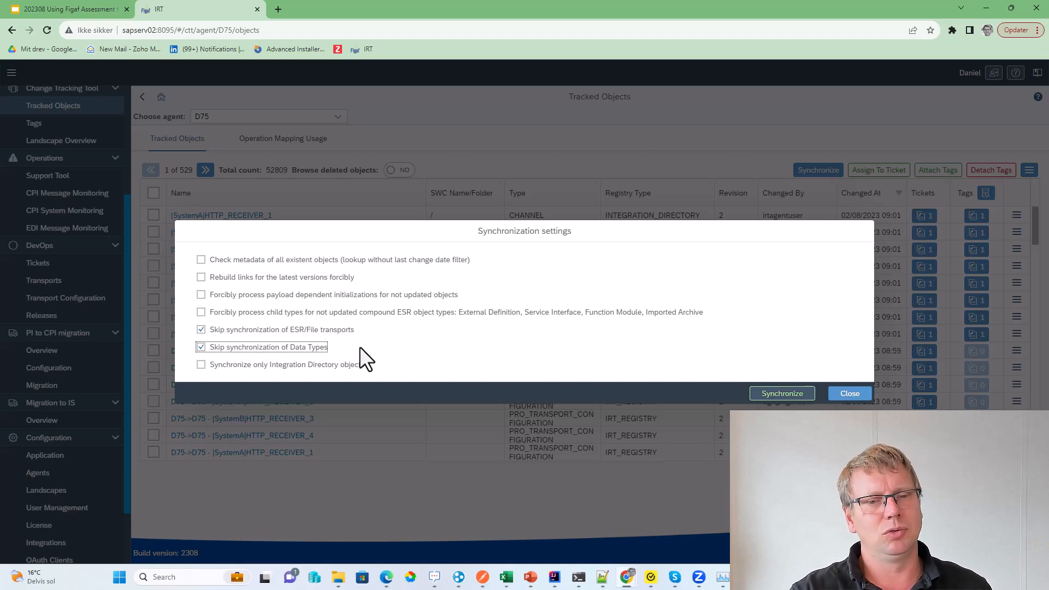
{"action": "left_click", "coordinate": [842, 396]}
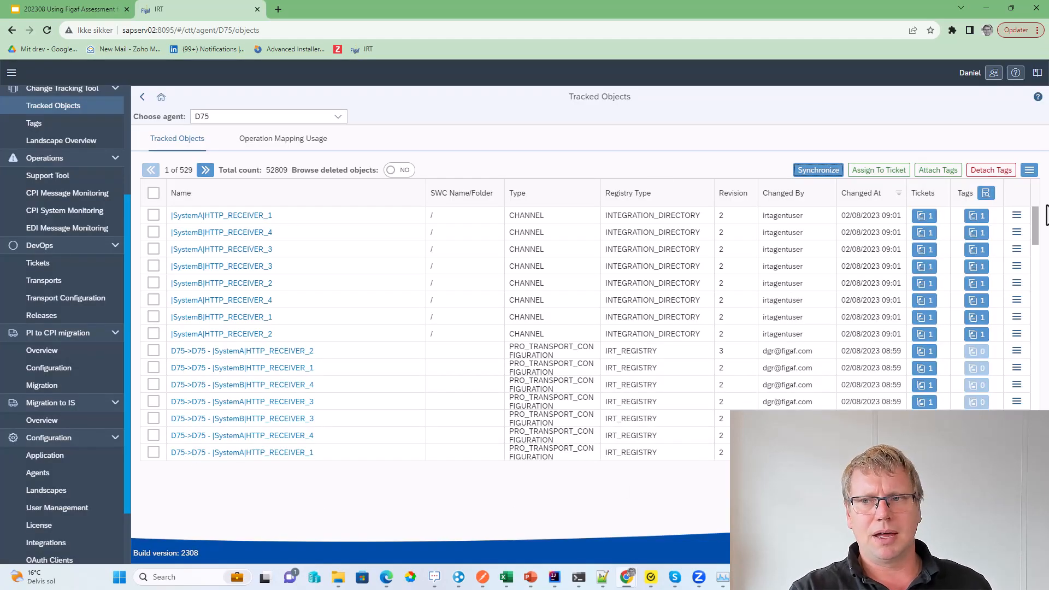
Step: Glance at the tracked objects table actions, then go to Testing Tool > Integration Objects
{"action": "left_click", "coordinate": [1030, 171]}
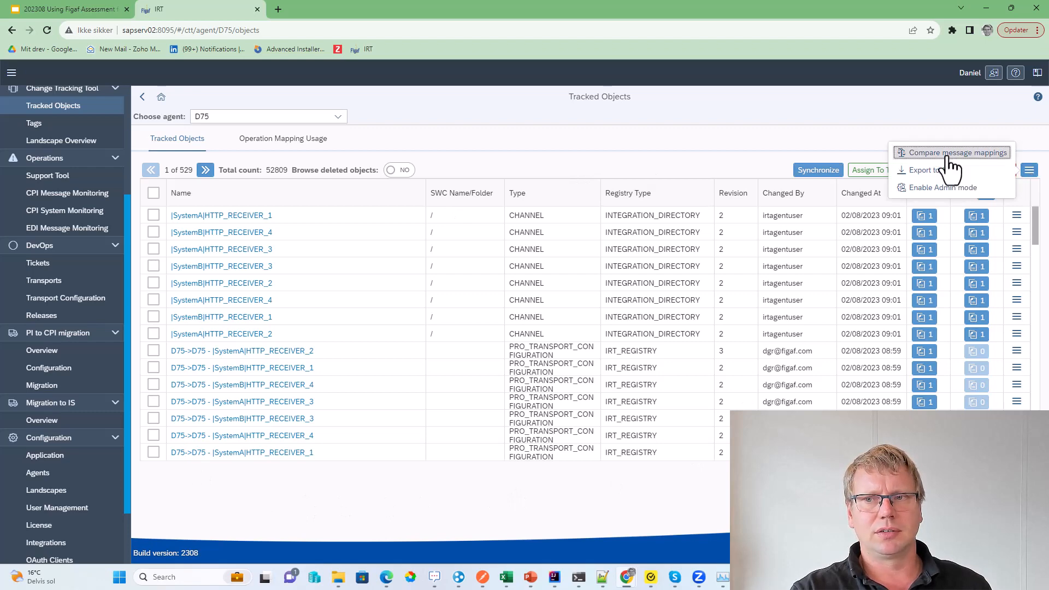
{"action": "left_click", "coordinate": [663, 136]}
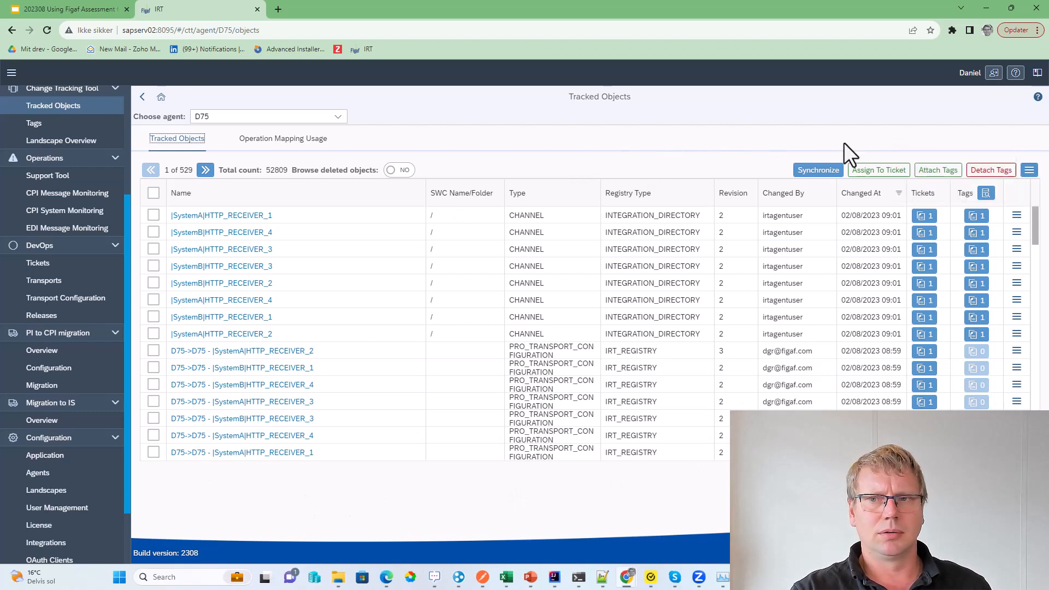
{"action": "scroll", "coordinate": [74, 134], "scroll_direction": "up", "scroll_amount": 3}
{"action": "left_click", "coordinate": [71, 123]}
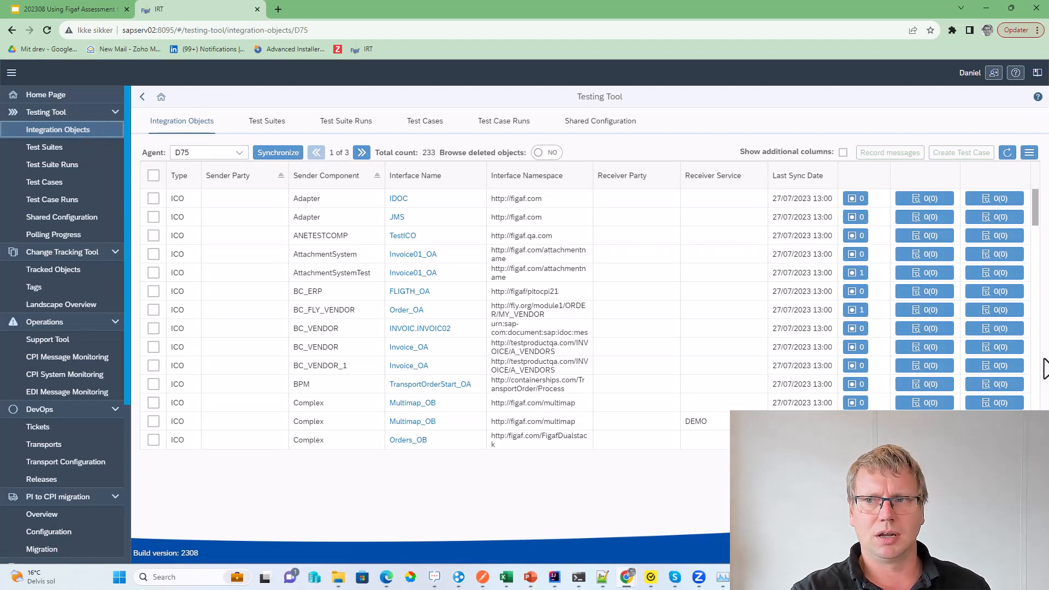
Step: Generate the PI agent report from the Integration Objects menu, then switch to the assessment presentation
{"action": "left_click", "coordinate": [1028, 153]}
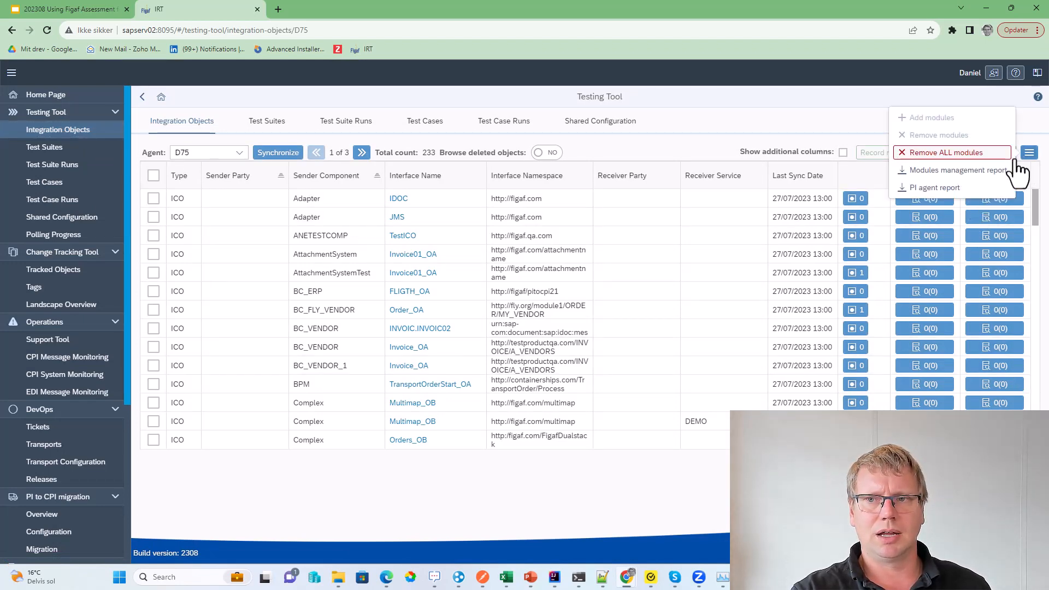
{"action": "left_click", "coordinate": [968, 187]}
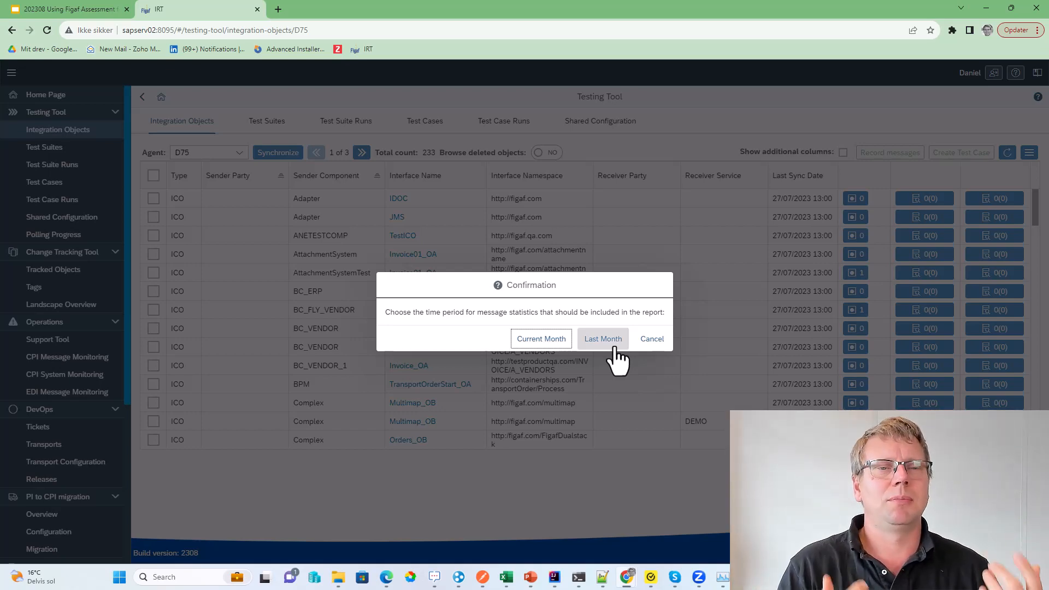
{"action": "key", "text": "alt+Tab"}
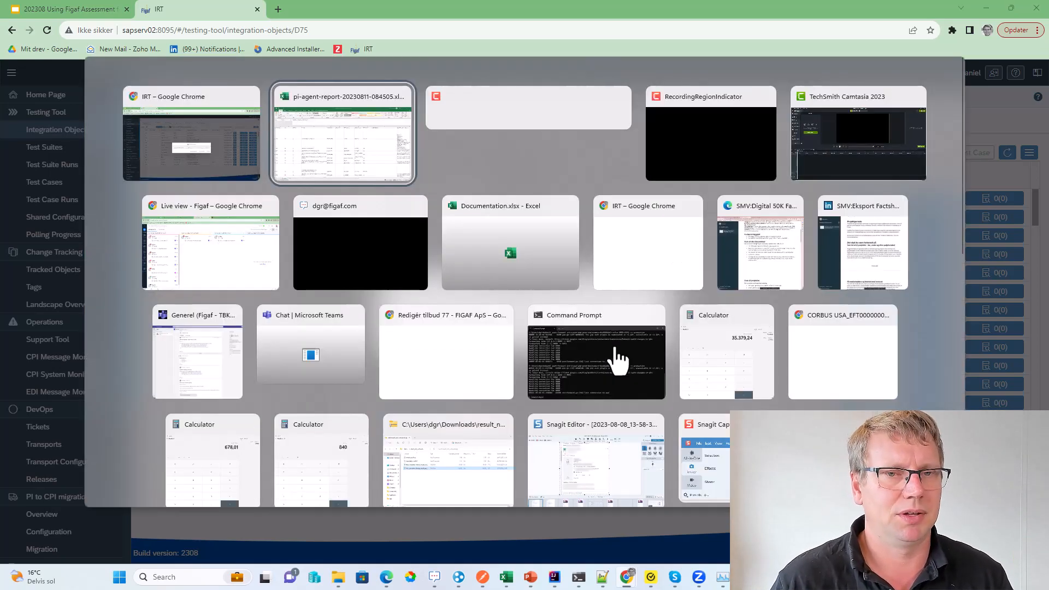
{"action": "key", "text": "alt+Tab"}
{"action": "key", "text": "alt+Tab"}
{"action": "key", "text": "alt+Tab"}
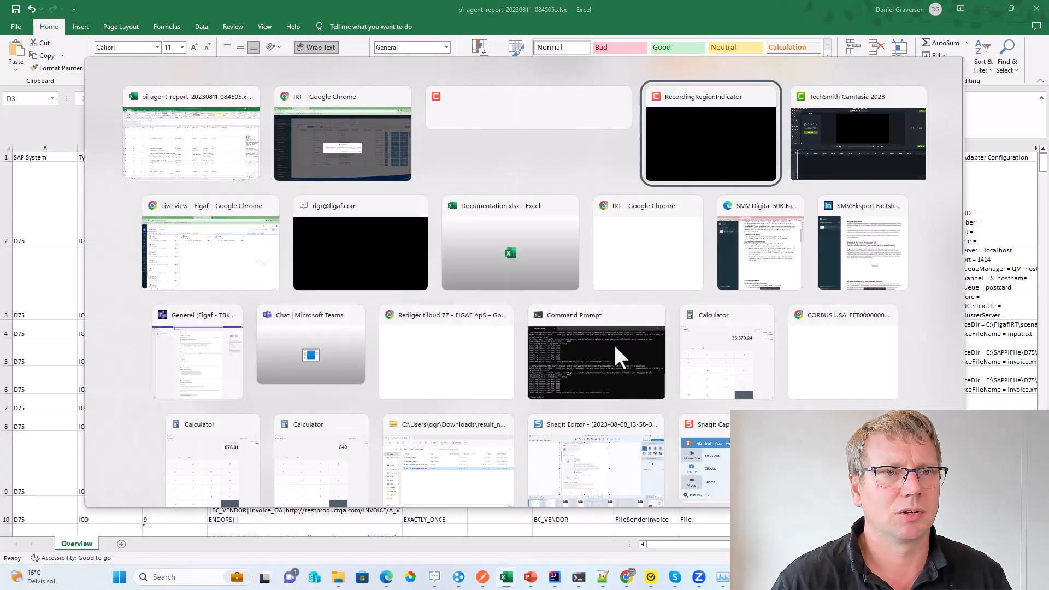
{"action": "key", "text": "alt+shift+Tab"}
{"action": "key", "text": "alt+shift+Tab"}
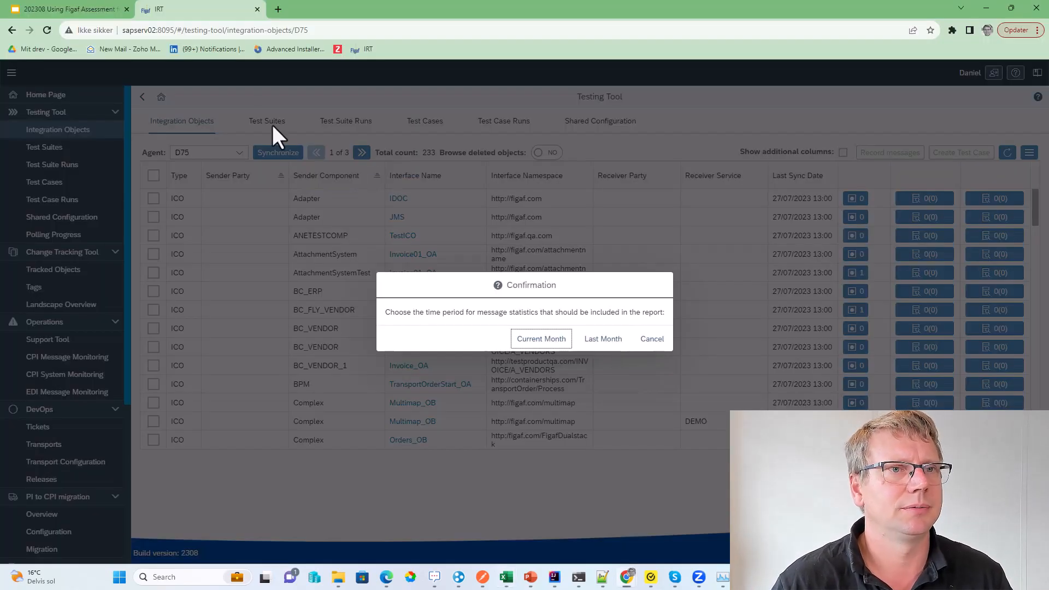
{"action": "left_click", "coordinate": [43, 6]}
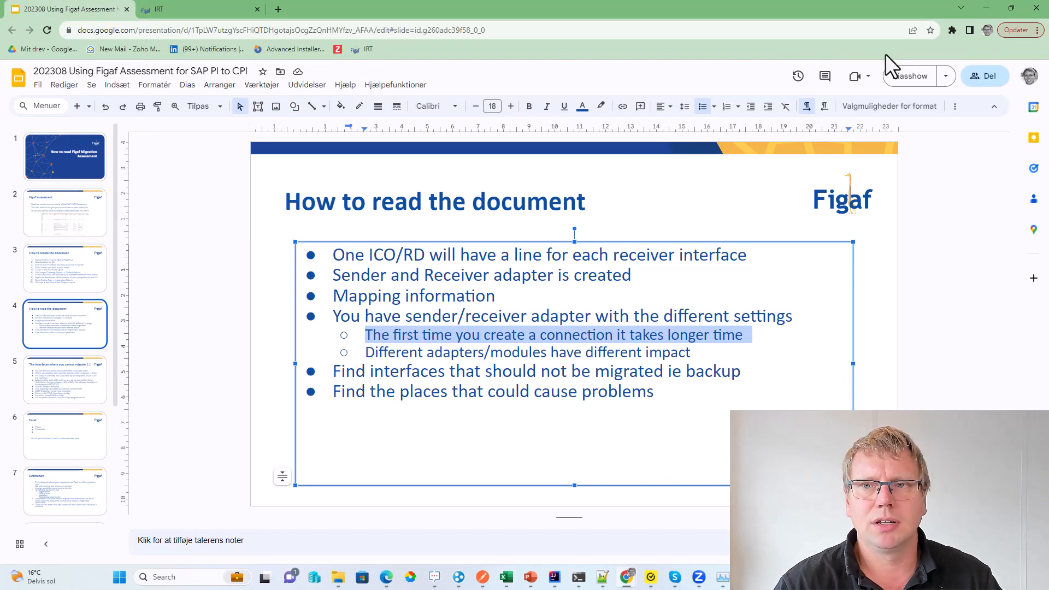
Step: Present the slideshow on the How to read the document slide, then switch to the report workbook
{"action": "left_click", "coordinate": [906, 75]}
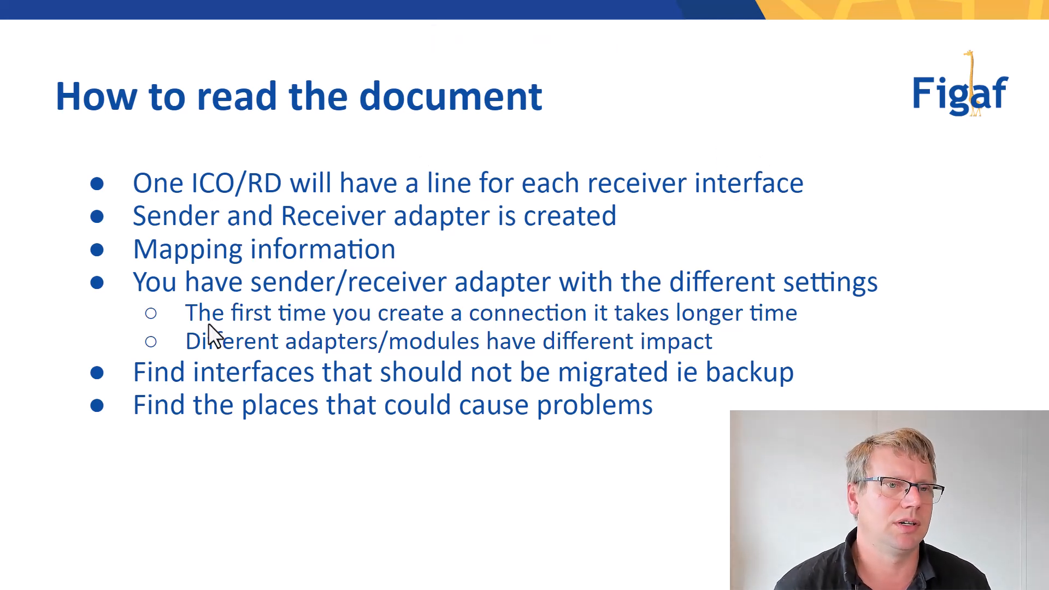
{"action": "left_click", "coordinate": [365, 183]}
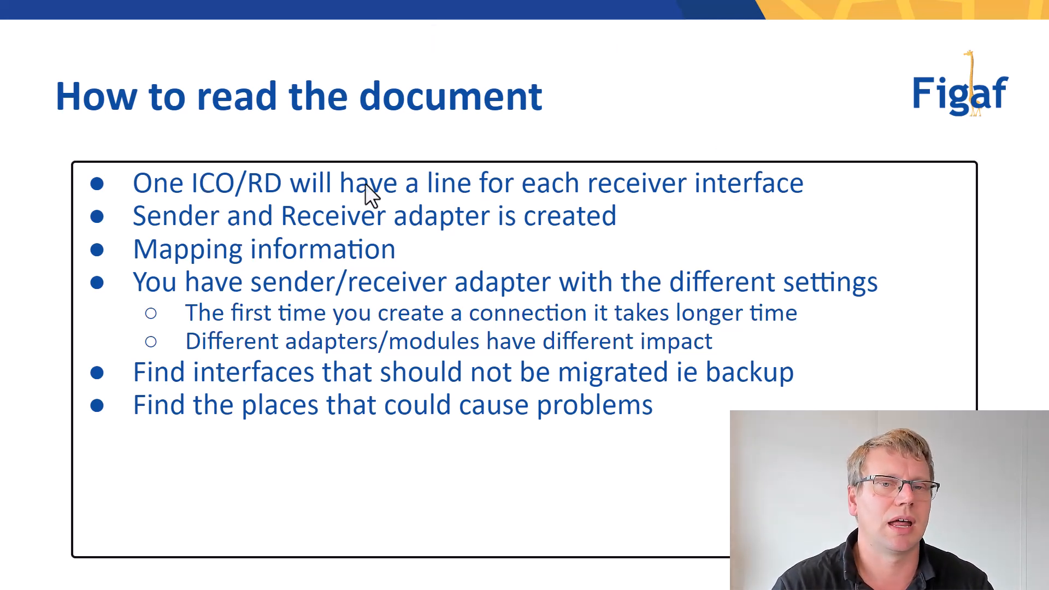
{"action": "key", "text": "Left"}
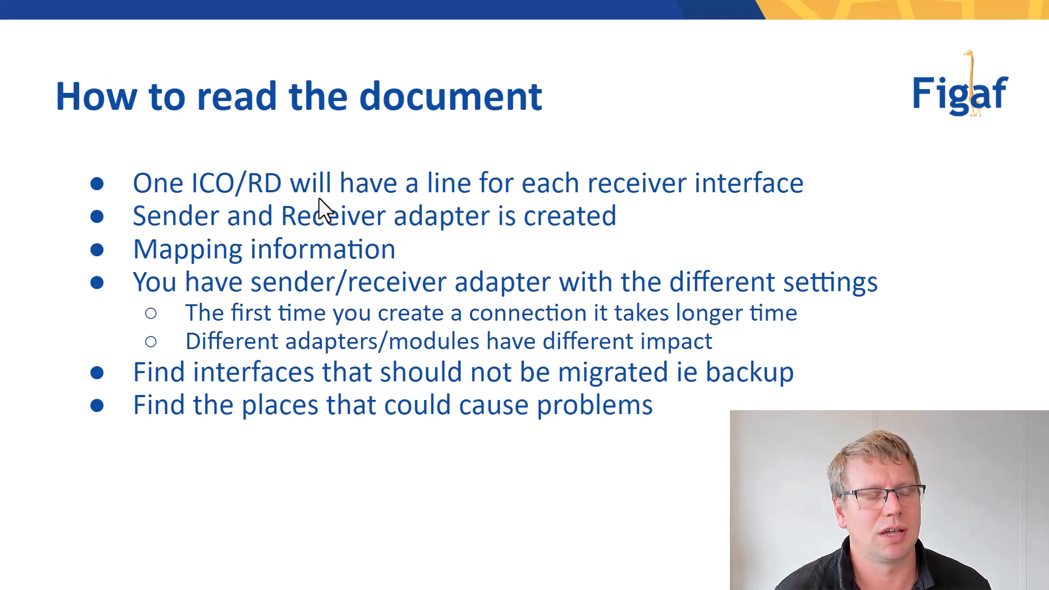
{"action": "key", "text": "alt+Tab"}
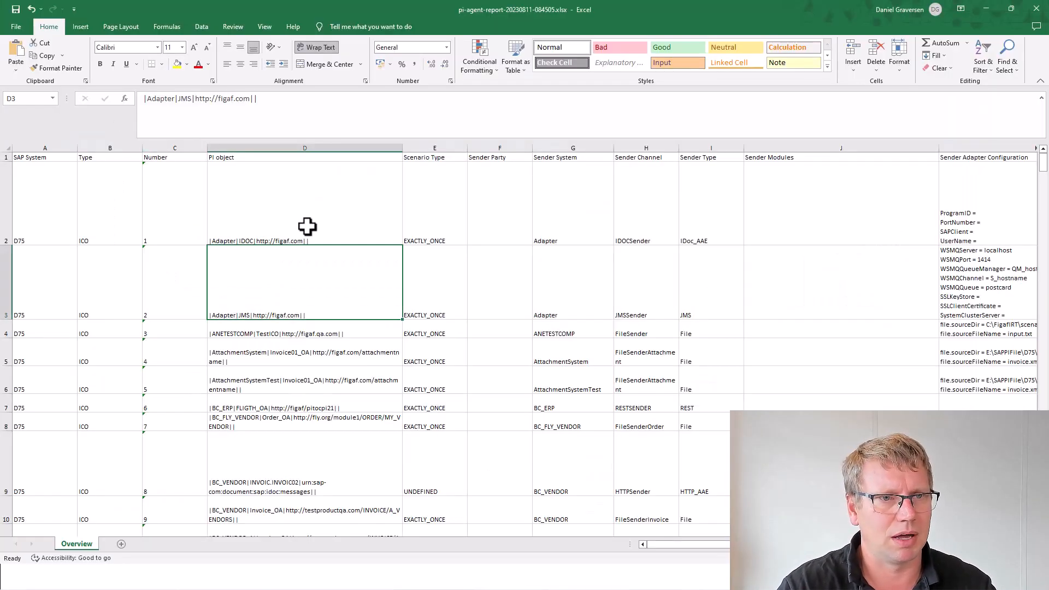
Step: Review the Number, PI object, sender type and mapping values for rows 14–16 of the report
{"action": "left_click", "coordinate": [307, 227]}
{"action": "left_click", "coordinate": [198, 192]}
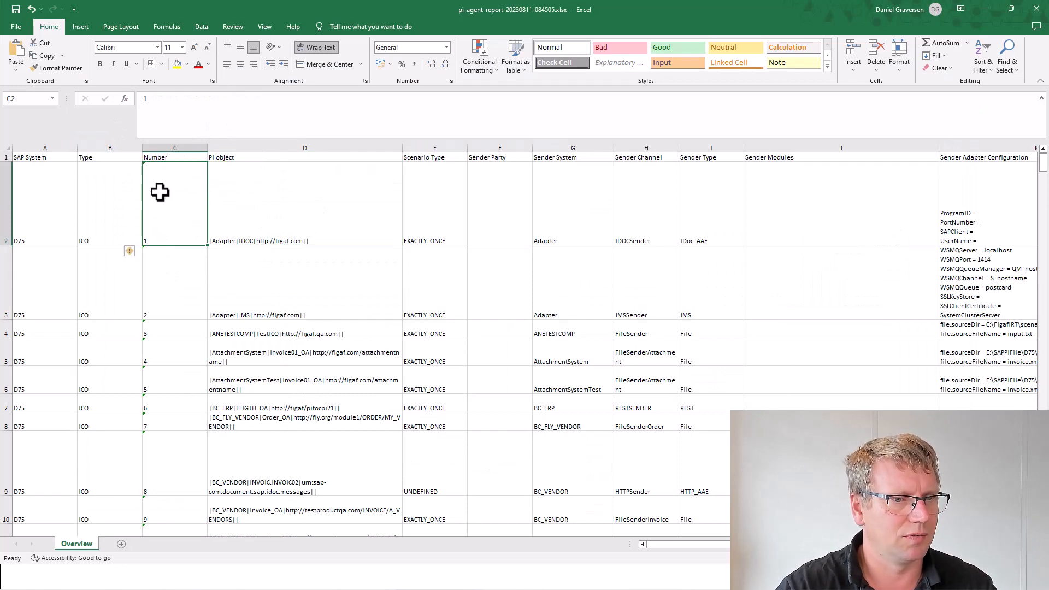
{"action": "key", "text": "Down"}
{"action": "key", "text": "Down"}
{"action": "key", "text": "Down"}
{"action": "key", "text": "Down"}
{"action": "key", "text": "Down"}
{"action": "key", "text": "Down"}
{"action": "key", "text": "Down"}
{"action": "key", "text": "Down"}
{"action": "key", "text": "Down"}
{"action": "key", "text": "Down"}
{"action": "key", "text": "Down"}
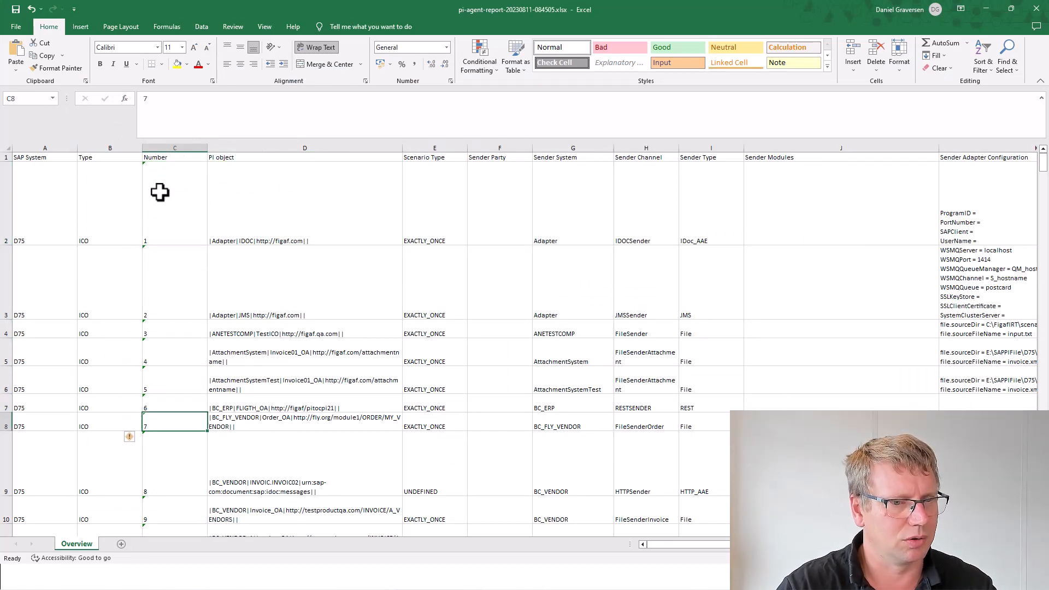
{"action": "key", "text": "Down"}
{"action": "key", "text": "Down"}
{"action": "key", "text": "Down"}
{"action": "key", "text": "Down"}
{"action": "key", "text": "Down"}
{"action": "key", "text": "Down"}
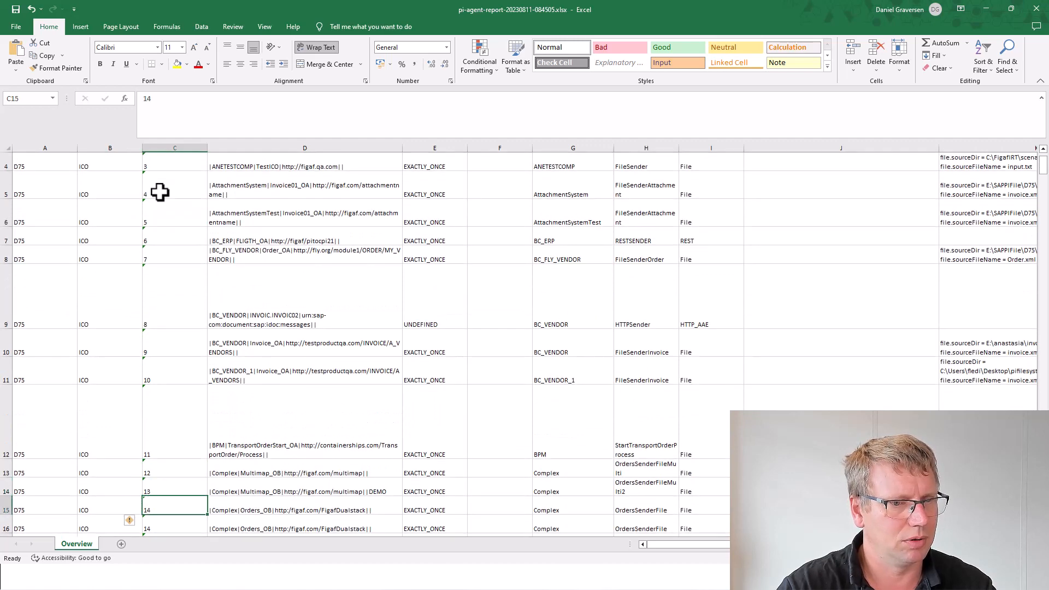
{"action": "key", "text": "Up"}
{"action": "key", "text": "Up"}
{"action": "key", "text": "Up"}
{"action": "key", "text": "Up"}
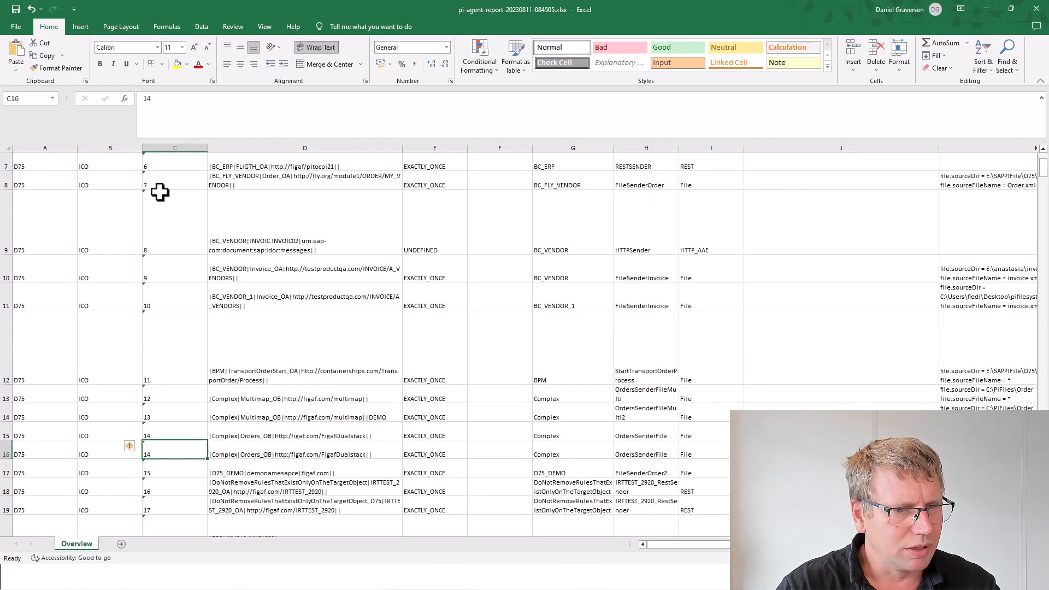
{"action": "key", "text": "Down"}
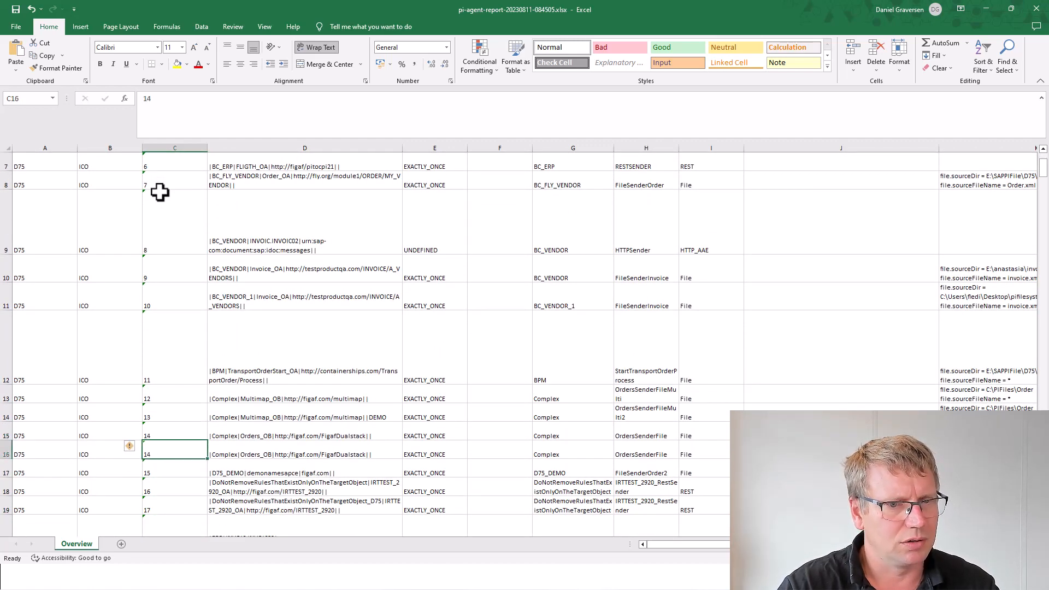
{"action": "key", "text": "Up"}
{"action": "key", "text": "Right"}
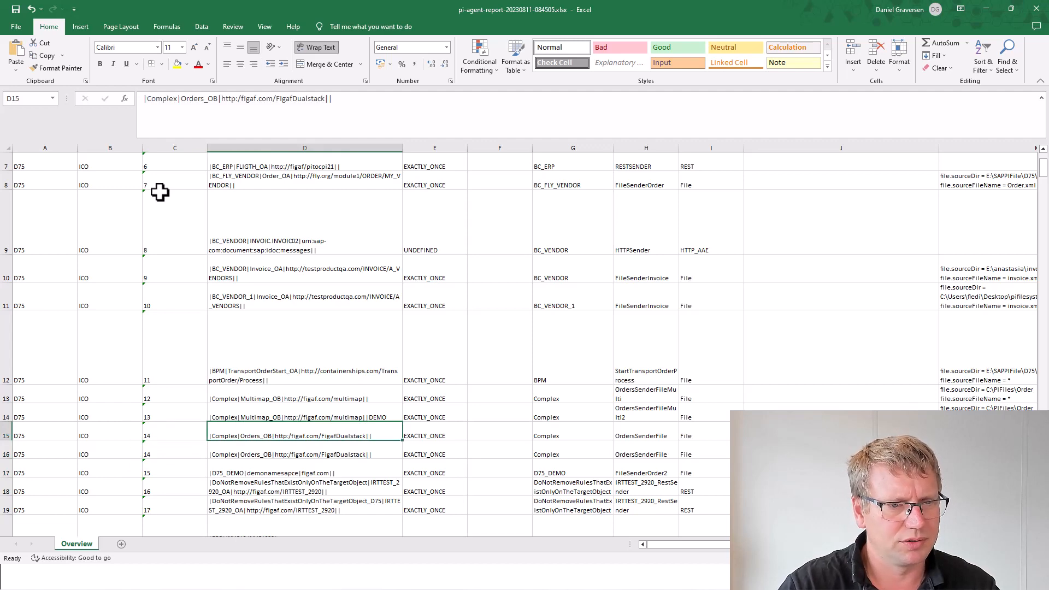
{"action": "key", "text": "Down"}
{"action": "key", "text": "Right"}
{"action": "key", "text": "Right"}
{"action": "key", "text": "Right"}
{"action": "key", "text": "Right"}
{"action": "key", "text": "Right"}
{"action": "key", "text": "Right"}
{"action": "key", "text": "Right"}
{"action": "key", "text": "Right"}
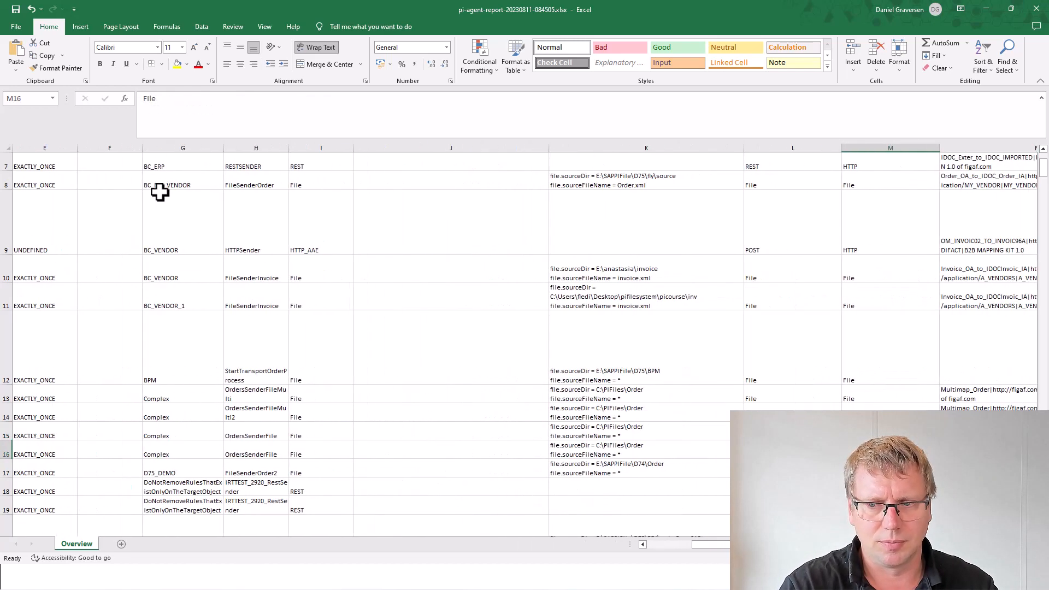
{"action": "key", "text": "Left"}
{"action": "key", "text": "Left"}
{"action": "key", "text": "Left"}
{"action": "key", "text": "Up"}
{"action": "key", "text": "Right"}
{"action": "key", "text": "Right"}
{"action": "key", "text": "Right"}
{"action": "key", "text": "Right"}
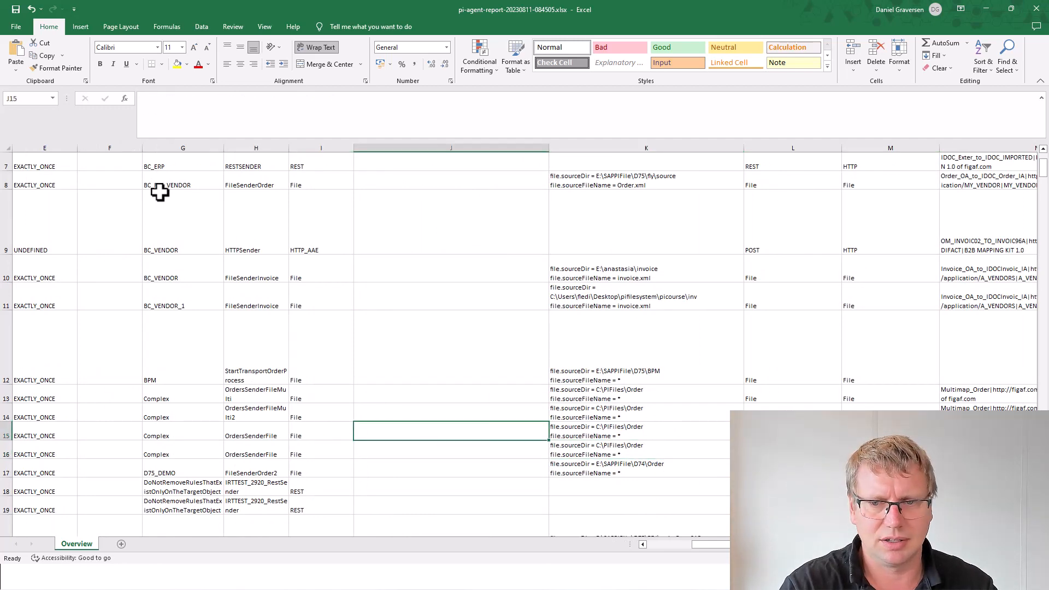
{"action": "key", "text": "Down"}
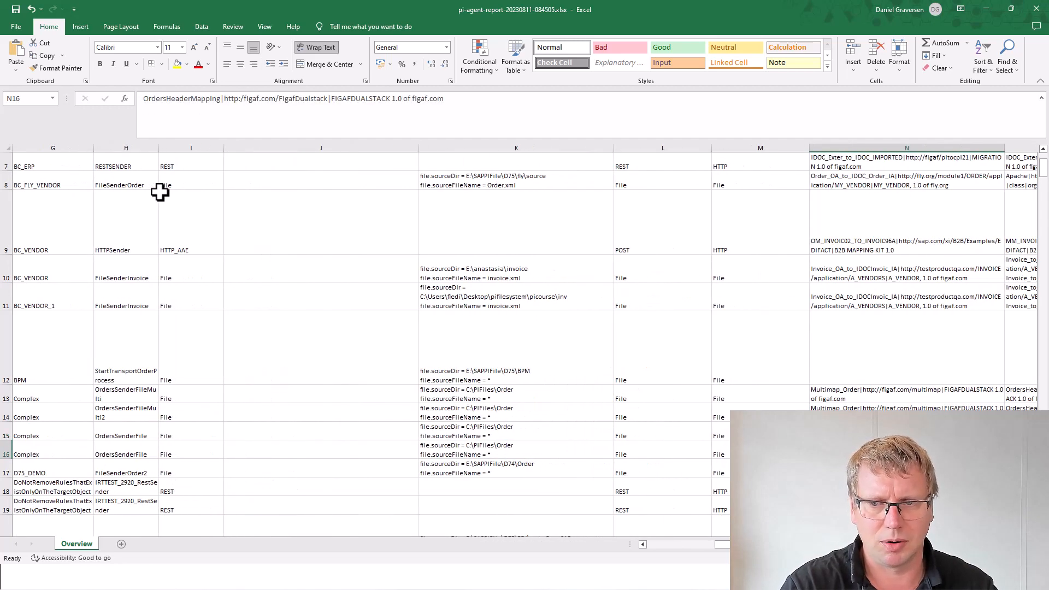
{"action": "key", "text": "Up"}
{"action": "key", "text": "Down"}
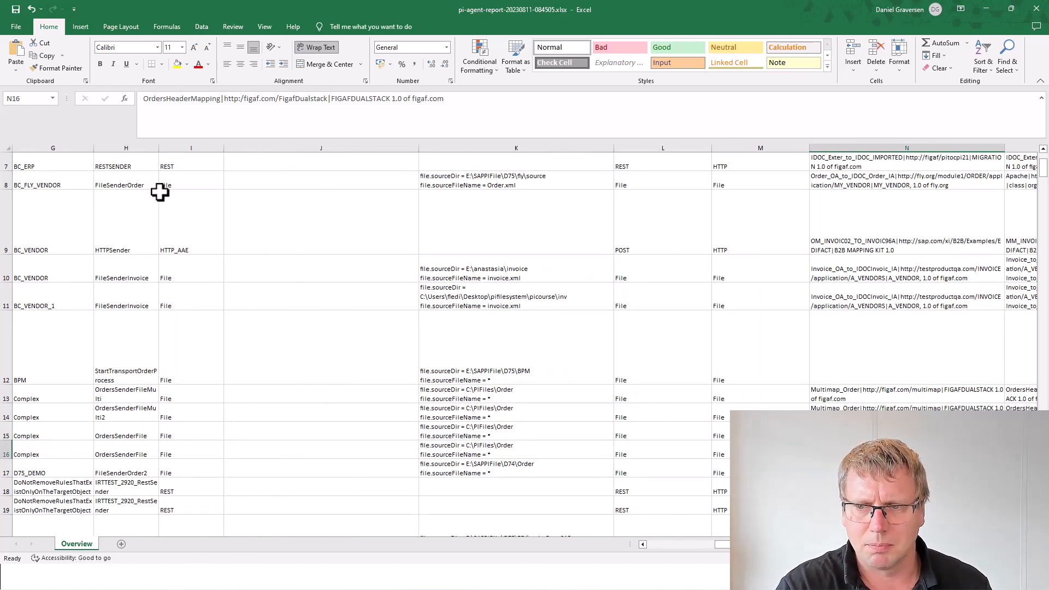
Step: Check the receiver channel, adapter configuration and count columns down to AA's 296 value, then return to A1
{"action": "key", "text": "Right"}
{"action": "key", "text": "Right"}
{"action": "key", "text": "Right"}
{"action": "key", "text": "Right"}
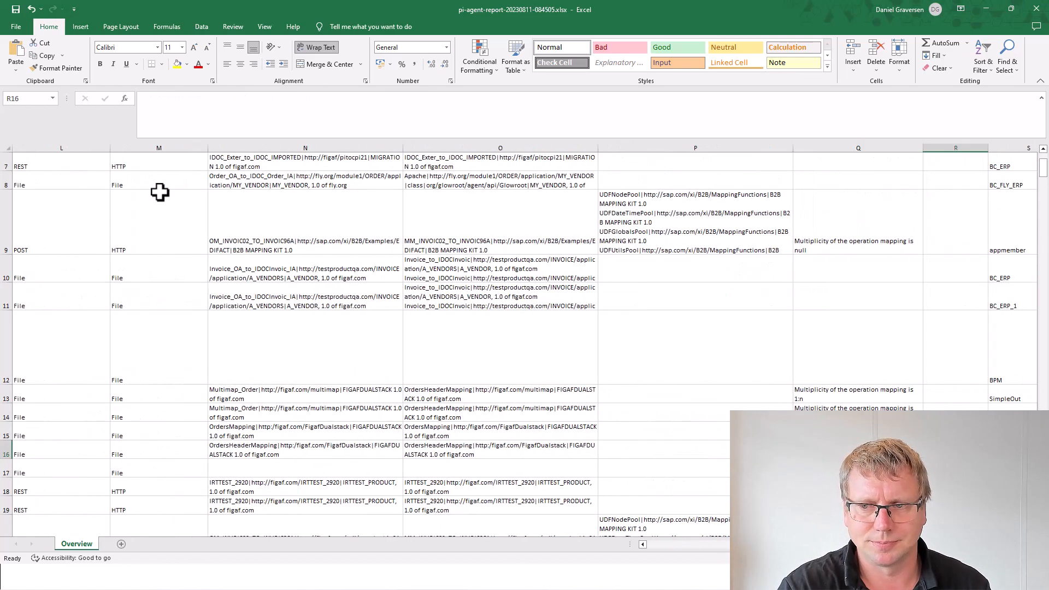
{"action": "key", "text": "Right"}
{"action": "key", "text": "Right"}
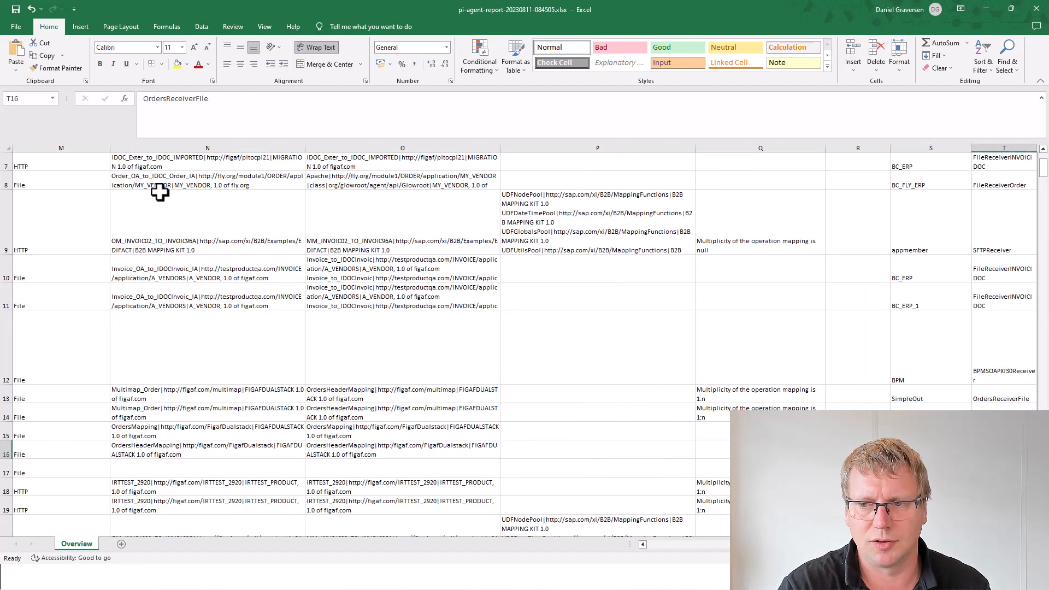
{"action": "key", "text": "Right"}
{"action": "key", "text": "Right"}
{"action": "key", "text": "Right"}
{"action": "key", "text": "Right"}
{"action": "key", "text": "Right"}
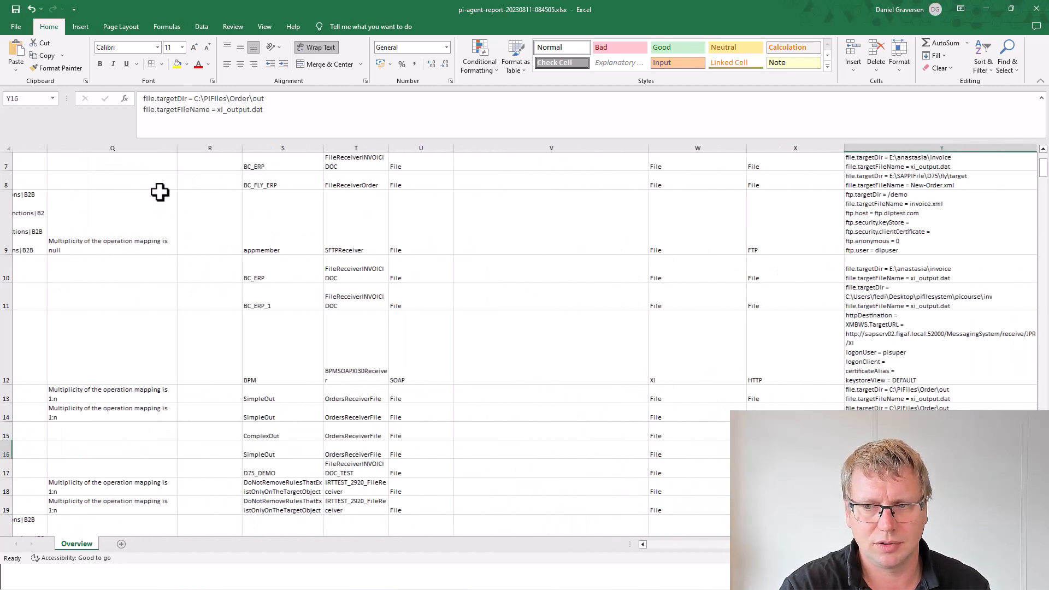
{"action": "key", "text": "Right"}
{"action": "key", "text": "Right"}
{"action": "key", "text": "Up"}
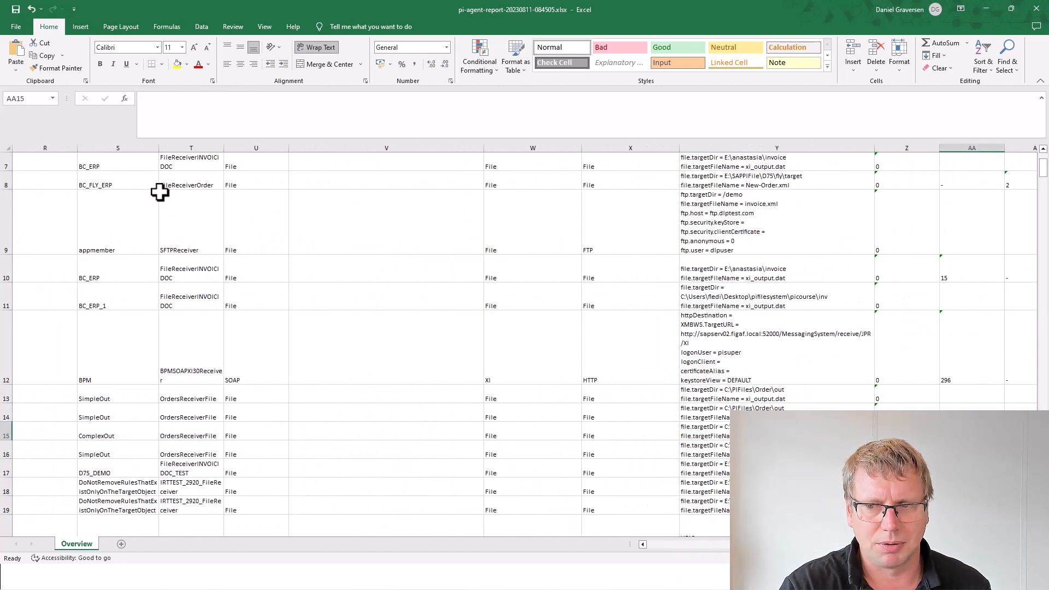
{"action": "key", "text": "Right"}
{"action": "key", "text": "Down"}
{"action": "key", "text": "Left"}
{"action": "key", "text": "Up"}
{"action": "key", "text": "Up"}
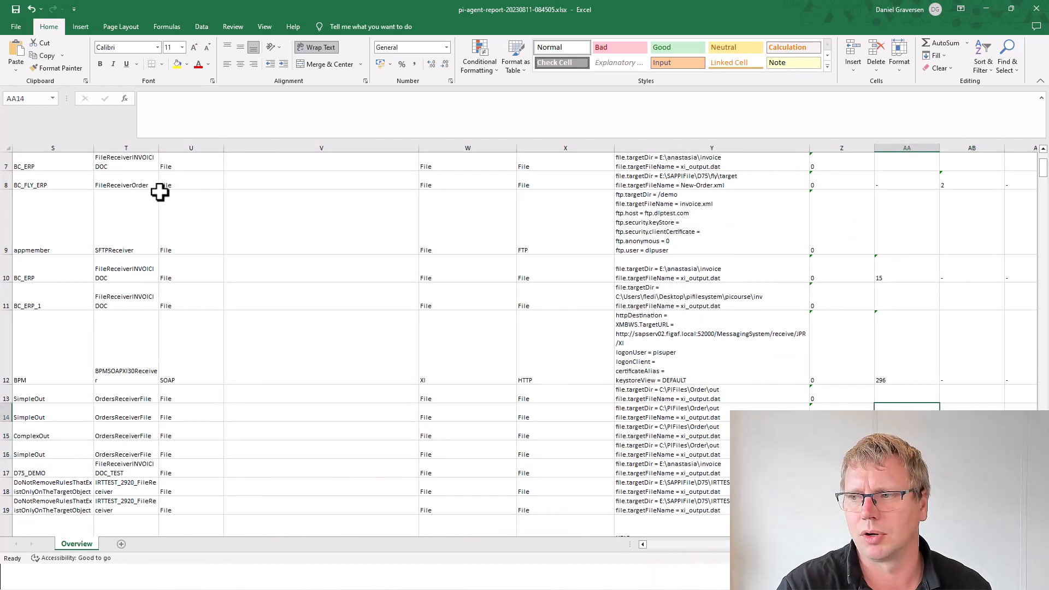
{"action": "key", "text": "Down"}
{"action": "key", "text": "Down"}
{"action": "key", "text": "Up"}
{"action": "key", "text": "Down"}
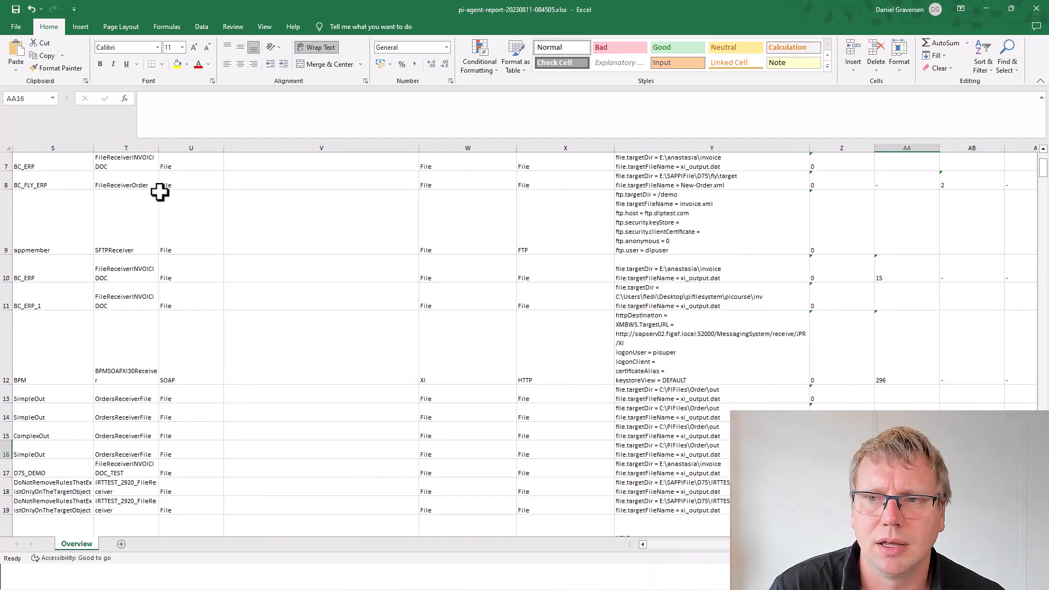
{"action": "key", "text": "Down"}
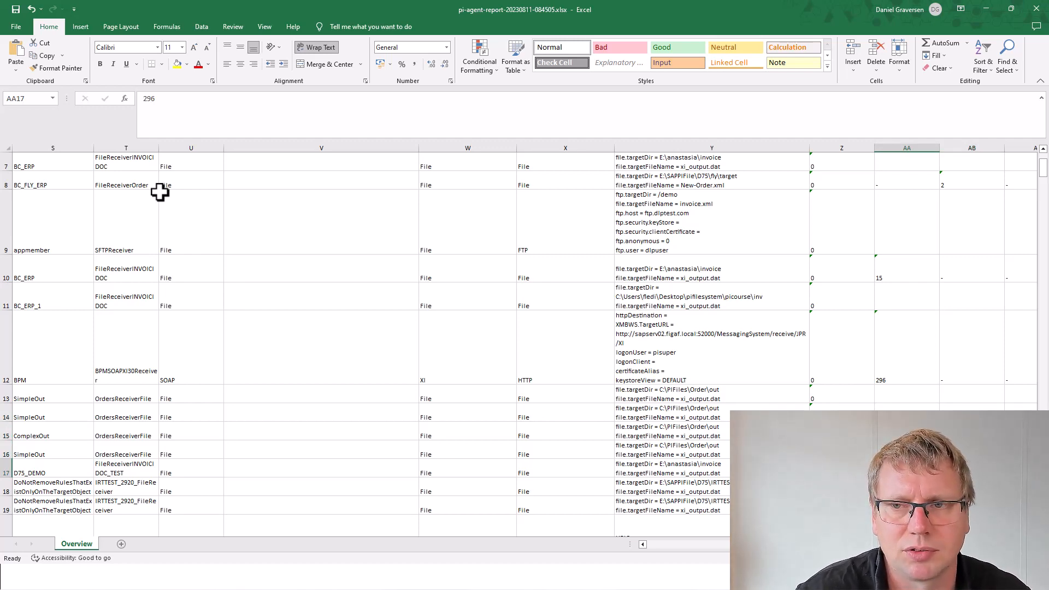
{"action": "key", "text": "Home"}
{"action": "key", "text": "ctrl+Home"}
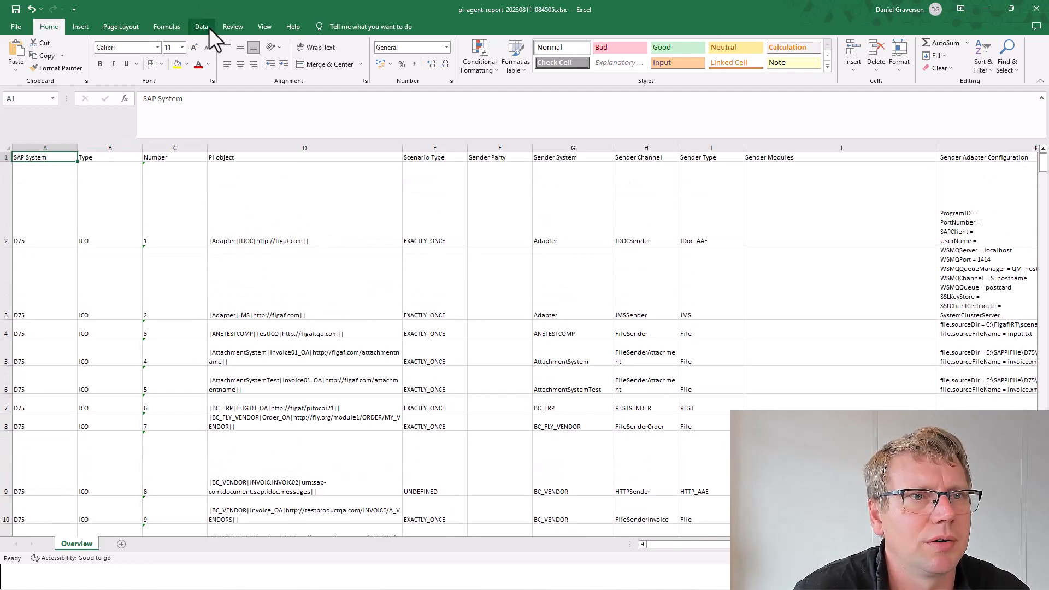
Step: Turn on Data > Filter for the report's header row
{"action": "left_click", "coordinate": [202, 27]}
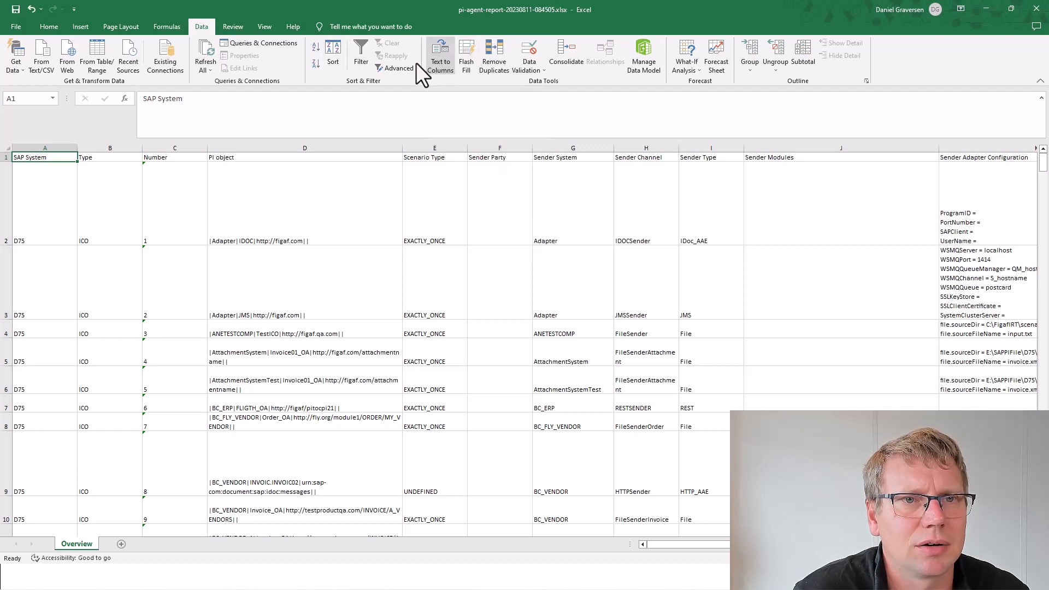
{"action": "left_click", "coordinate": [369, 50]}
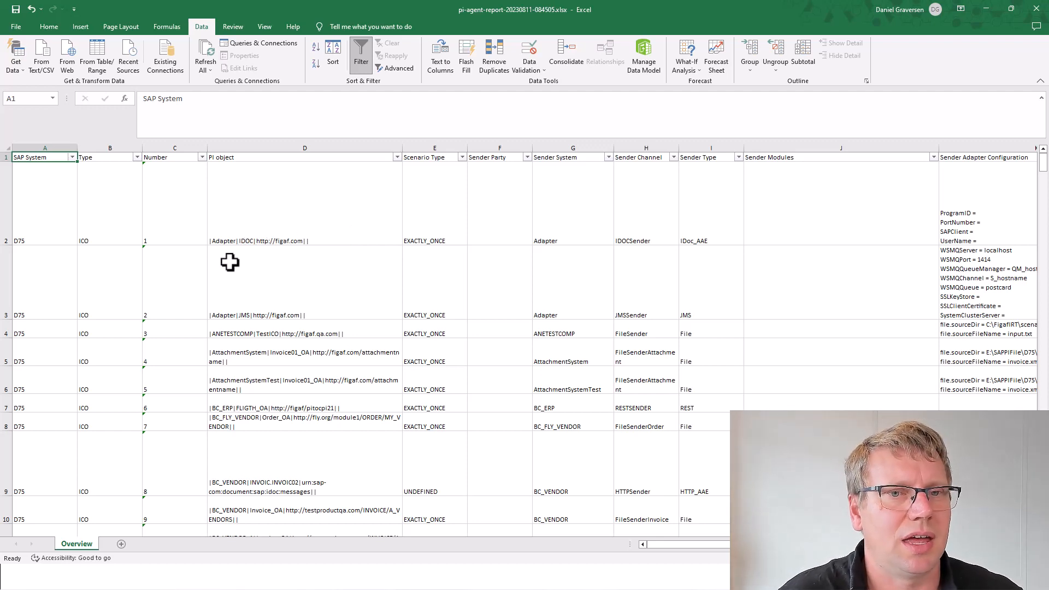
{"action": "left_click", "coordinate": [175, 159]}
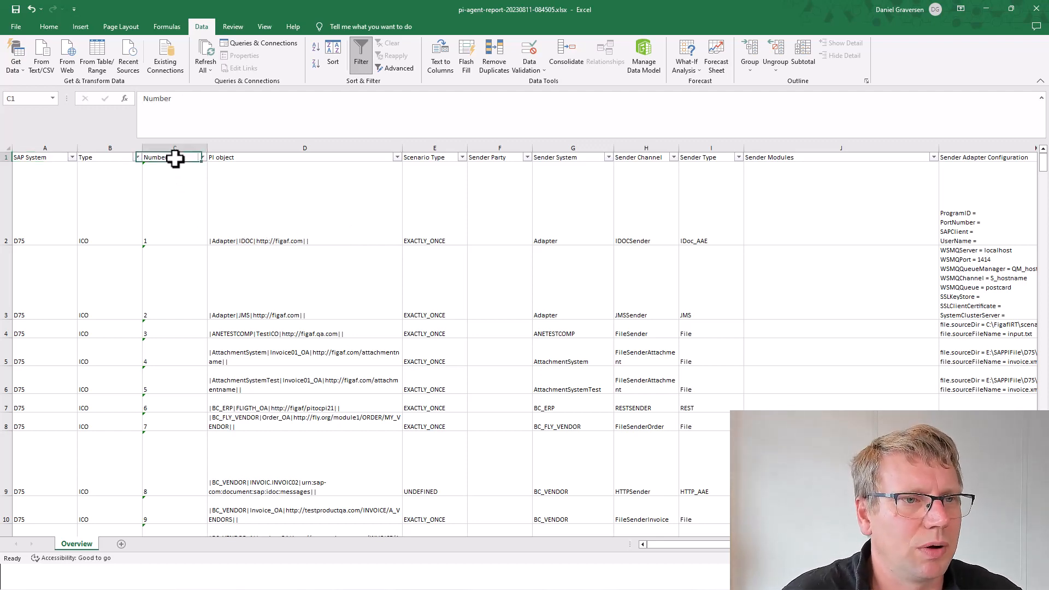
{"action": "left_click", "coordinate": [156, 211]}
Step: Confirm the data ends at entry number 221, then return to the top of the sheet
{"action": "key", "text": "ctrl+End"}
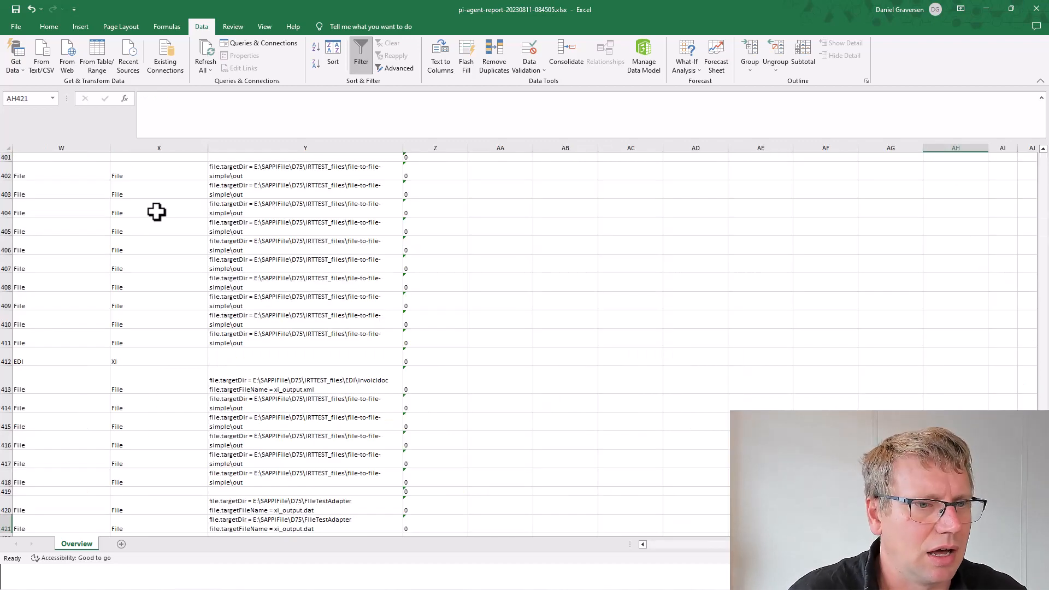
{"action": "left_click", "coordinate": [134, 213]}
{"action": "key", "text": "Home"}
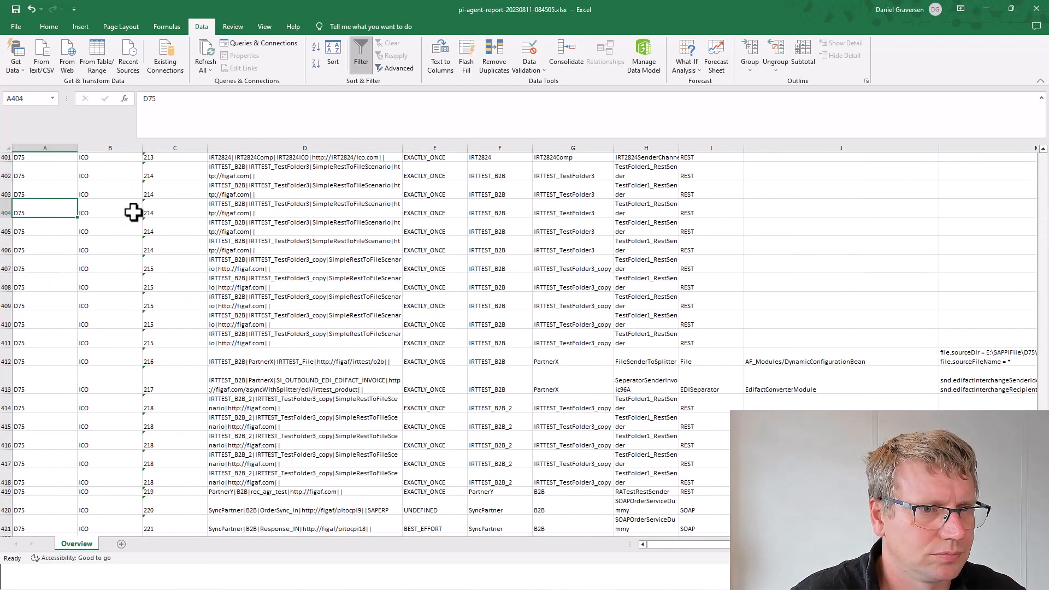
{"action": "key", "text": "Page_Down"}
{"action": "key", "text": "Page_Down"}
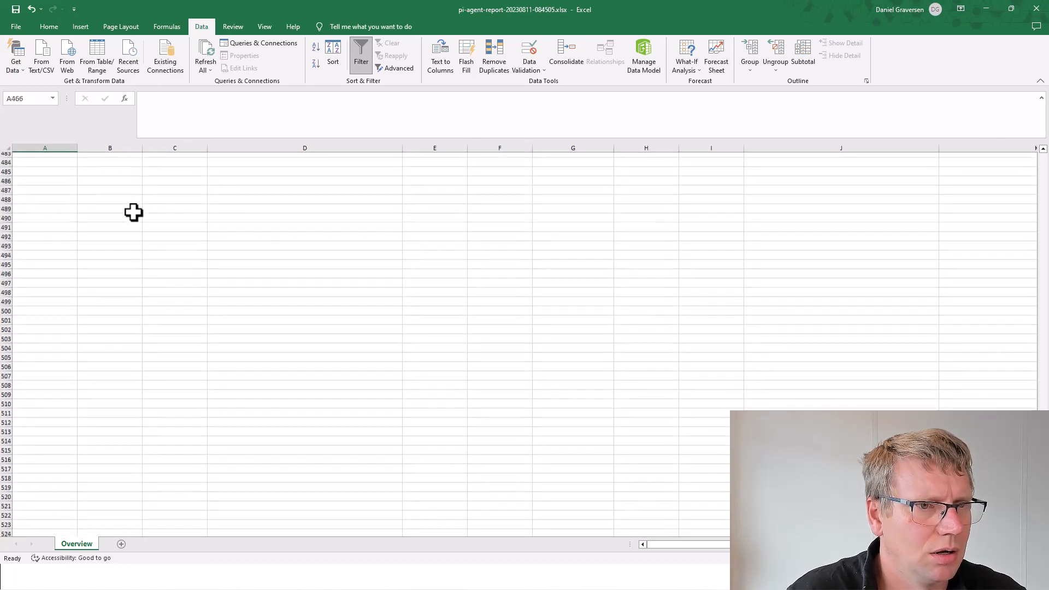
{"action": "key", "text": "Page_Up"}
{"action": "key", "text": "Page_Up"}
{"action": "key", "text": "Page_Down"}
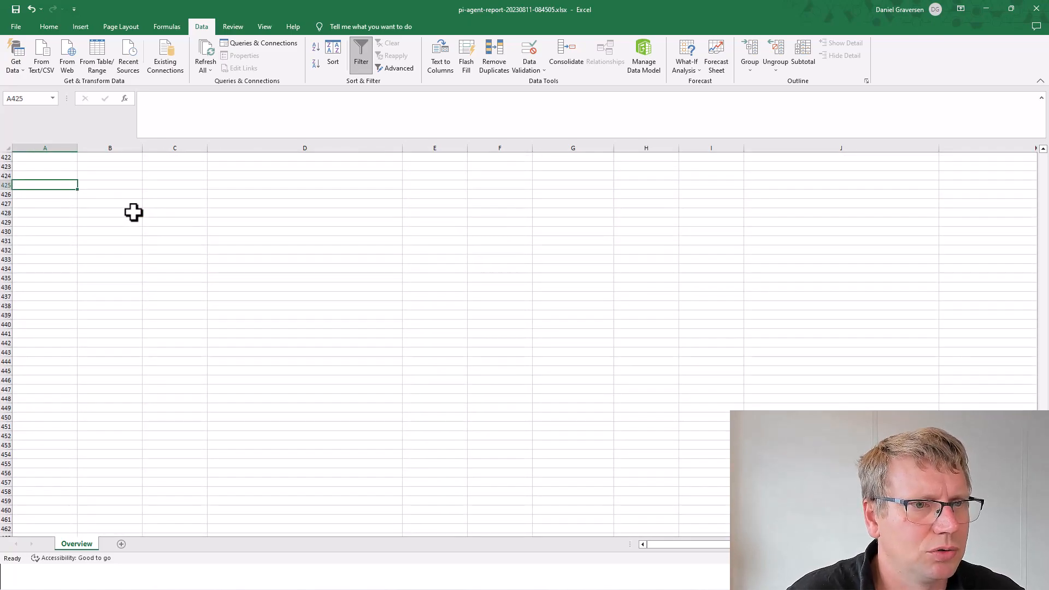
{"action": "key", "text": "Page_Up"}
{"action": "scroll", "coordinate": [133, 213], "scroll_direction": "down", "scroll_amount": 3}
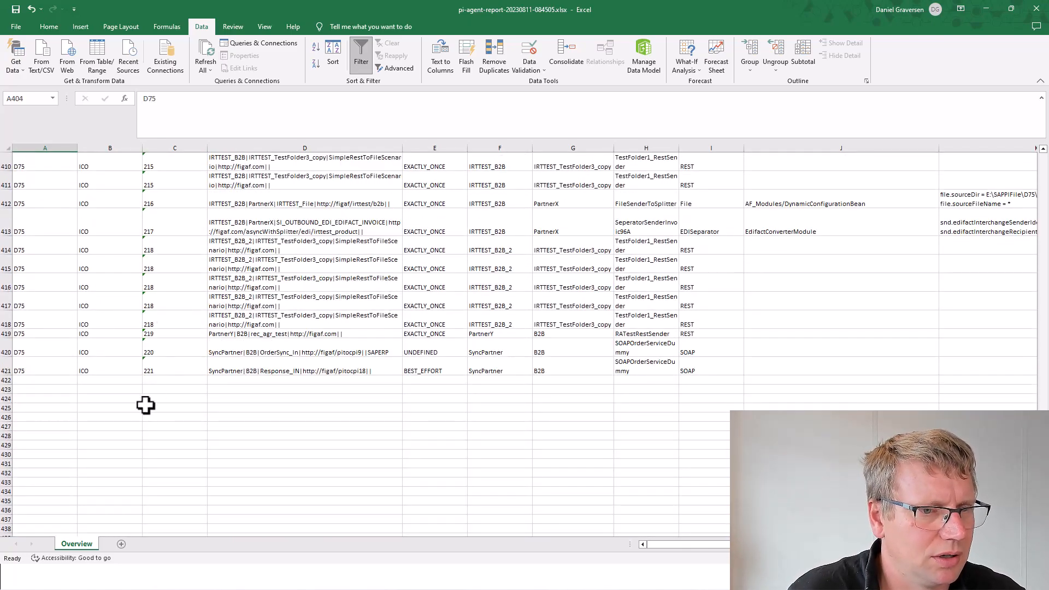
{"action": "left_click", "coordinate": [161, 369]}
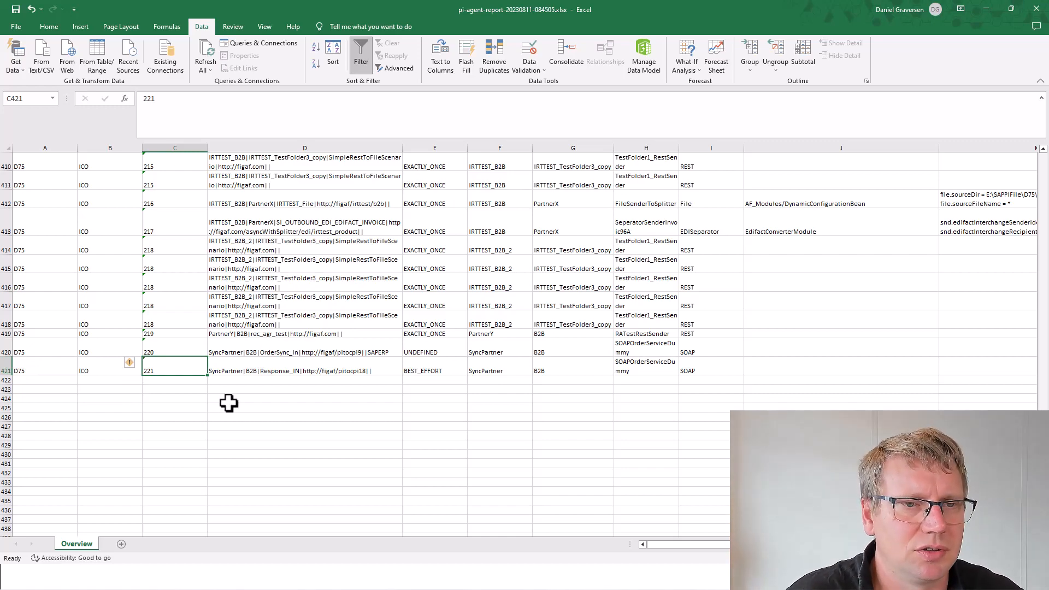
{"action": "scroll", "coordinate": [246, 392], "scroll_direction": "up", "scroll_amount": 7}
{"action": "key", "text": "ctrl+Home"}
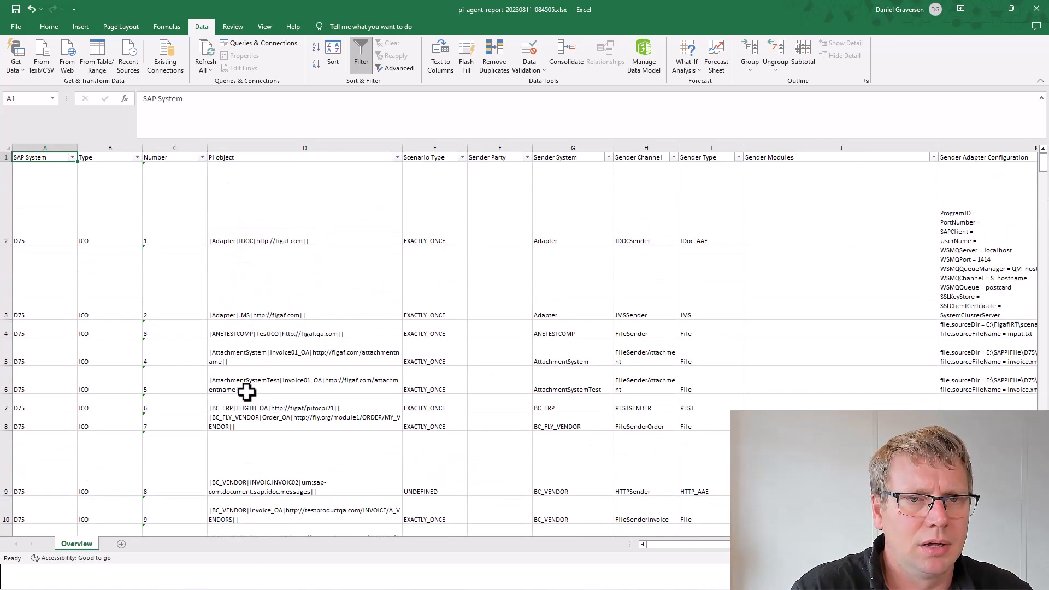
Step: Inspect the PI object and Scenario Type values, including UNDEFINED in row 9, then open the Scenario Type filter
{"action": "left_click", "coordinate": [273, 158]}
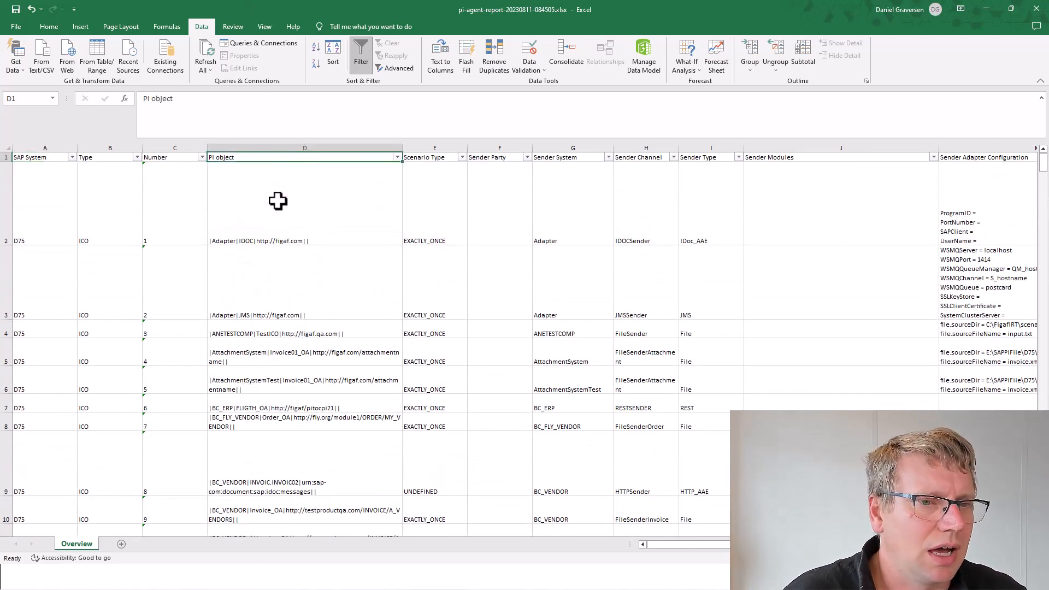
{"action": "left_click", "coordinate": [276, 202]}
{"action": "left_click", "coordinate": [417, 191]}
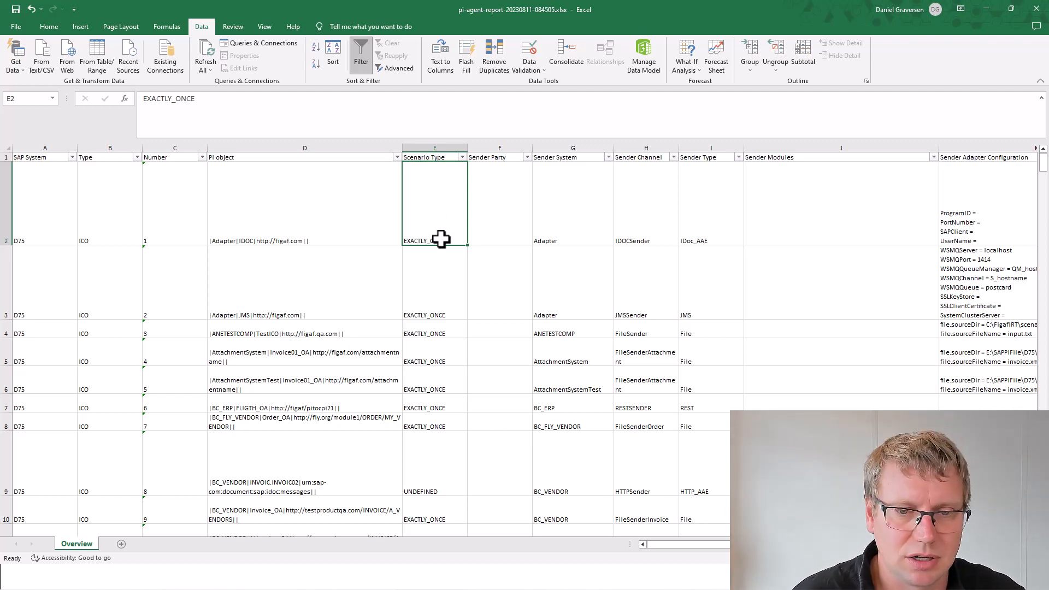
{"action": "left_click", "coordinate": [413, 471]}
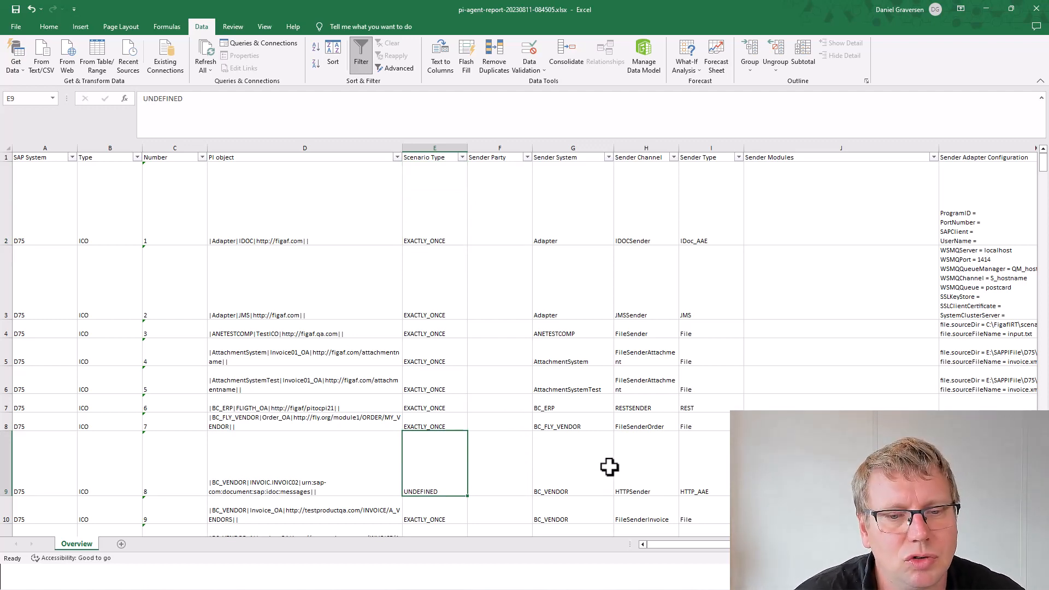
{"action": "scroll", "coordinate": [377, 434], "scroll_direction": "down", "scroll_amount": 2}
{"action": "scroll", "coordinate": [376, 435], "scroll_direction": "down", "scroll_amount": 1}
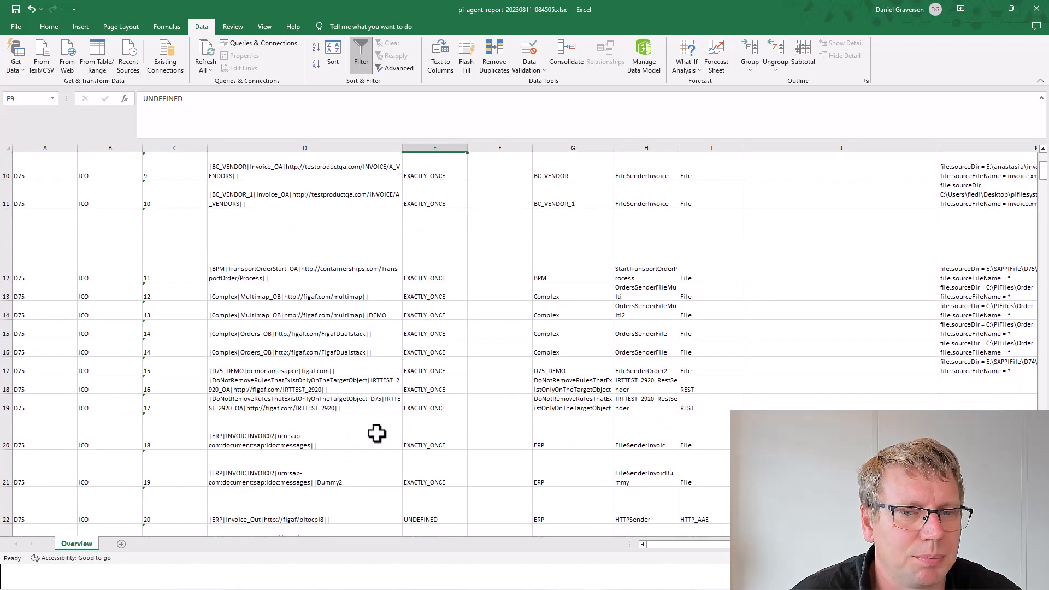
{"action": "scroll", "coordinate": [416, 386], "scroll_direction": "up", "scroll_amount": 3}
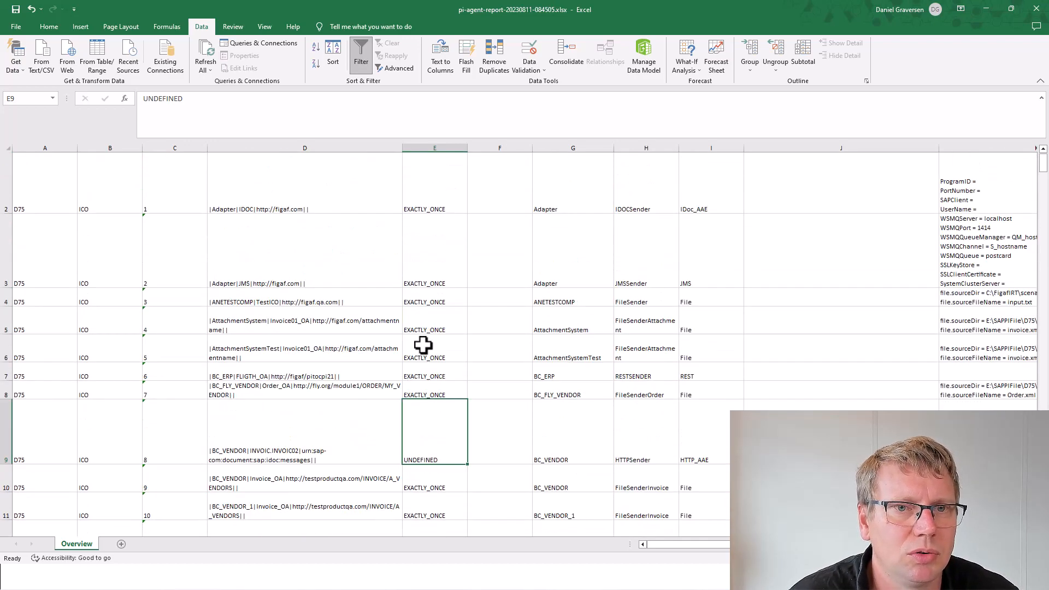
{"action": "left_click", "coordinate": [462, 157]}
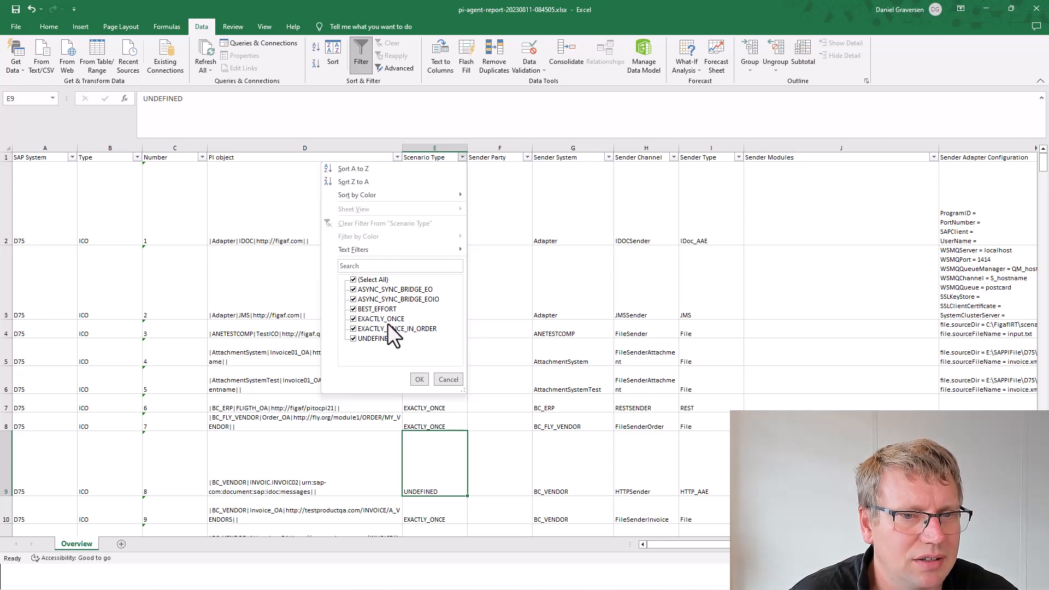
Step: Filter Scenario Type to ASYNC_SYNC_BRIDGE_EO, ASYNC_SYNC_BRIDGE_EOIO and EXACTLY_ONCE_IN_ORDER and browse the results
{"action": "left_click", "coordinate": [362, 280]}
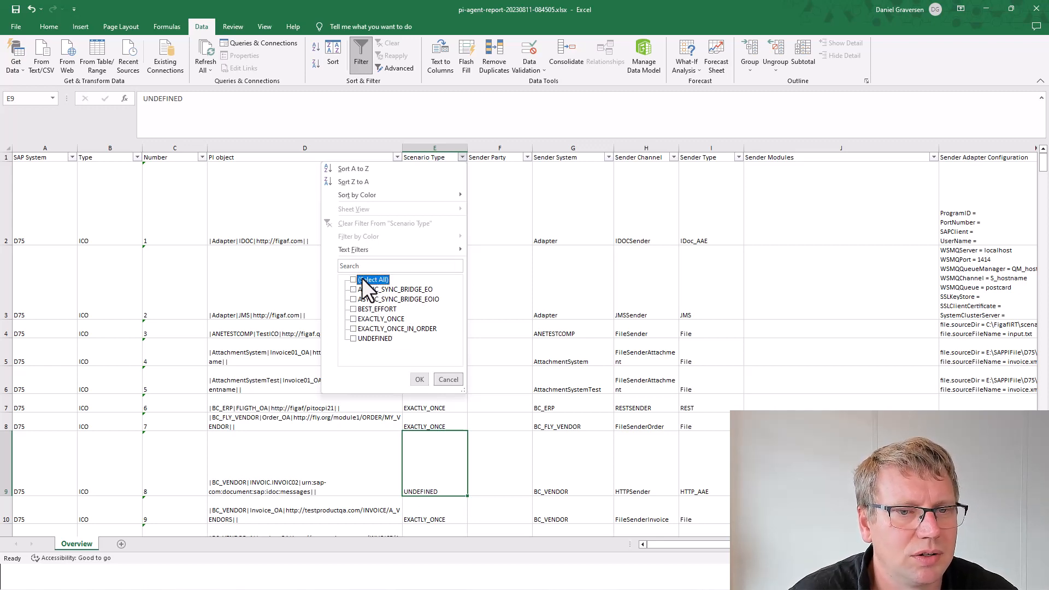
{"action": "left_click", "coordinate": [362, 299]}
{"action": "left_click", "coordinate": [363, 289]}
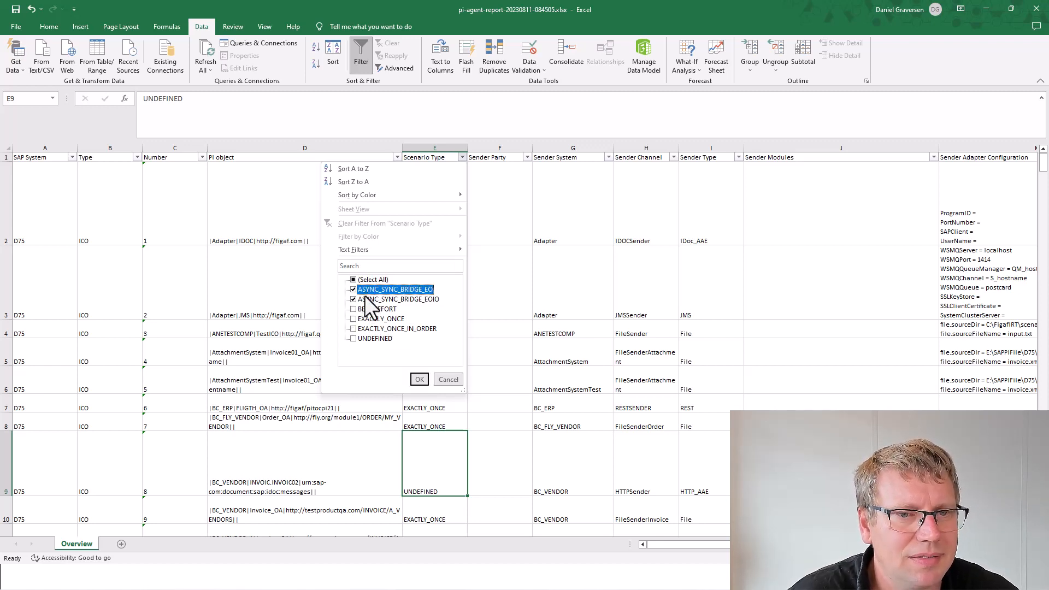
{"action": "left_click", "coordinate": [368, 329]}
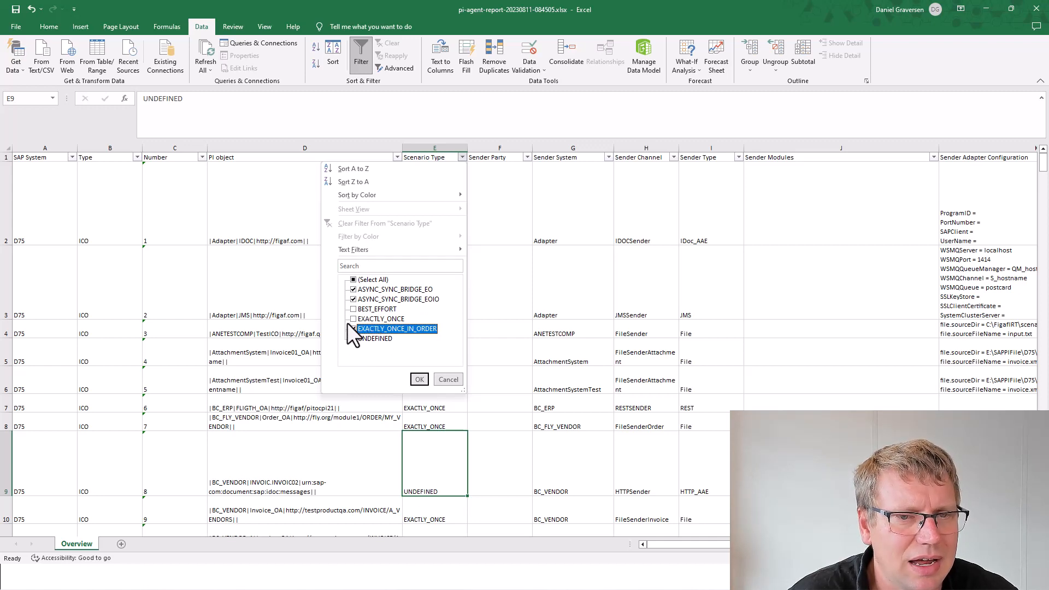
{"action": "left_click", "coordinate": [416, 377]}
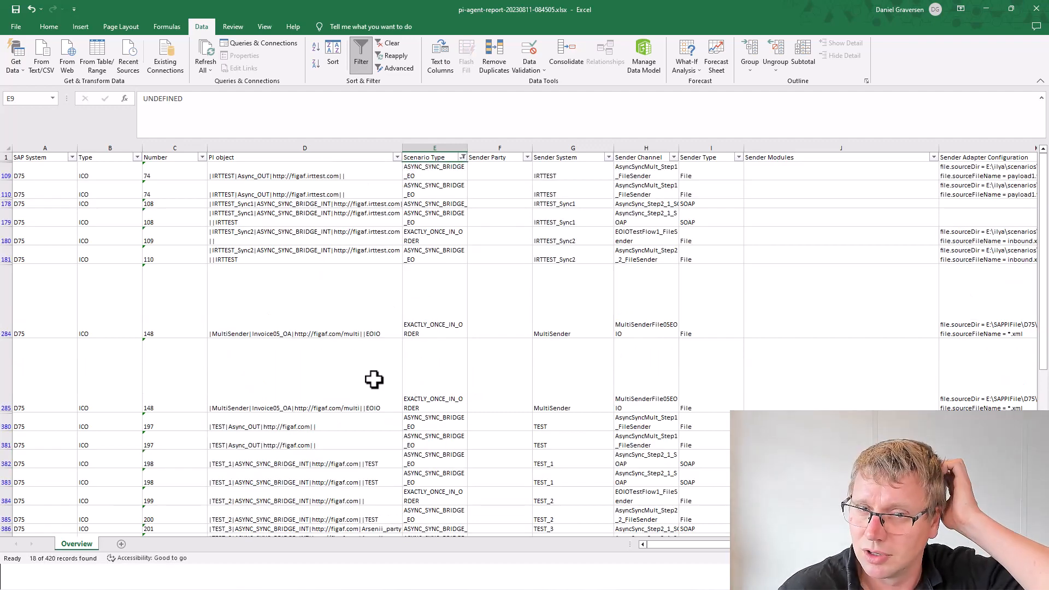
{"action": "scroll", "coordinate": [373, 379], "scroll_direction": "down", "scroll_amount": 1}
{"action": "scroll", "coordinate": [375, 380], "scroll_direction": "down", "scroll_amount": 1}
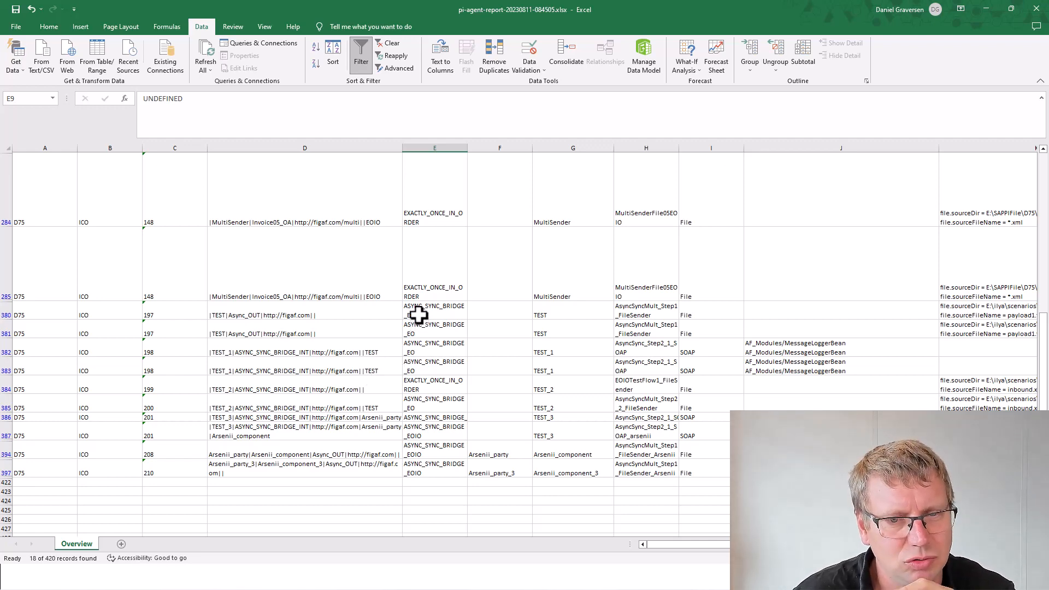
{"action": "scroll", "coordinate": [418, 315], "scroll_direction": "up", "scroll_amount": 1}
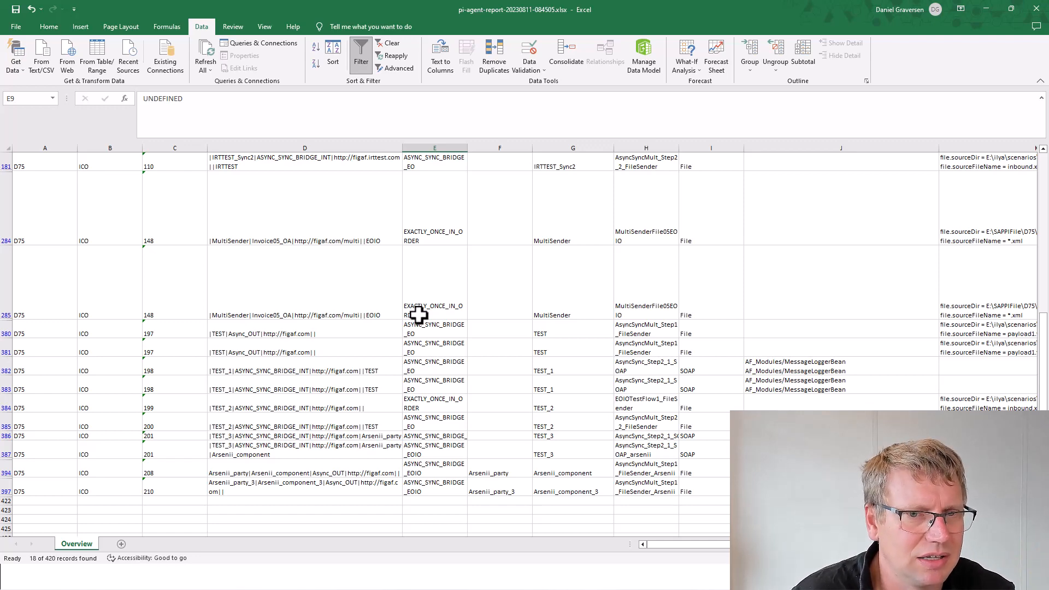
{"action": "scroll", "coordinate": [418, 315], "scroll_direction": "up", "scroll_amount": 3}
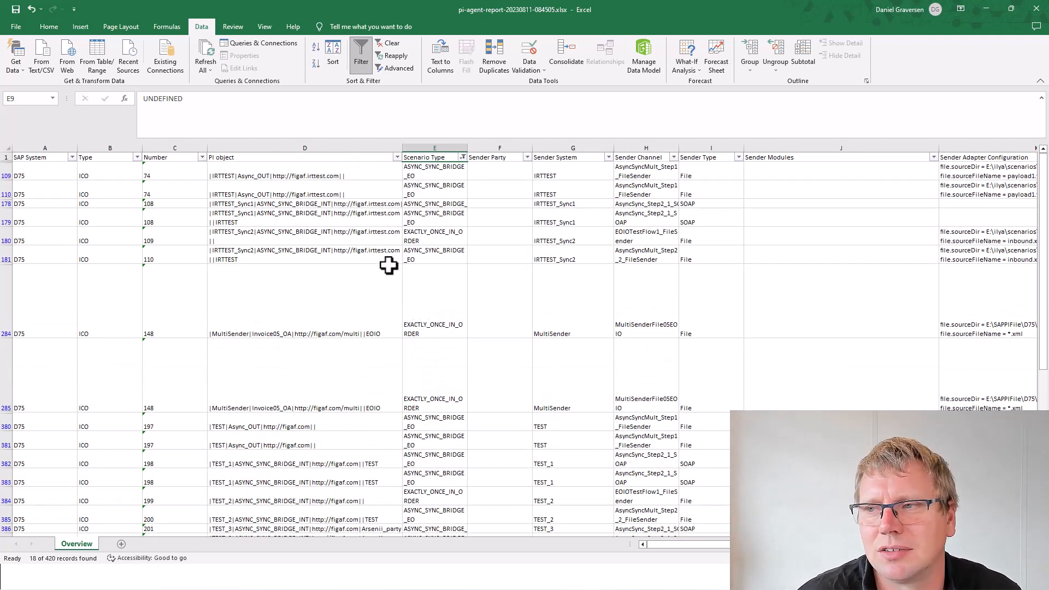
Step: Reselect all Scenario Type values so every row is shown again
{"action": "left_click", "coordinate": [462, 157]}
{"action": "left_click", "coordinate": [349, 281]}
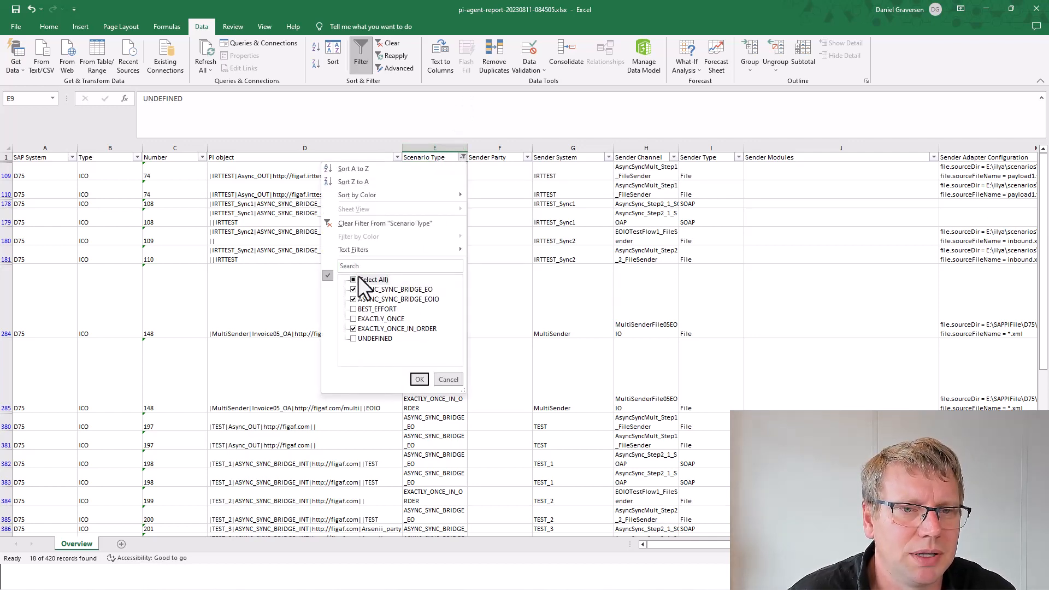
{"action": "left_click", "coordinate": [419, 380]}
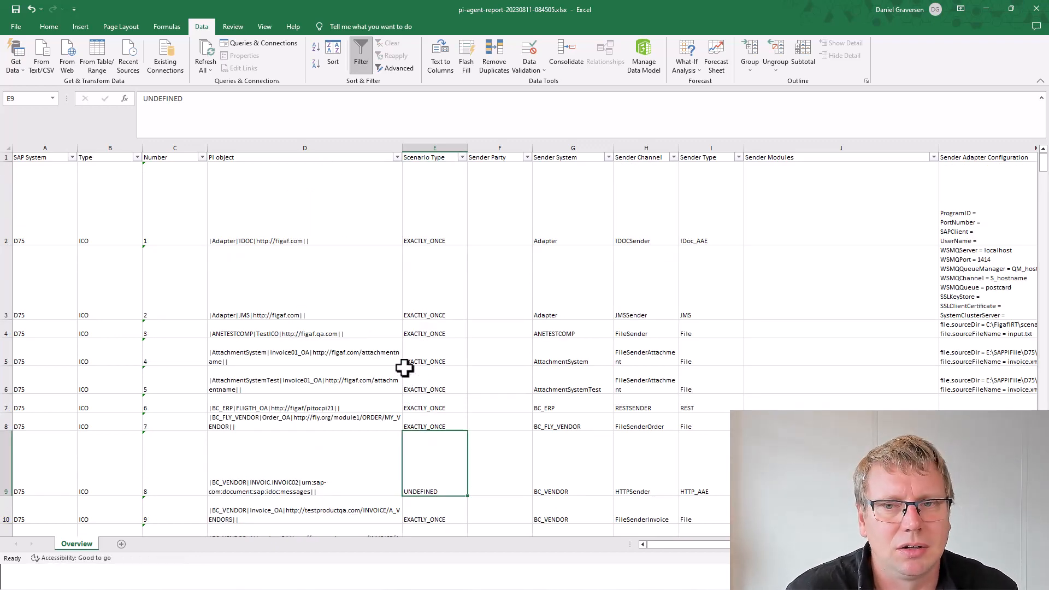
Step: Check the Sender Party and Sender System (Adapter) values in rows 2 to 5
{"action": "left_click", "coordinate": [517, 223]}
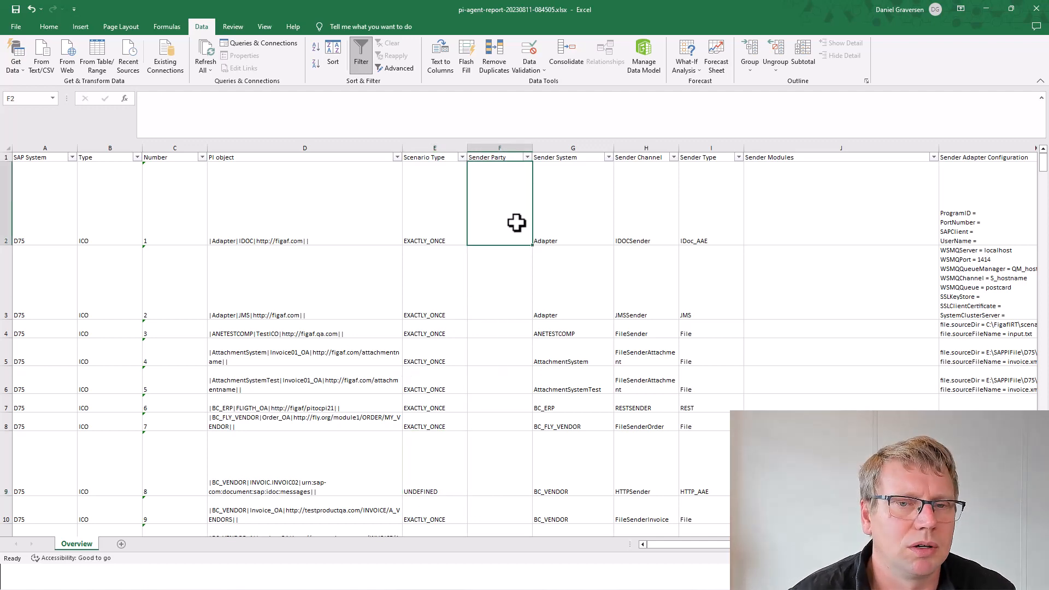
{"action": "key", "text": "Right"}
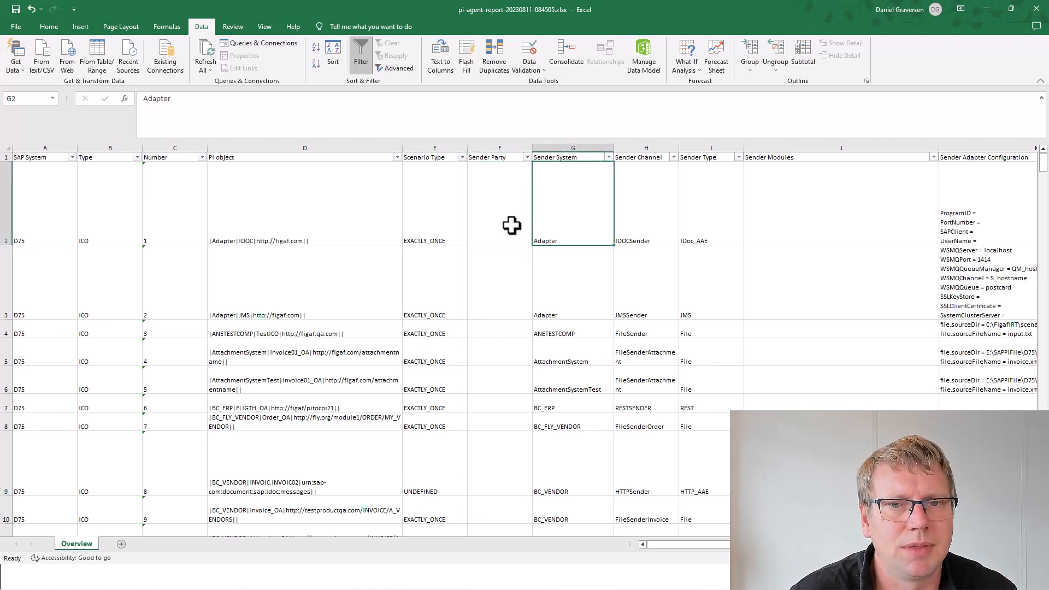
{"action": "left_click", "coordinate": [503, 217]}
{"action": "key", "text": "Right"}
{"action": "key", "text": "Right"}
{"action": "left_click", "coordinate": [503, 216]}
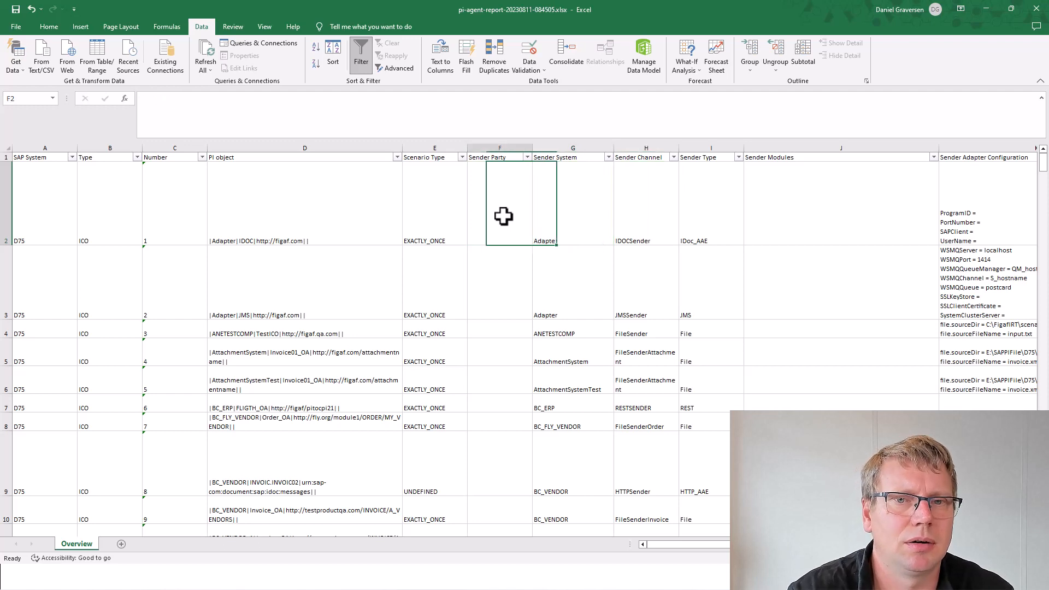
{"action": "key", "text": "Right"}
{"action": "key", "text": "Down"}
{"action": "key", "text": "Down"}
{"action": "key", "text": "Down"}
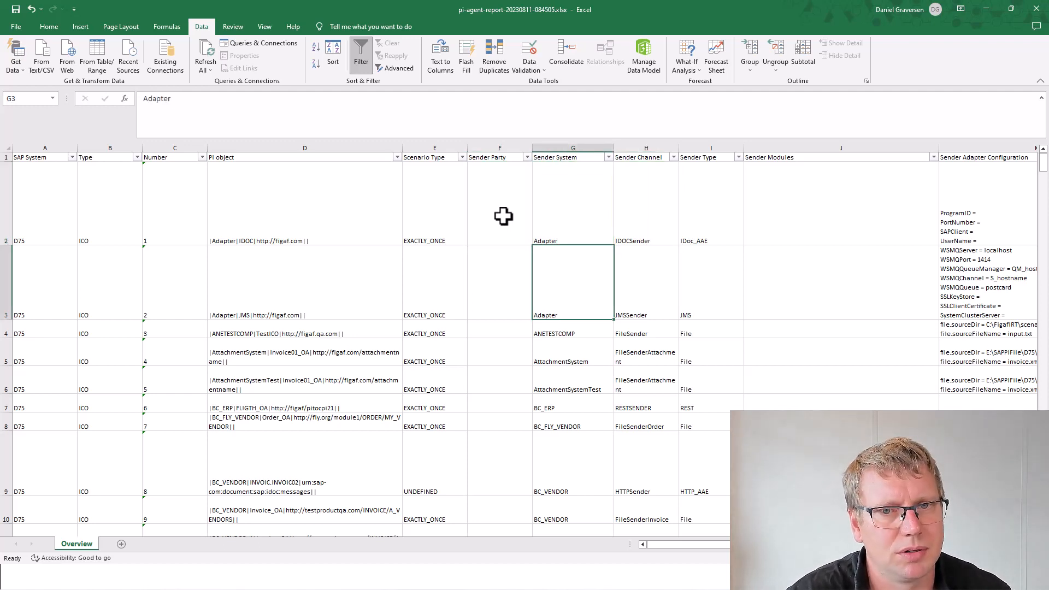
Step: Review row 5's Sender Channel FileSenderAttachment, Sender Type File, empty modules and message protocol, then select G3
{"action": "key", "text": "Right"}
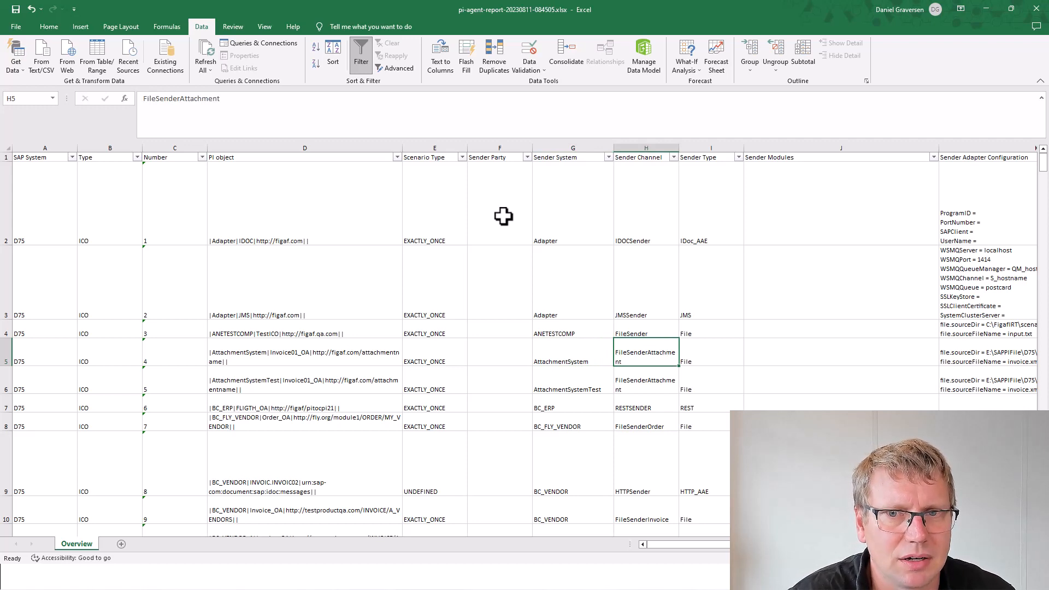
{"action": "key", "text": "Right"}
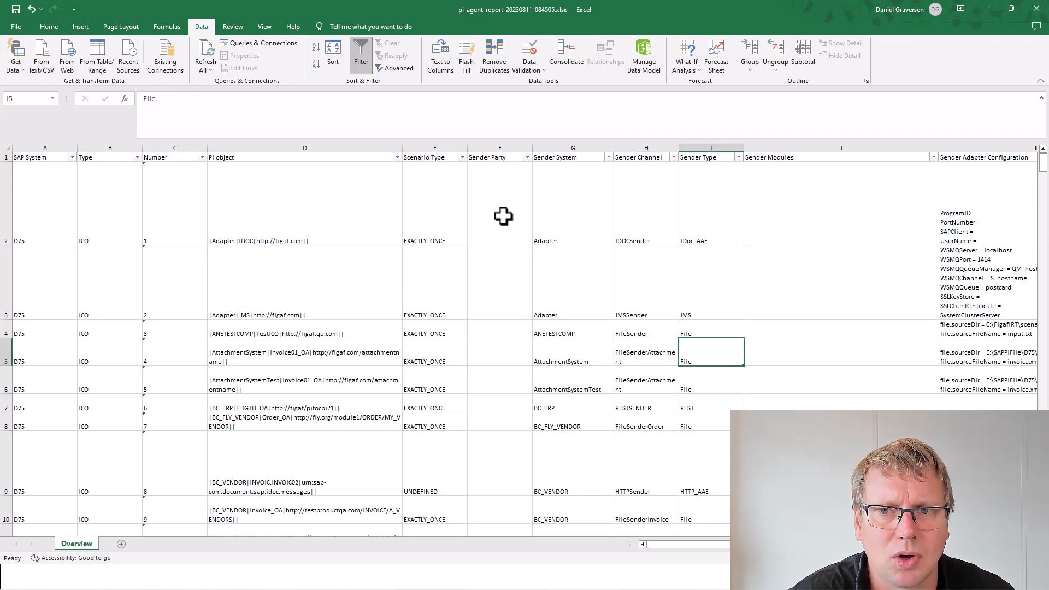
{"action": "key", "text": "Right"}
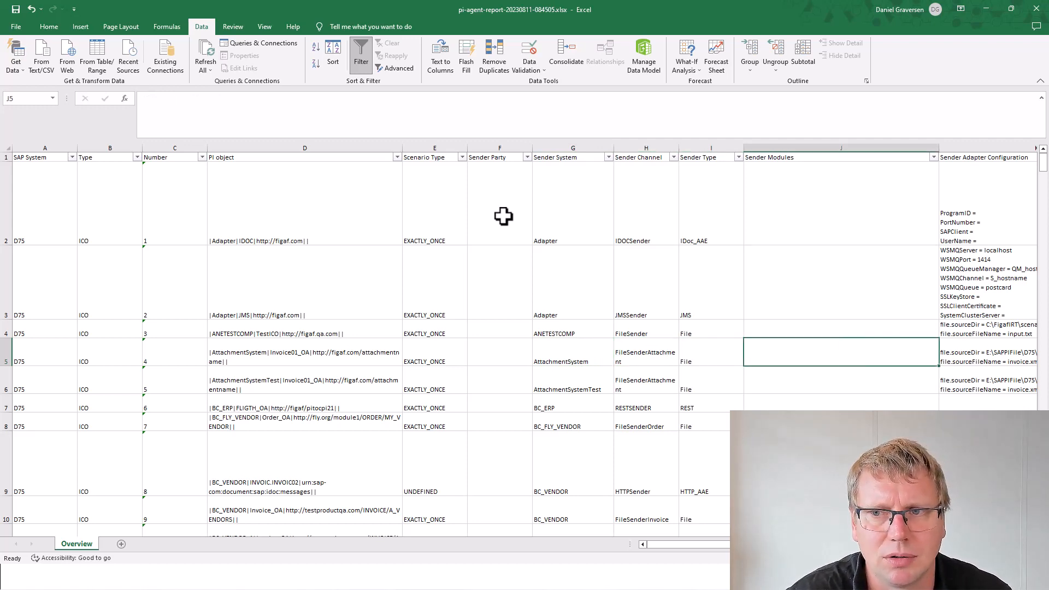
{"action": "key", "text": "Left"}
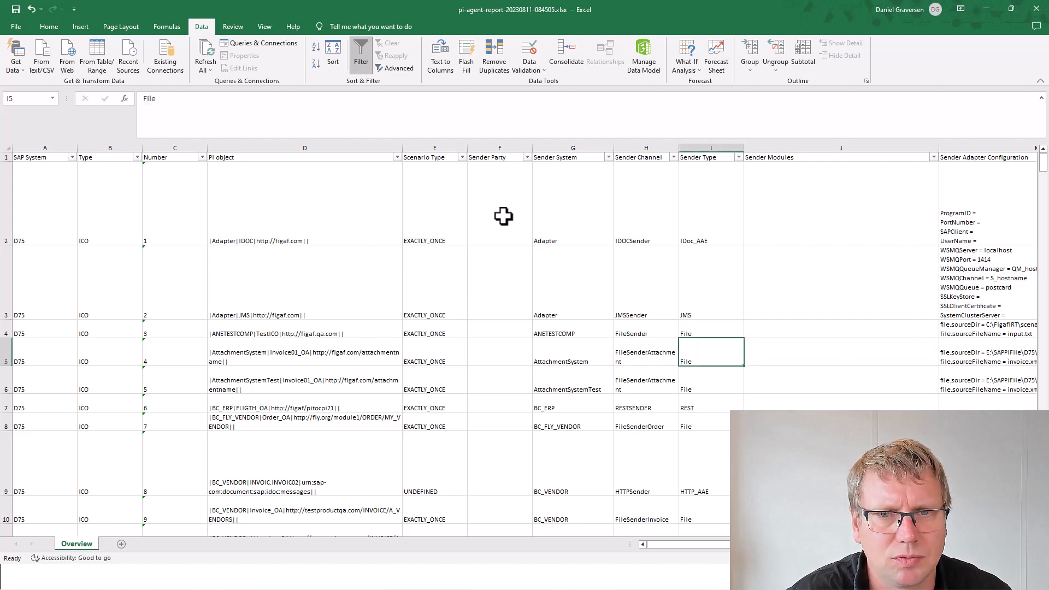
{"action": "key", "text": "Right"}
{"action": "key", "text": "Right"}
{"action": "key", "text": "Right"}
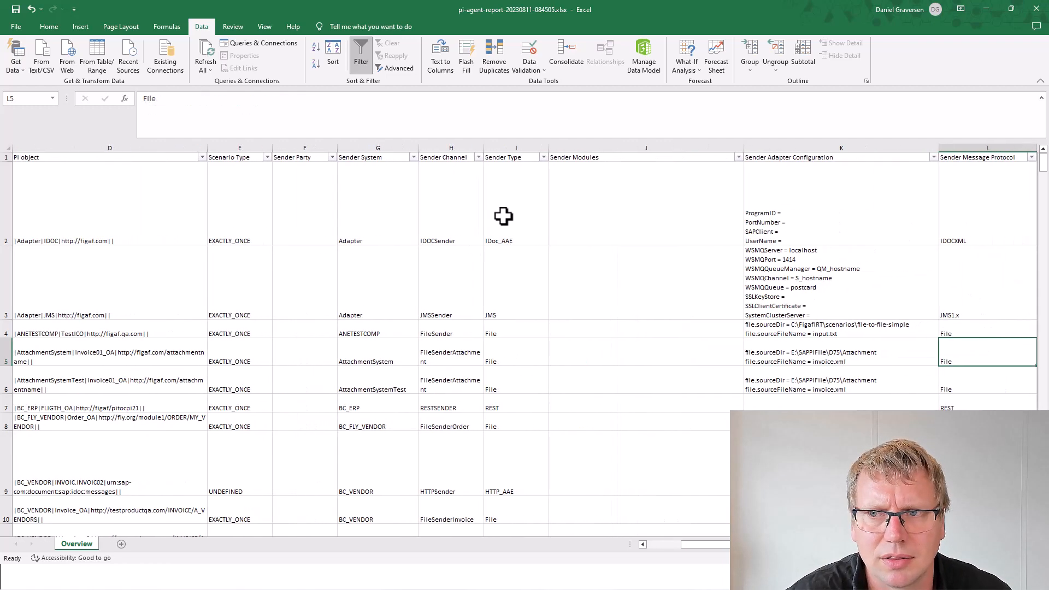
{"action": "key", "text": "Left"}
{"action": "key", "text": "Right"}
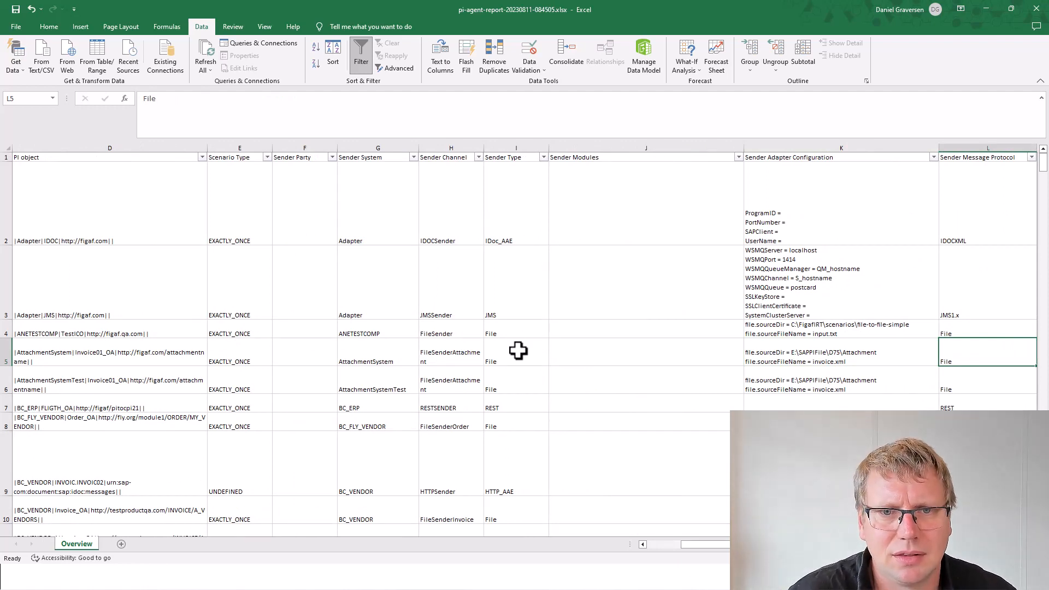
{"action": "left_click", "coordinate": [377, 249]}
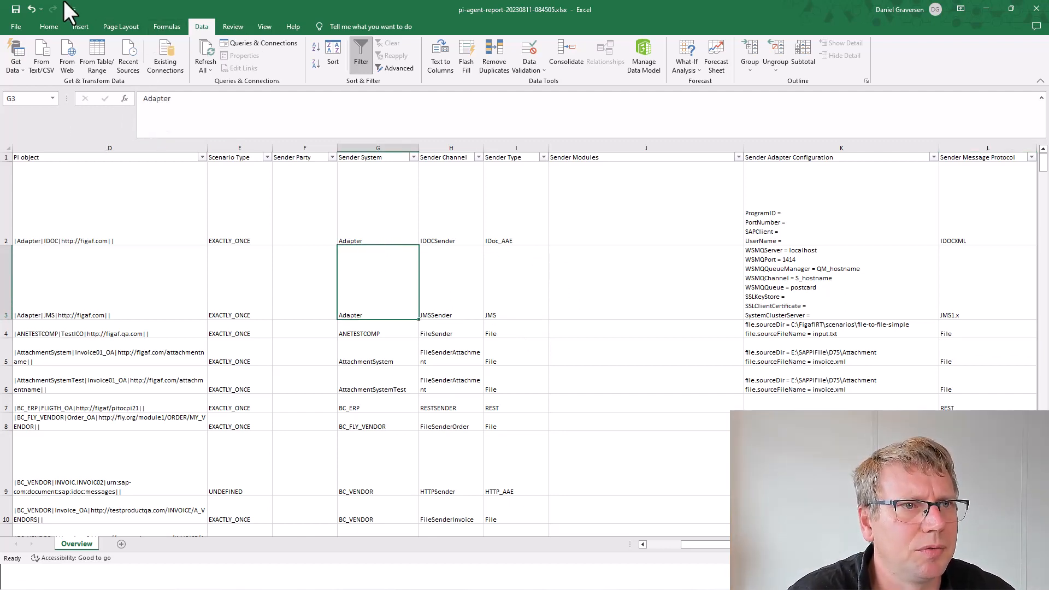
{"action": "left_click", "coordinate": [68, 26]}
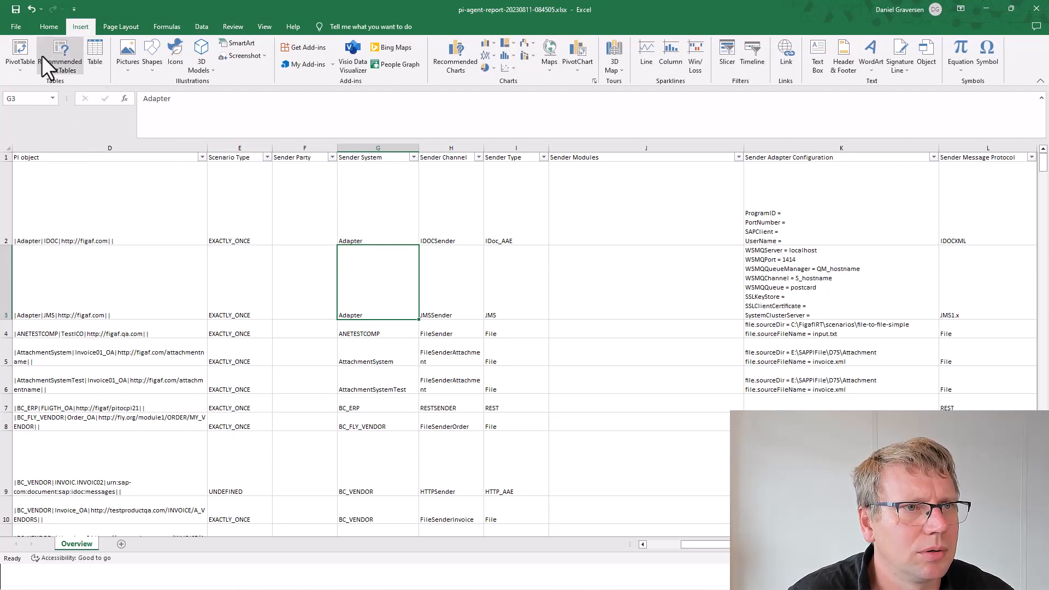
Step: Create a pivot table on a new sheet with Sender Party, Sender System and Sender Channel as rows
{"action": "left_click", "coordinate": [16, 49]}
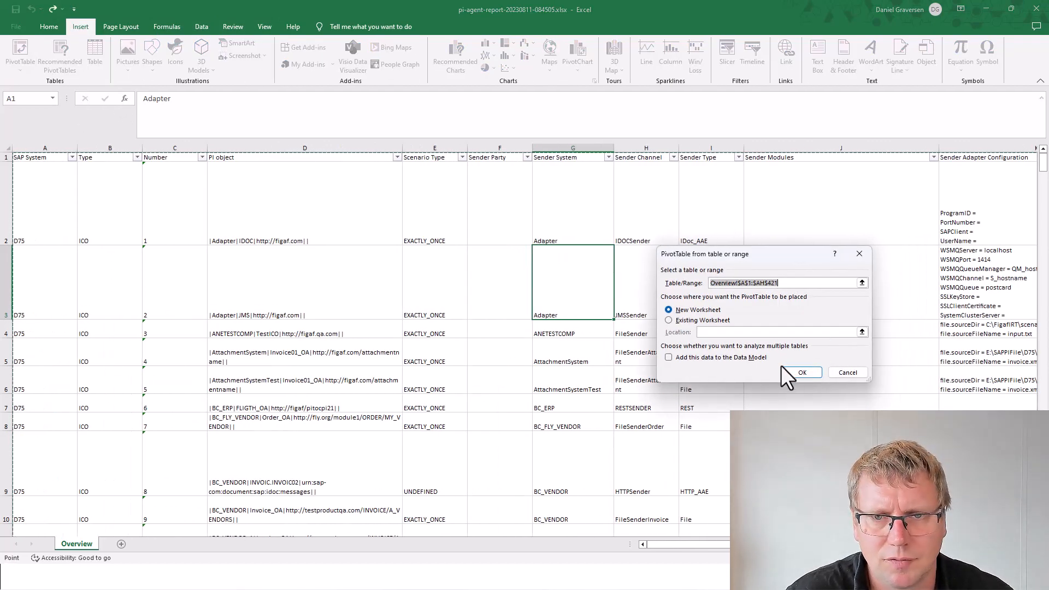
{"action": "left_click", "coordinate": [793, 373]}
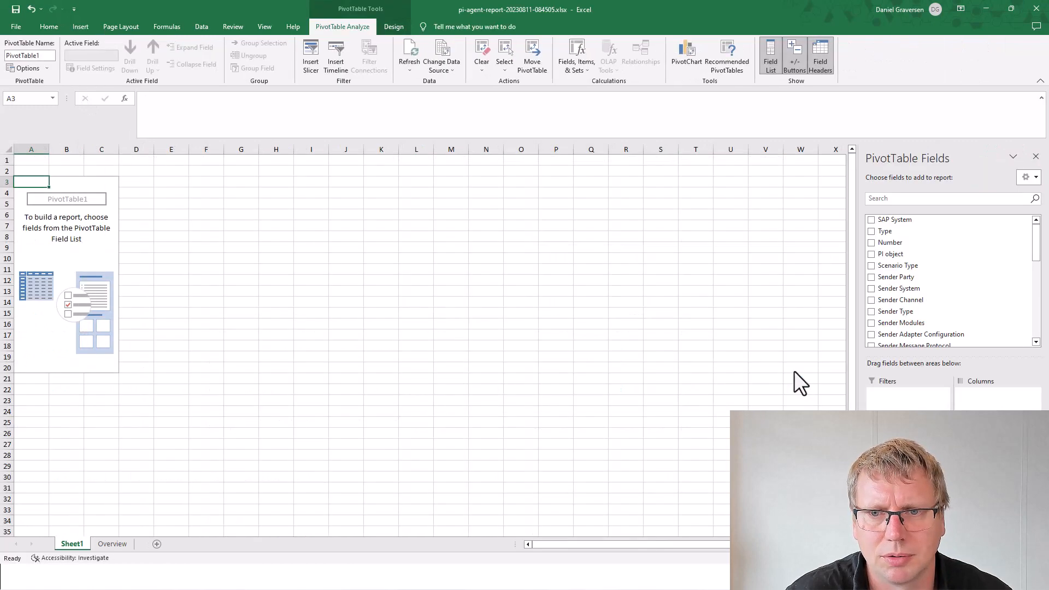
{"action": "left_click", "coordinate": [872, 277]}
{"action": "left_click", "coordinate": [872, 288]}
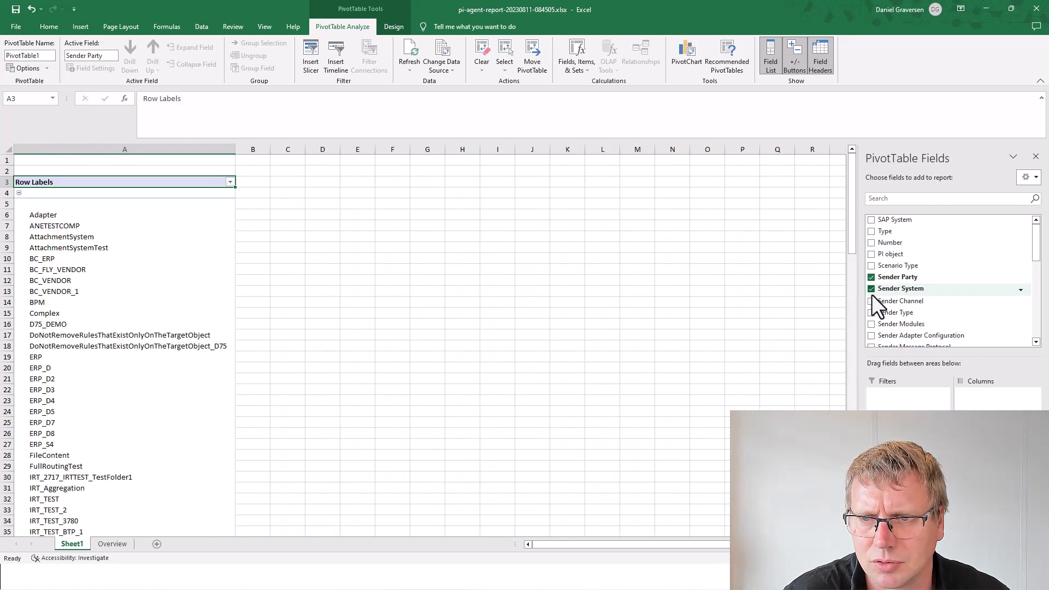
{"action": "left_click", "coordinate": [871, 300]}
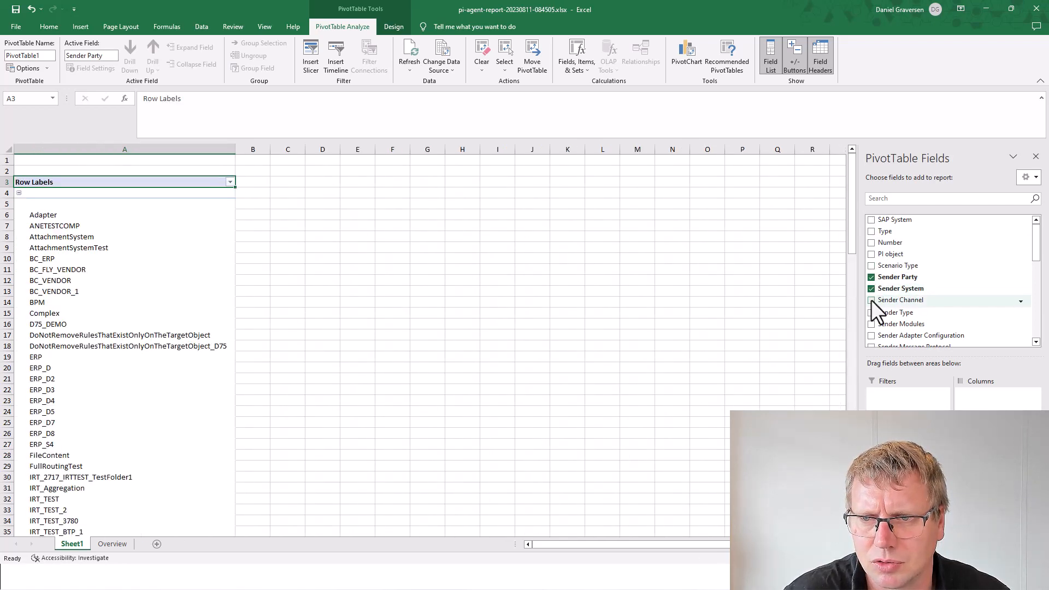
{"action": "left_click", "coordinate": [871, 334]}
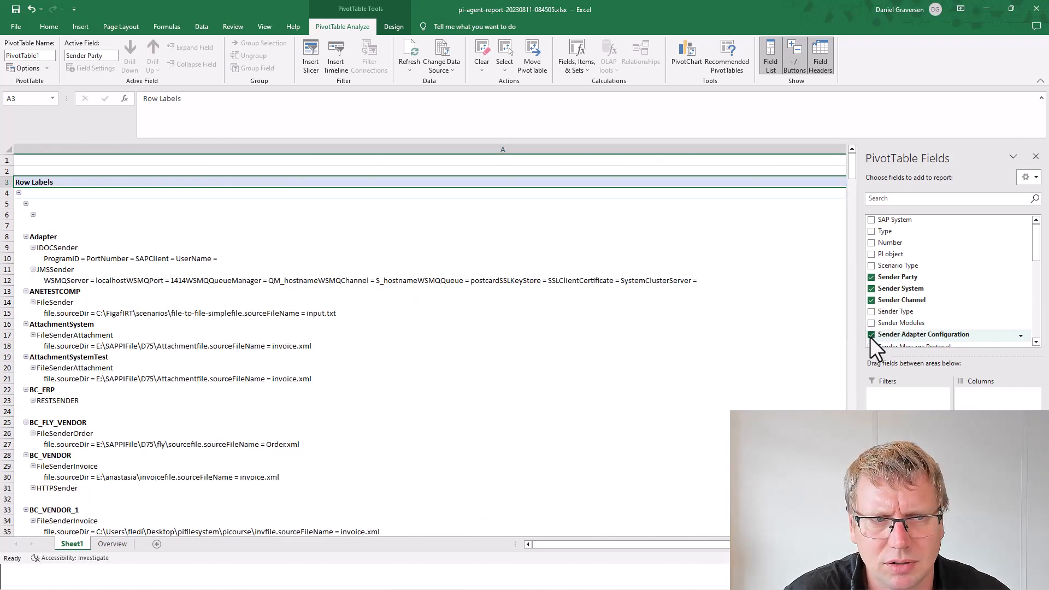
{"action": "left_click", "coordinate": [872, 335]}
Step: Add Sender Transport Protocol, Sender Message Protocol and Sender Modules to the rows, with a count of entries
{"action": "scroll", "coordinate": [871, 336], "scroll_direction": "down", "scroll_amount": 1}
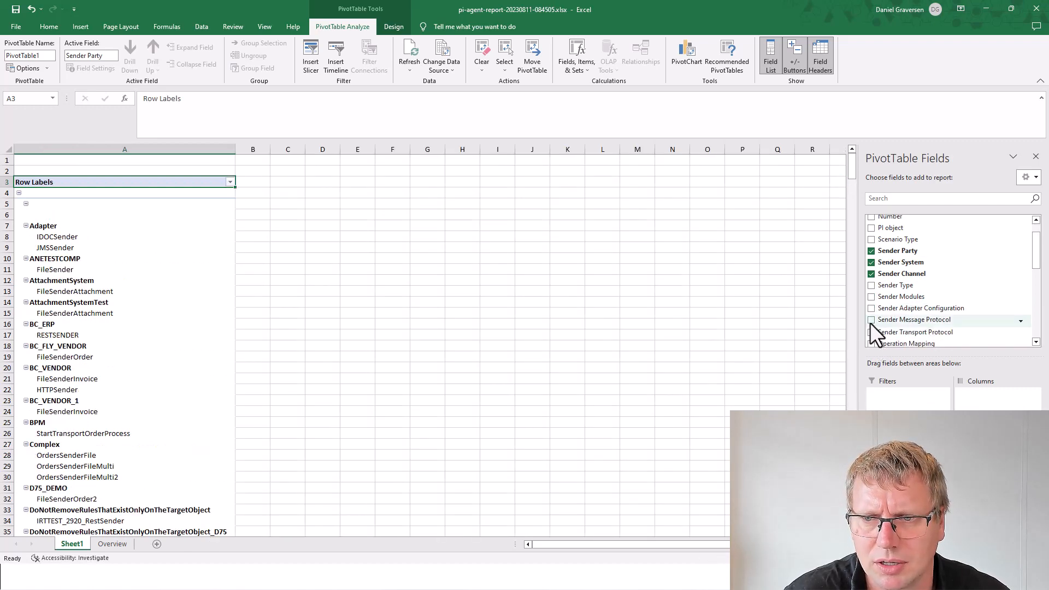
{"action": "left_click", "coordinate": [871, 331]}
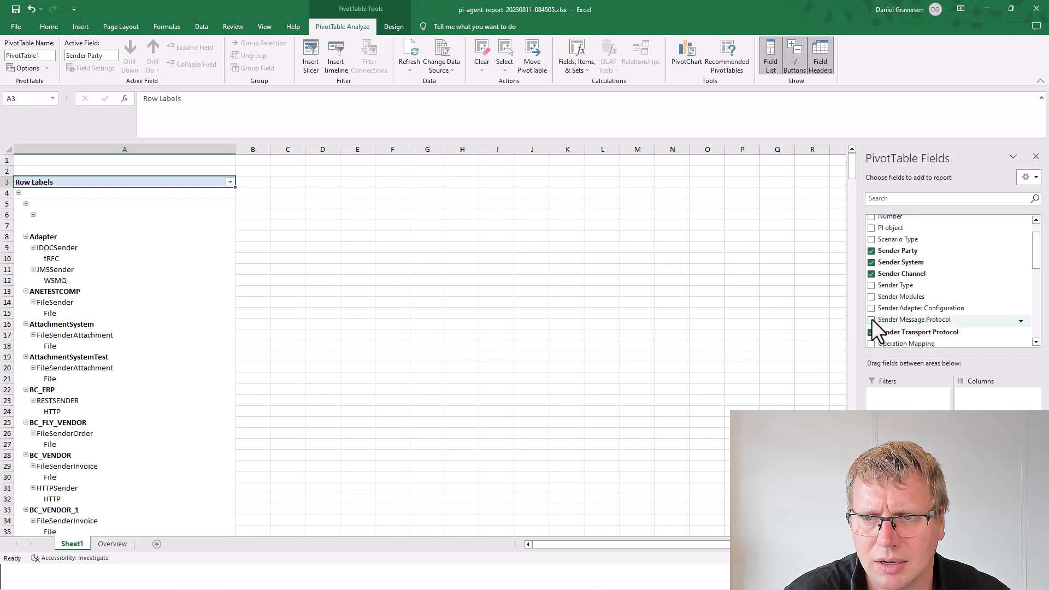
{"action": "left_click", "coordinate": [871, 320]}
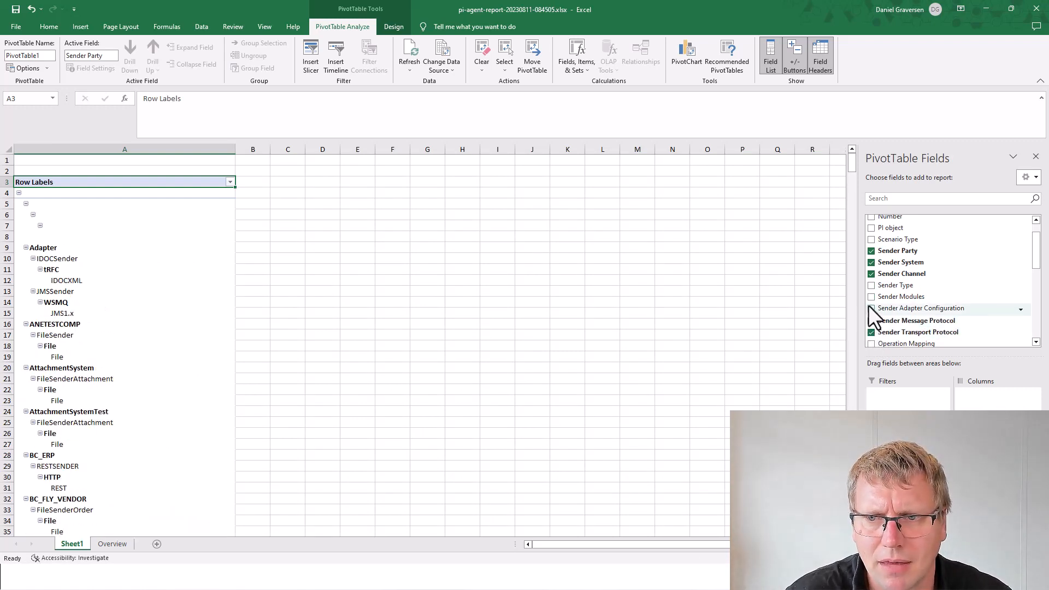
{"action": "left_click", "coordinate": [871, 297]}
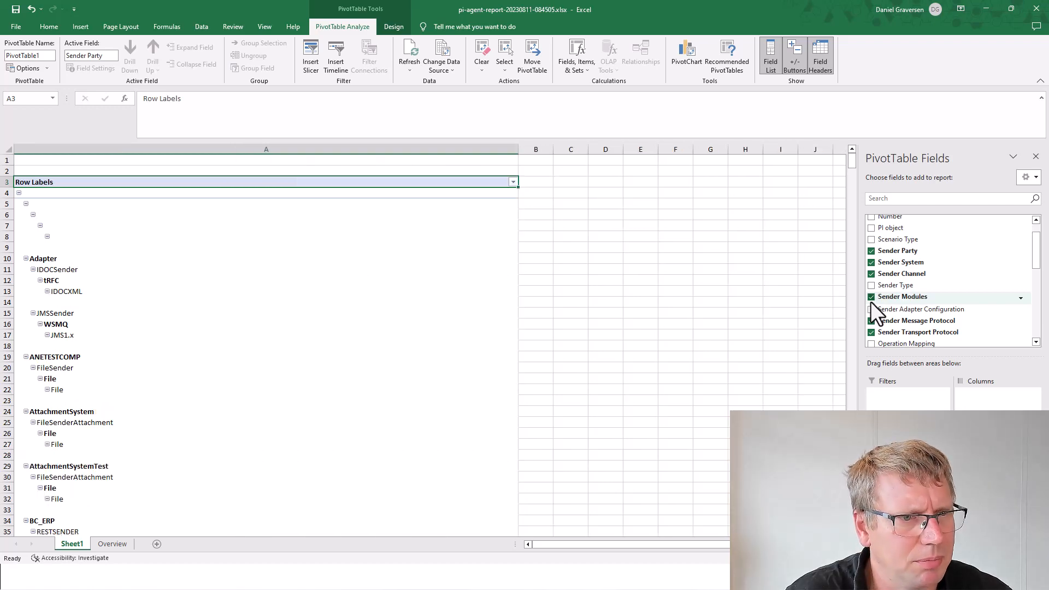
{"action": "scroll", "coordinate": [283, 346], "scroll_direction": "down", "scroll_amount": 4}
{"action": "scroll", "coordinate": [283, 346], "scroll_direction": "down", "scroll_amount": 11}
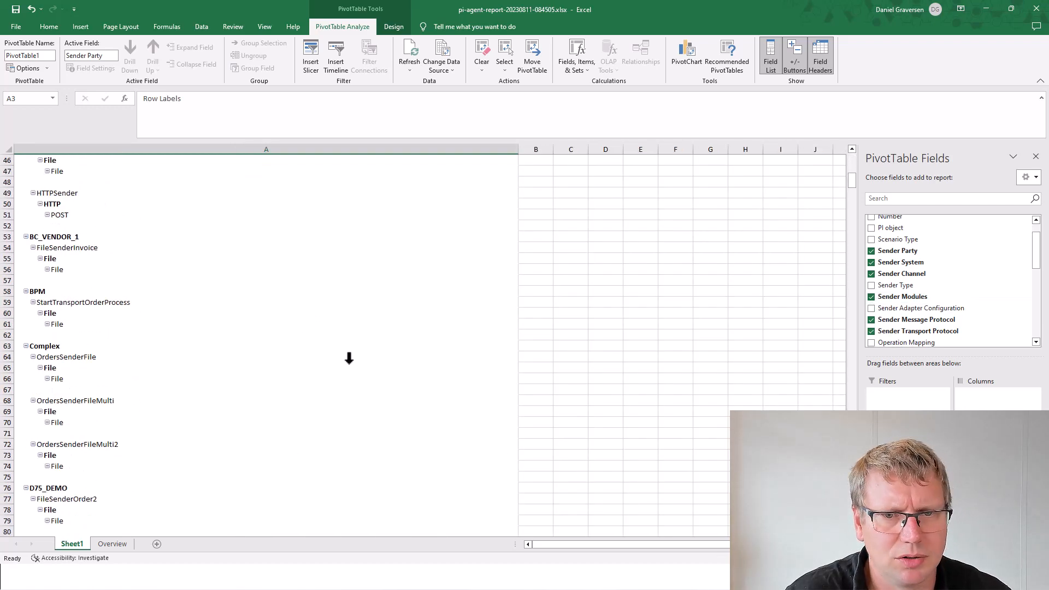
{"action": "left_click", "coordinate": [910, 335]}
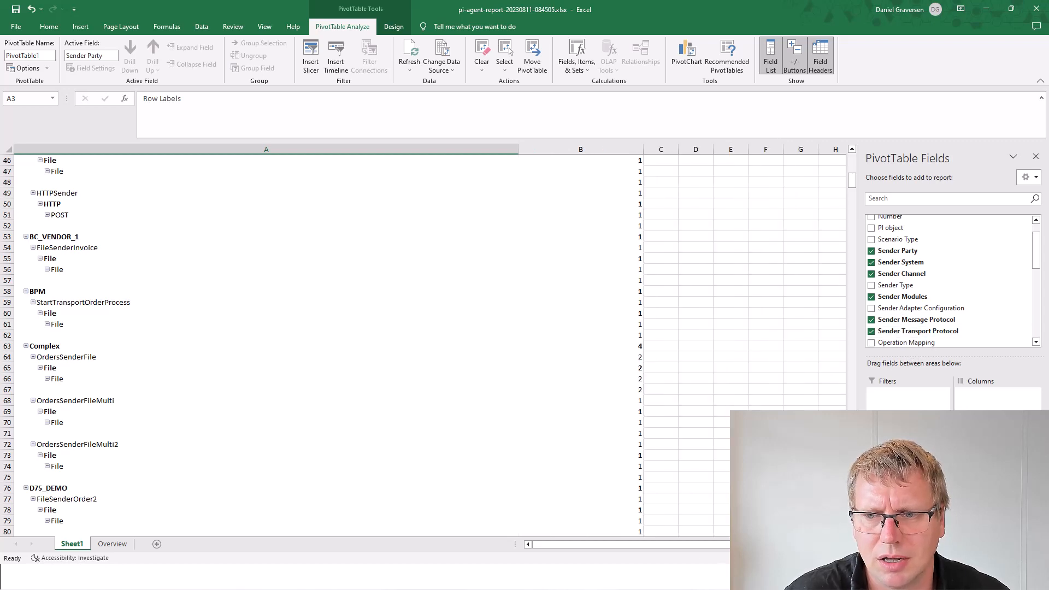
Step: Browse the pivot and select the Complex group
{"action": "scroll", "coordinate": [570, 348], "scroll_direction": "up", "scroll_amount": 10}
{"action": "scroll", "coordinate": [570, 349], "scroll_direction": "up", "scroll_amount": 5}
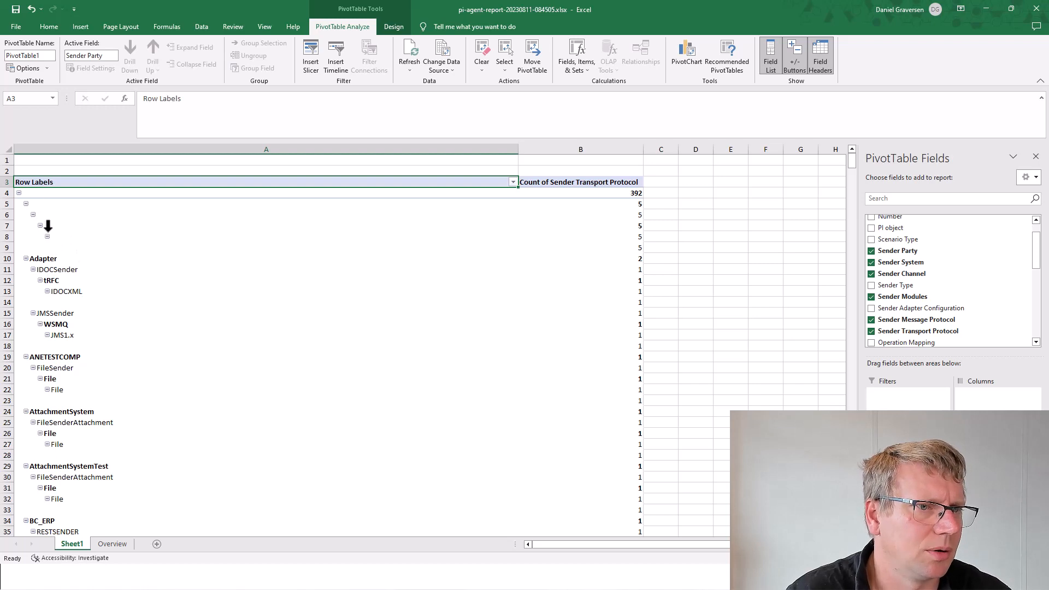
{"action": "scroll", "coordinate": [47, 281], "scroll_direction": "down", "scroll_amount": 4}
{"action": "scroll", "coordinate": [47, 281], "scroll_direction": "up", "scroll_amount": 4}
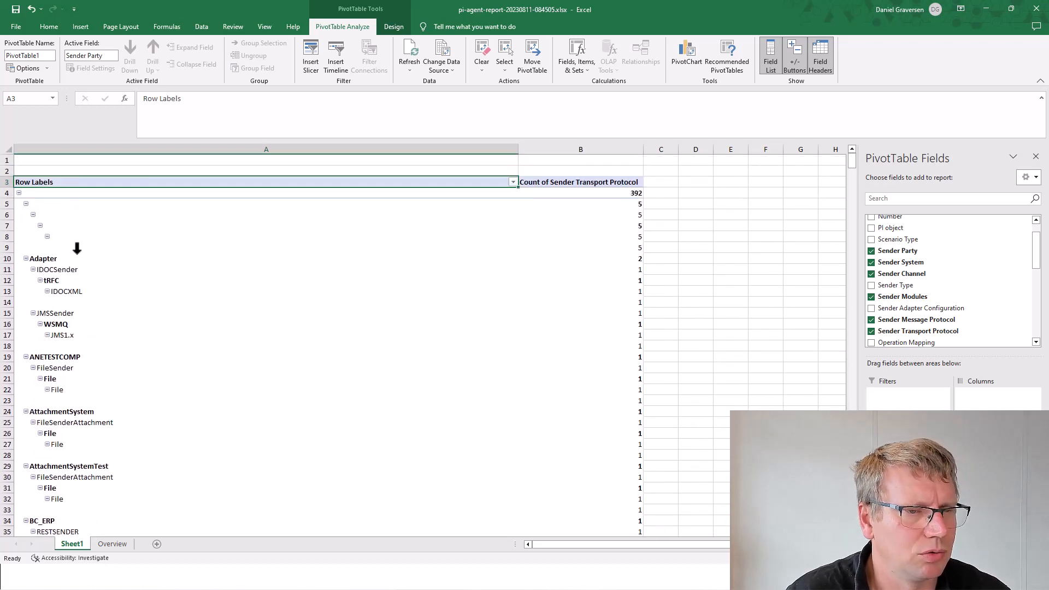
{"action": "scroll", "coordinate": [74, 264], "scroll_direction": "down", "scroll_amount": 2}
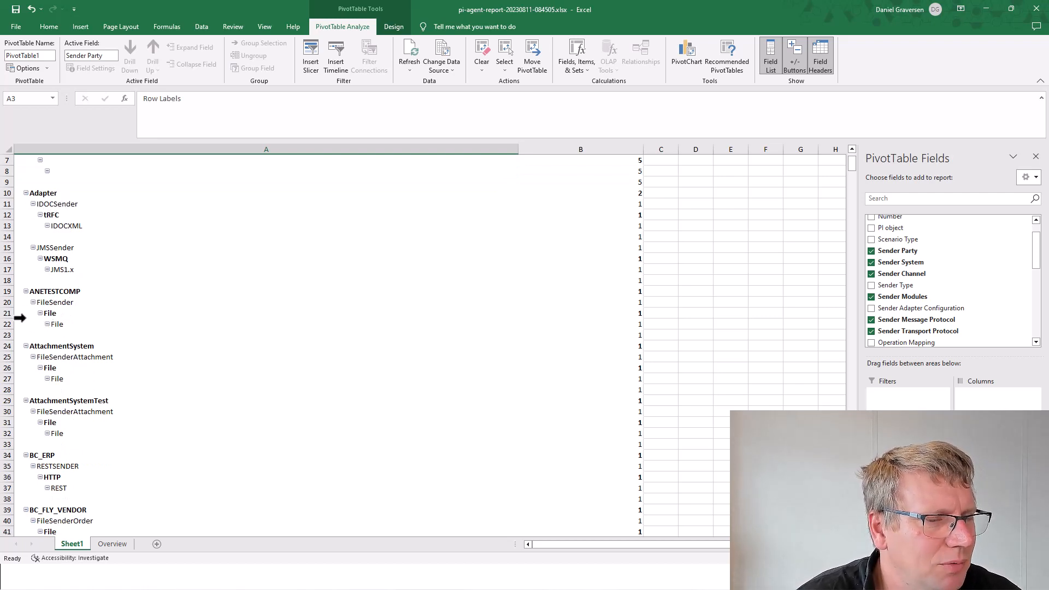
{"action": "scroll", "coordinate": [12, 325], "scroll_direction": "down", "scroll_amount": 13}
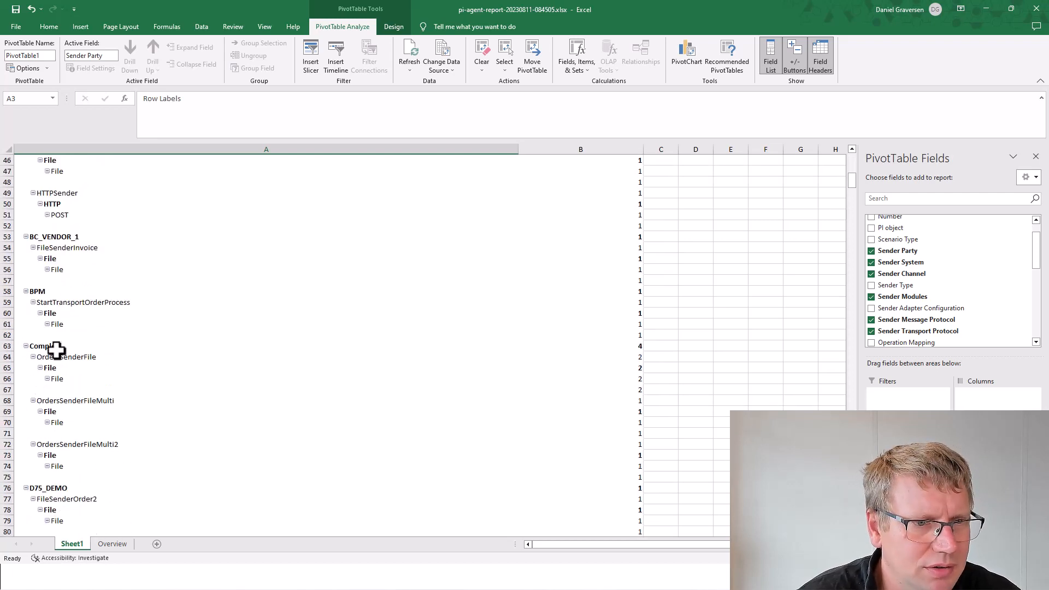
{"action": "left_click_drag", "start_coordinate": [51, 346], "coordinate": [81, 387]}
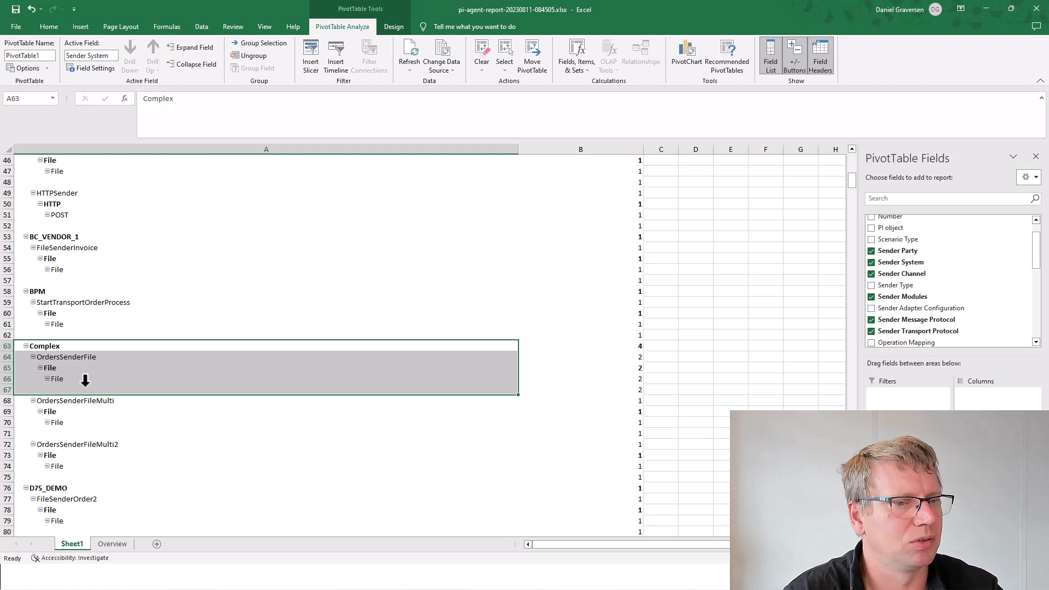
{"action": "scroll", "coordinate": [84, 381], "scroll_direction": "down", "scroll_amount": 8}
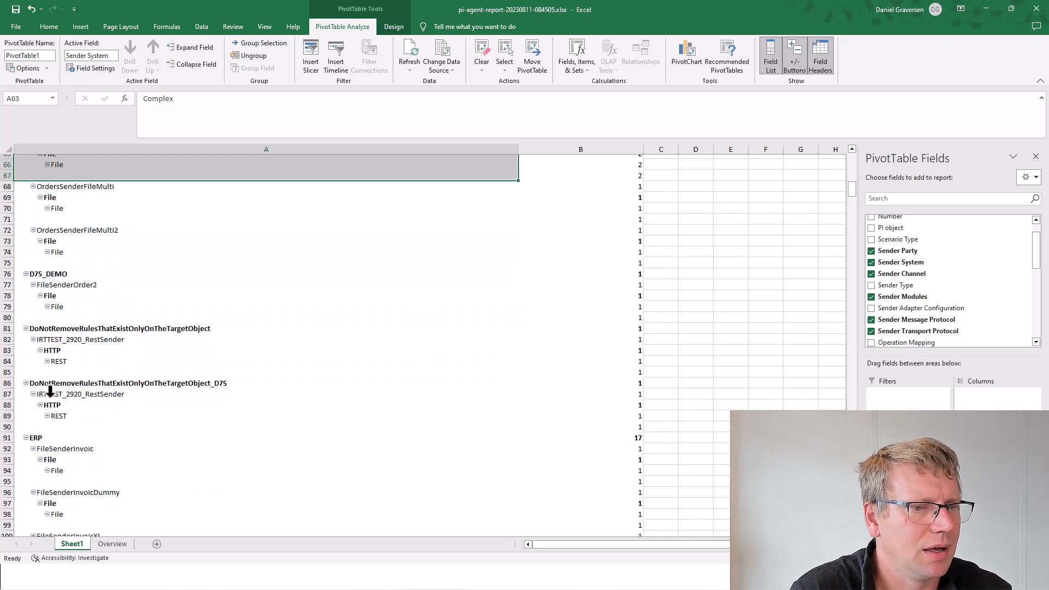
{"action": "scroll", "coordinate": [18, 407], "scroll_direction": "down", "scroll_amount": 2}
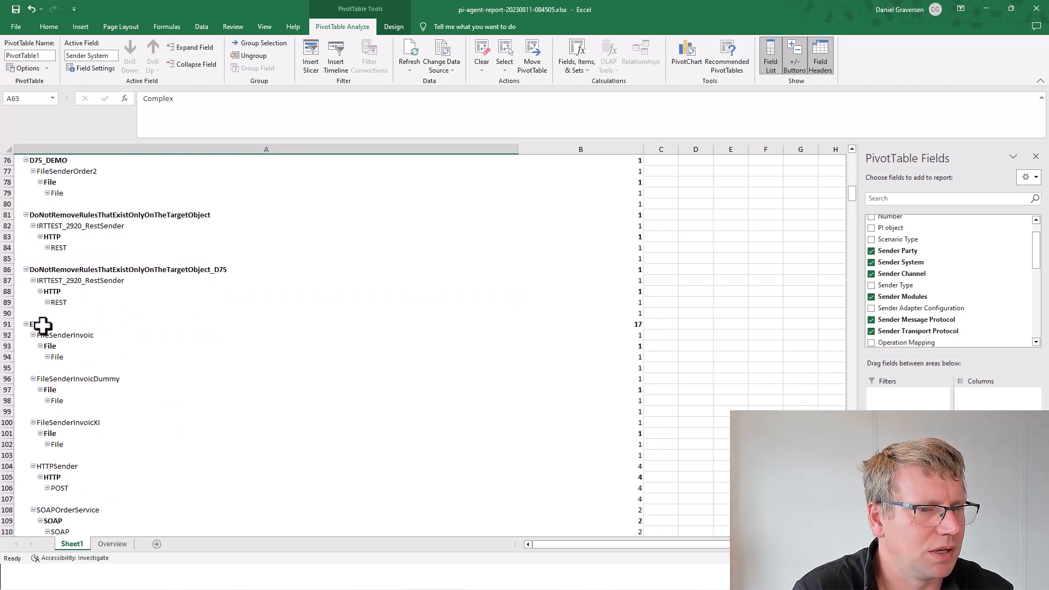
Step: Remove Sender System, Sender Party and Sender Channel from the pivot rows
{"action": "left_click", "coordinate": [874, 262]}
{"action": "left_click", "coordinate": [872, 251]}
{"action": "scroll", "coordinate": [62, 297], "scroll_direction": "up", "scroll_amount": 4}
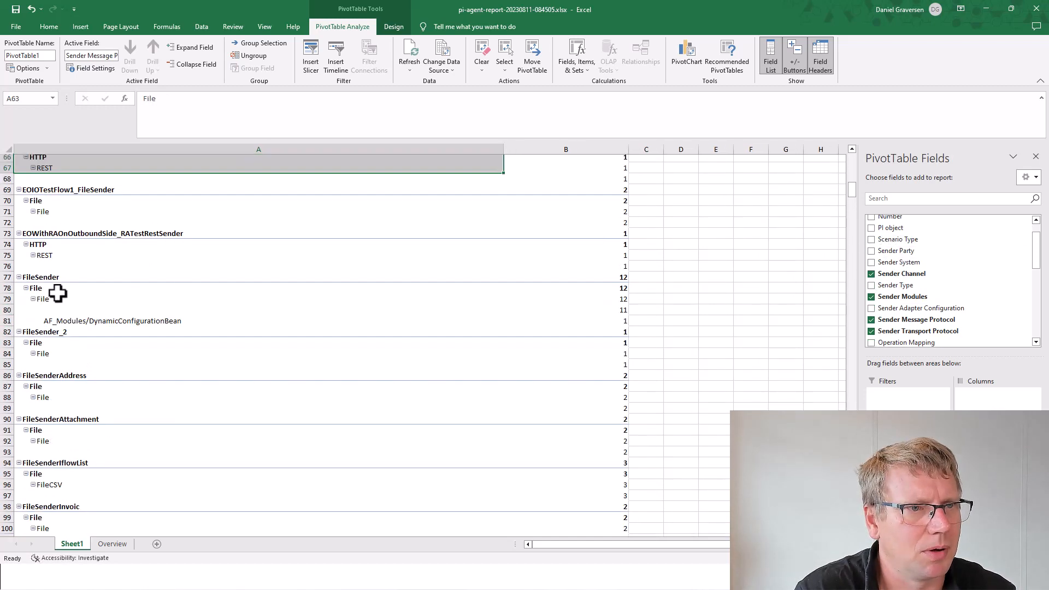
{"action": "scroll", "coordinate": [62, 296], "scroll_direction": "up", "scroll_amount": 2}
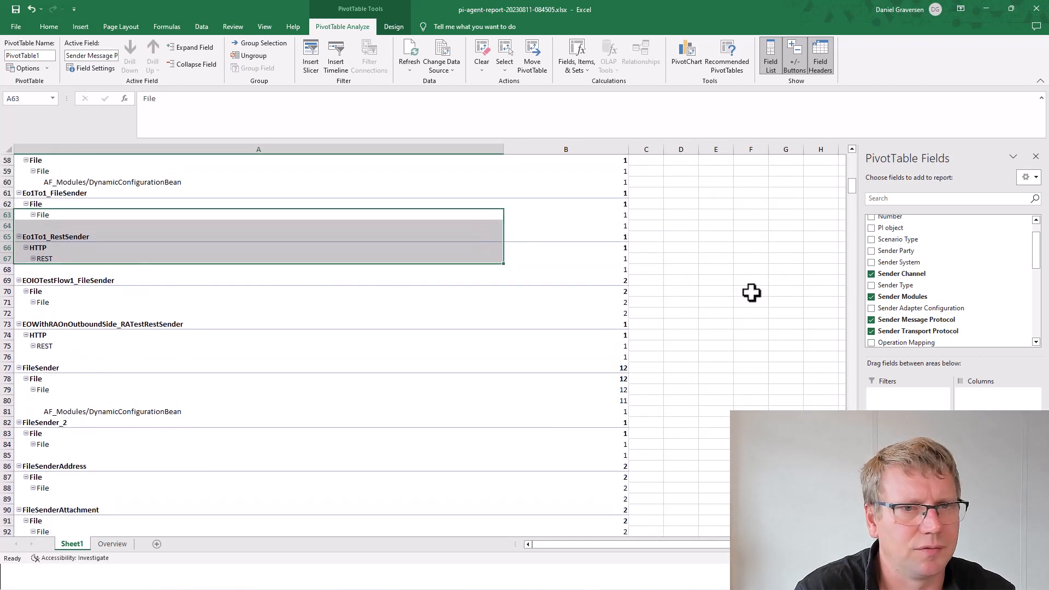
{"action": "left_click", "coordinate": [871, 273]}
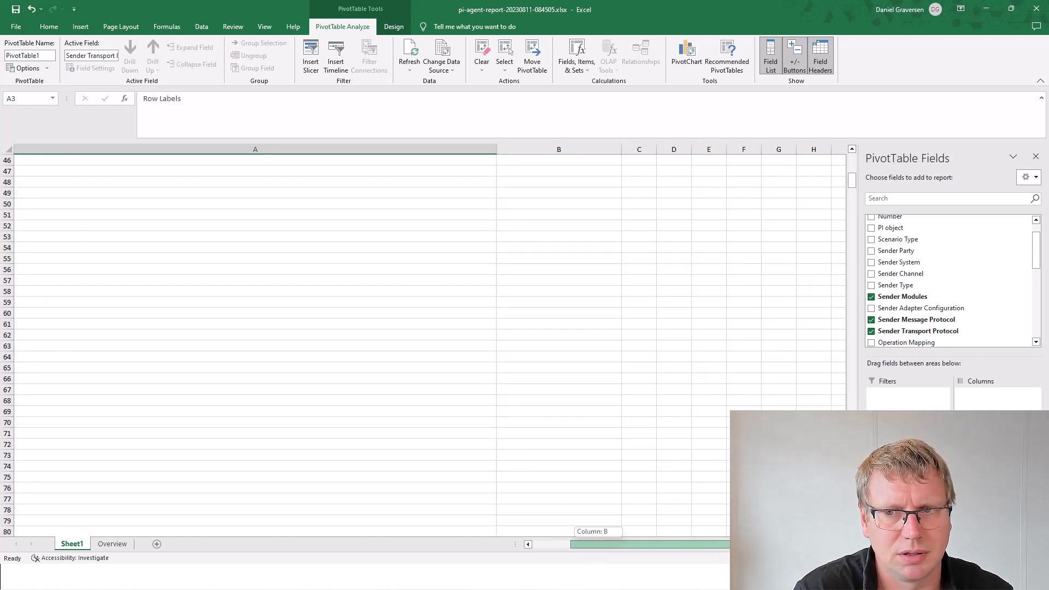
{"action": "scroll", "coordinate": [298, 389], "scroll_direction": "up", "scroll_amount": 6}
{"action": "scroll", "coordinate": [298, 390], "scroll_direction": "up", "scroll_amount": 9}
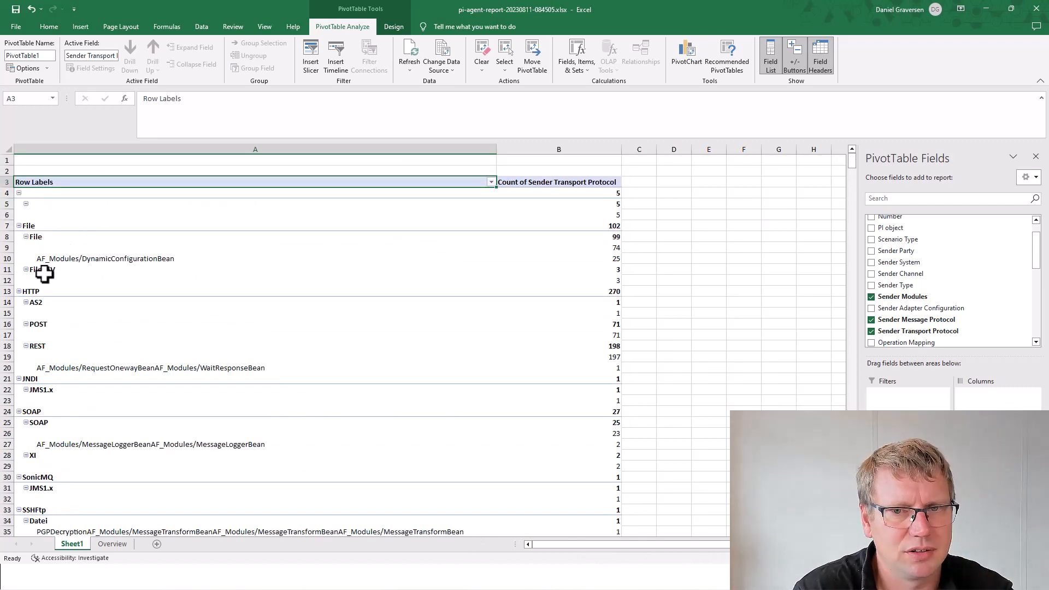
{"action": "scroll", "coordinate": [51, 405], "scroll_direction": "down", "scroll_amount": 4}
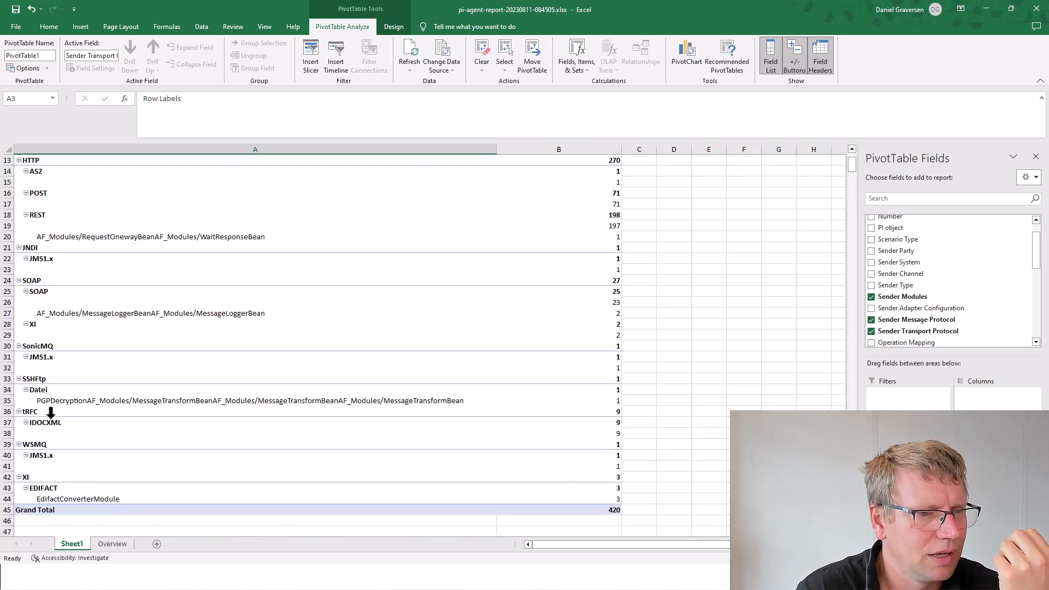
{"action": "scroll", "coordinate": [51, 414], "scroll_direction": "up", "scroll_amount": 3}
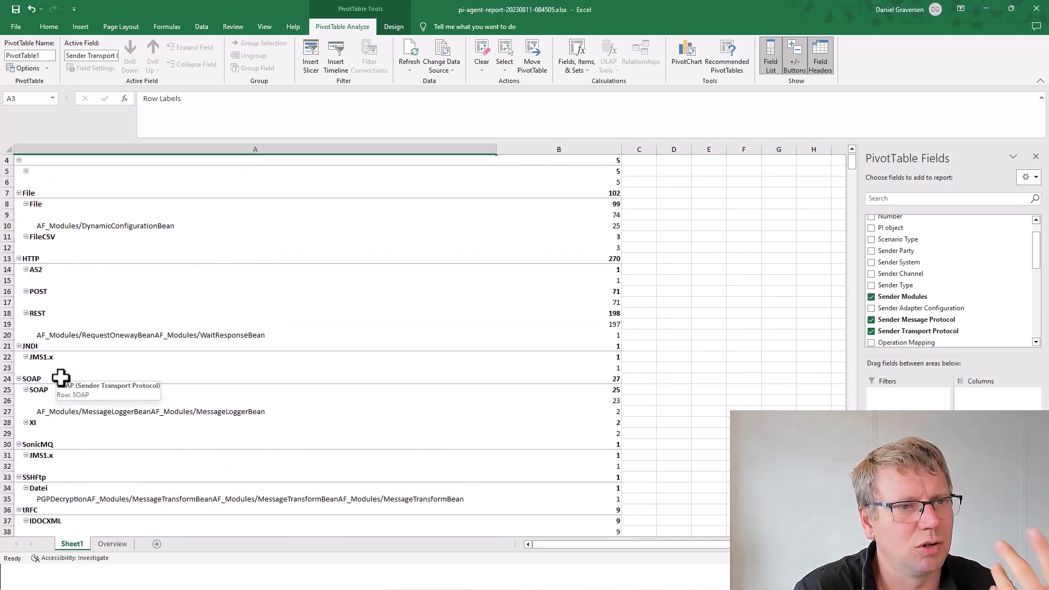
{"action": "scroll", "coordinate": [57, 378], "scroll_direction": "up", "scroll_amount": 1}
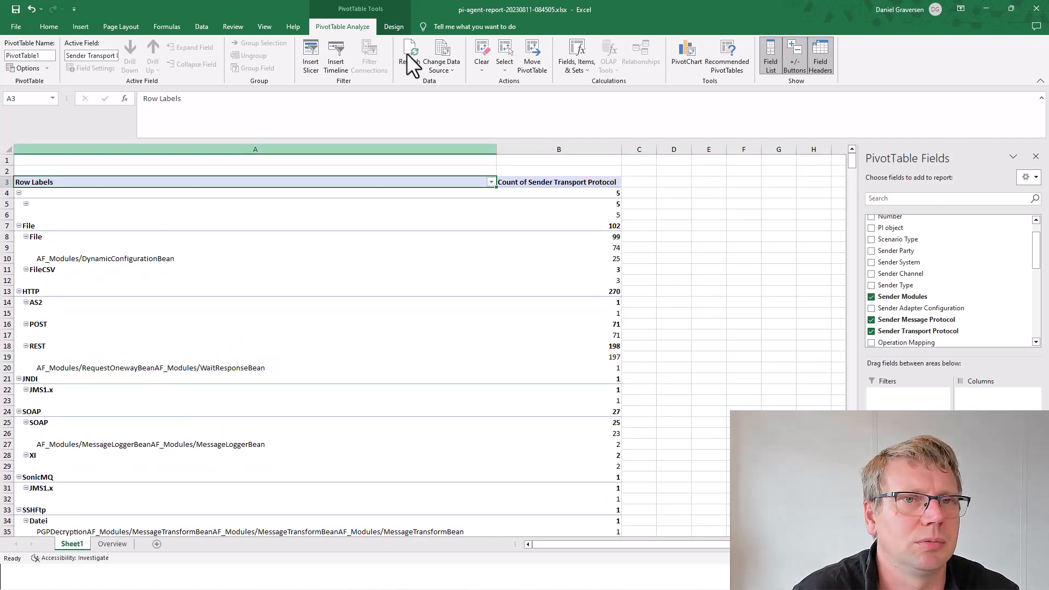
Step: Minimize Excel to display the How to read the document slide, then return to the Overview sheet
{"action": "left_click", "coordinate": [980, 7]}
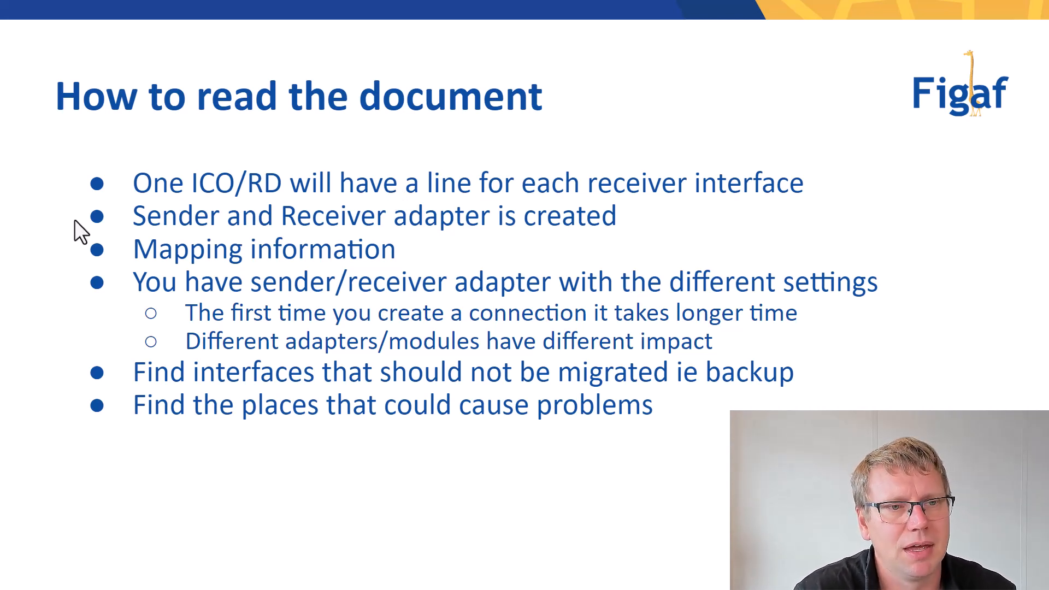
{"action": "key", "text": "alt+Tab"}
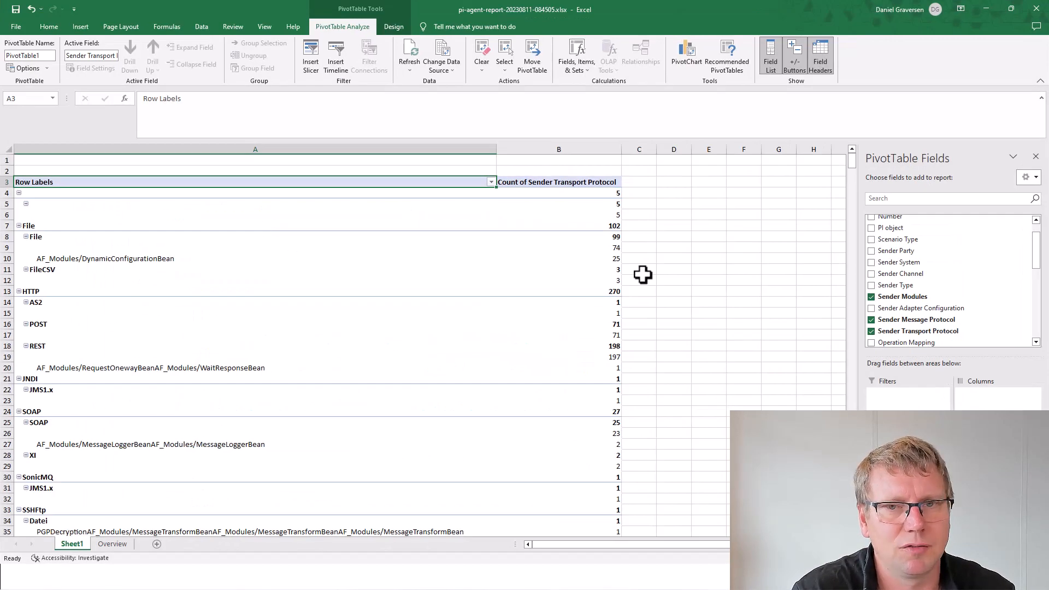
{"action": "left_click", "coordinate": [116, 545]}
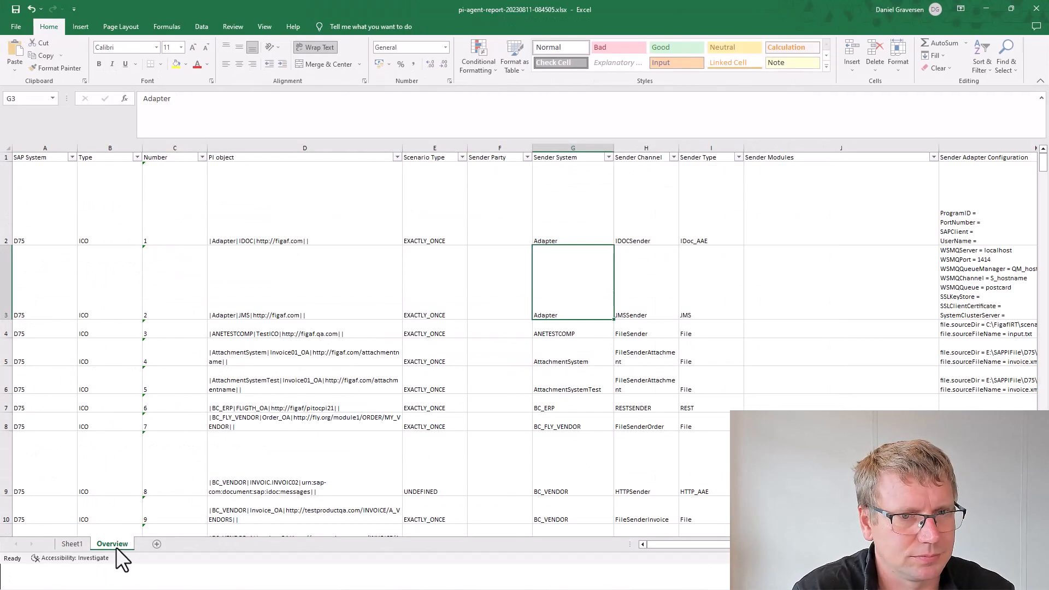
{"action": "left_click", "coordinate": [315, 327]}
{"action": "key", "text": "Right"}
{"action": "key", "text": "Right"}
{"action": "key", "text": "Right"}
{"action": "key", "text": "Right"}
{"action": "key", "text": "Right"}
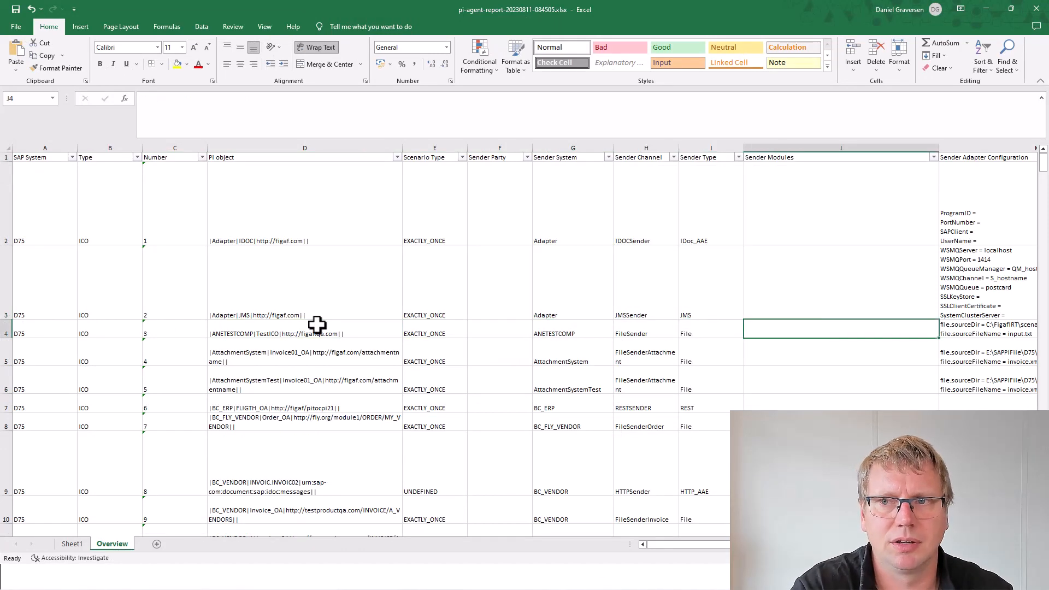
{"action": "key", "text": "Up"}
{"action": "key", "text": "Up"}
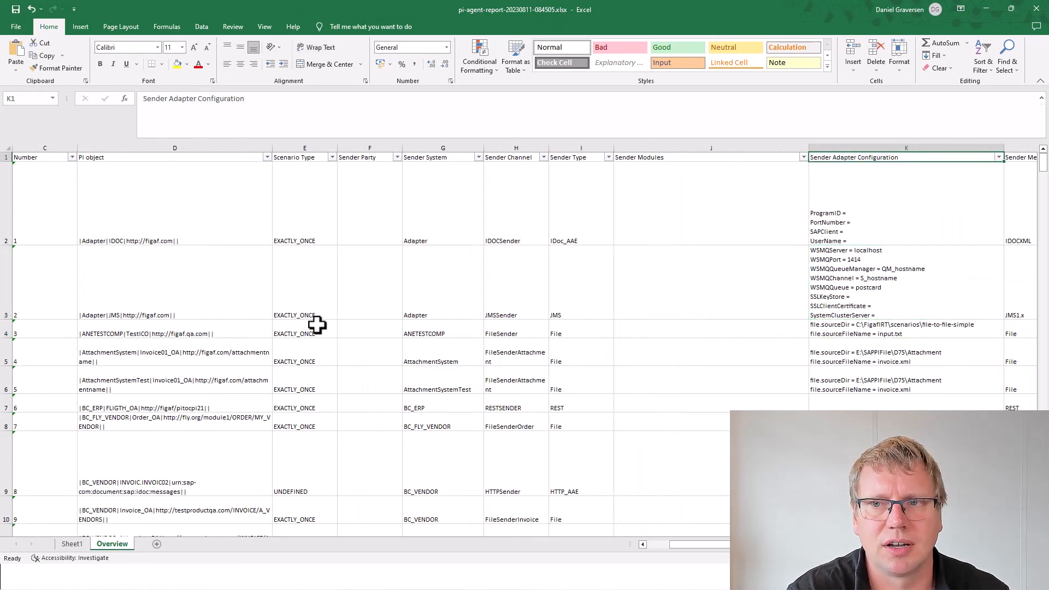
{"action": "key", "text": "Down"}
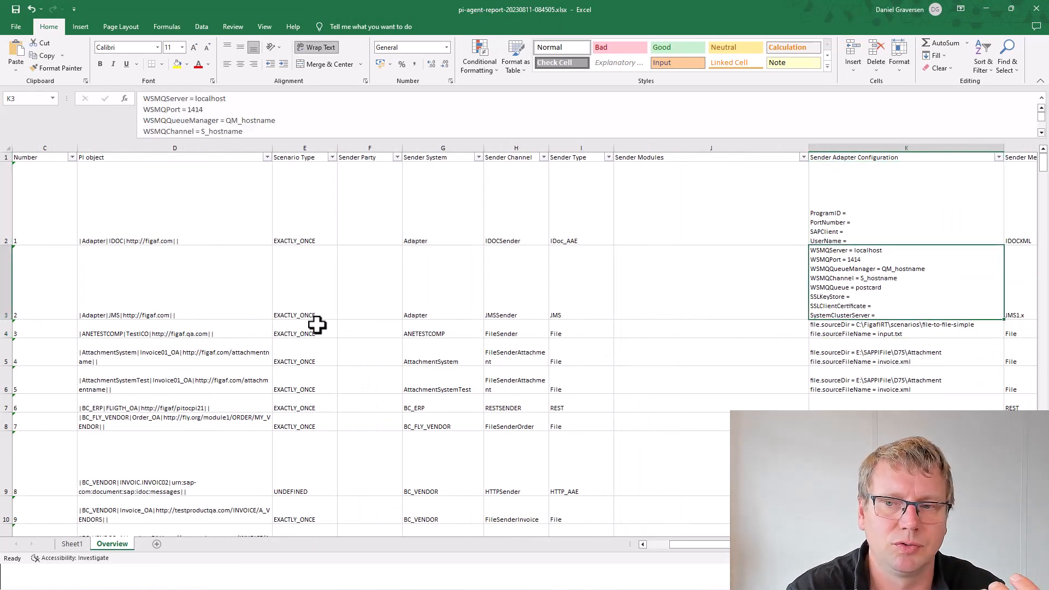
{"action": "key", "text": "Down"}
{"action": "key", "text": "Down"}
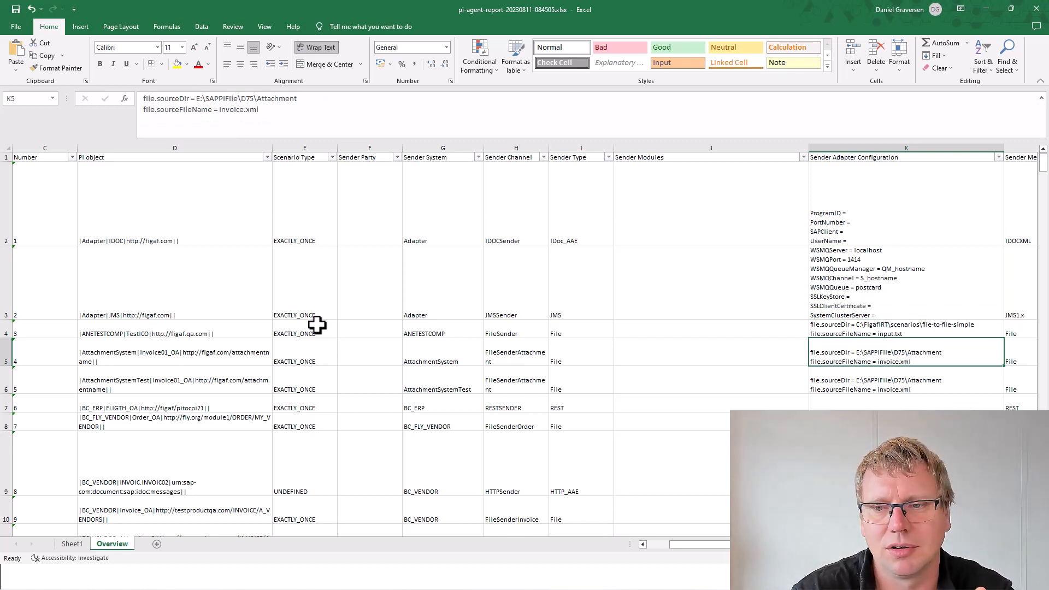
{"action": "key", "text": "Down"}
{"action": "key", "text": "Down"}
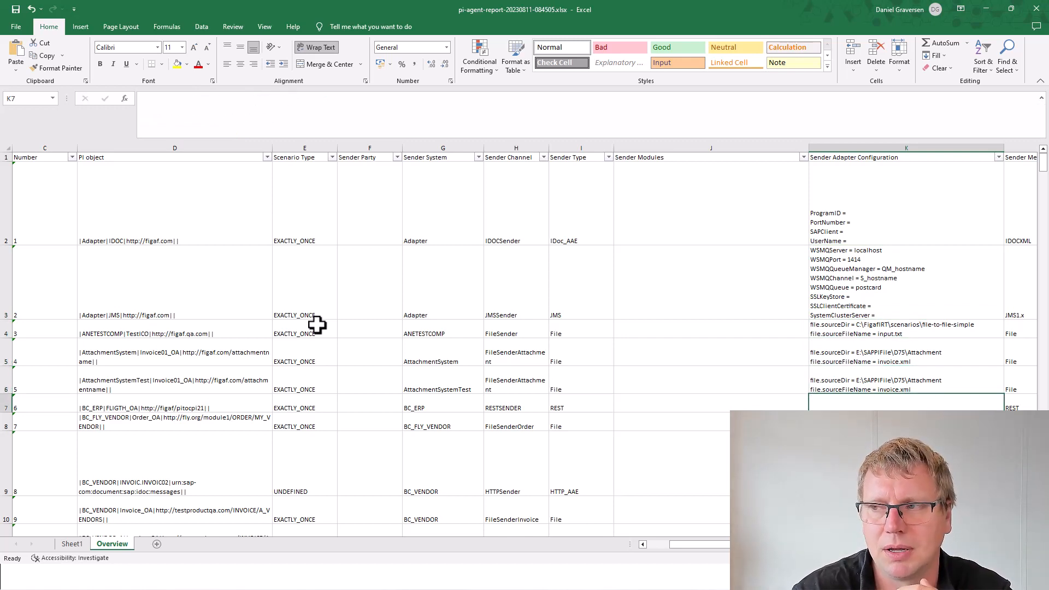
{"action": "key", "text": "Down"}
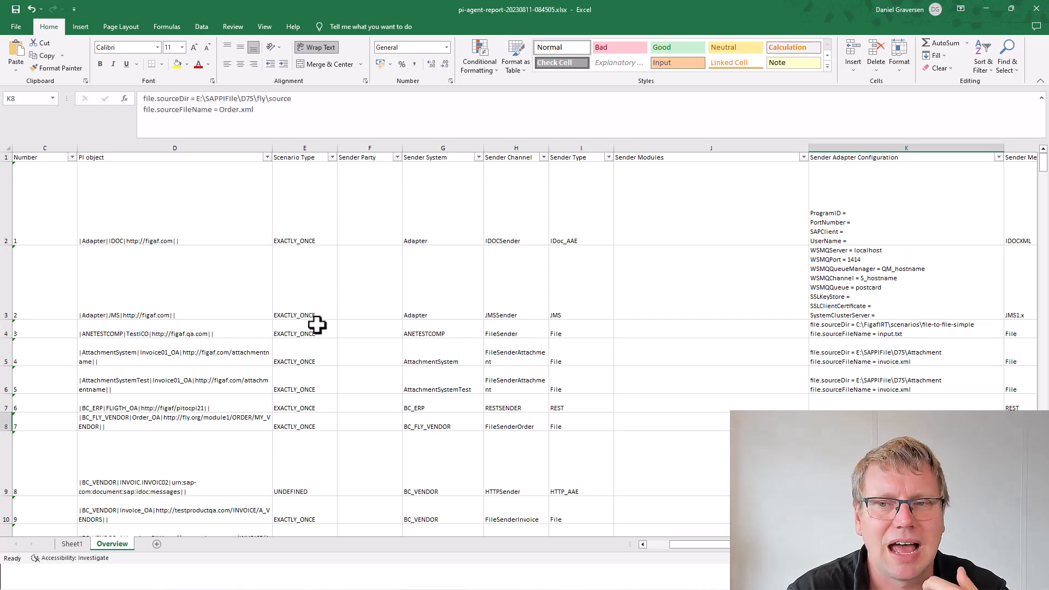
{"action": "key", "text": "Page_Down"}
{"action": "key", "text": "Page_Down"}
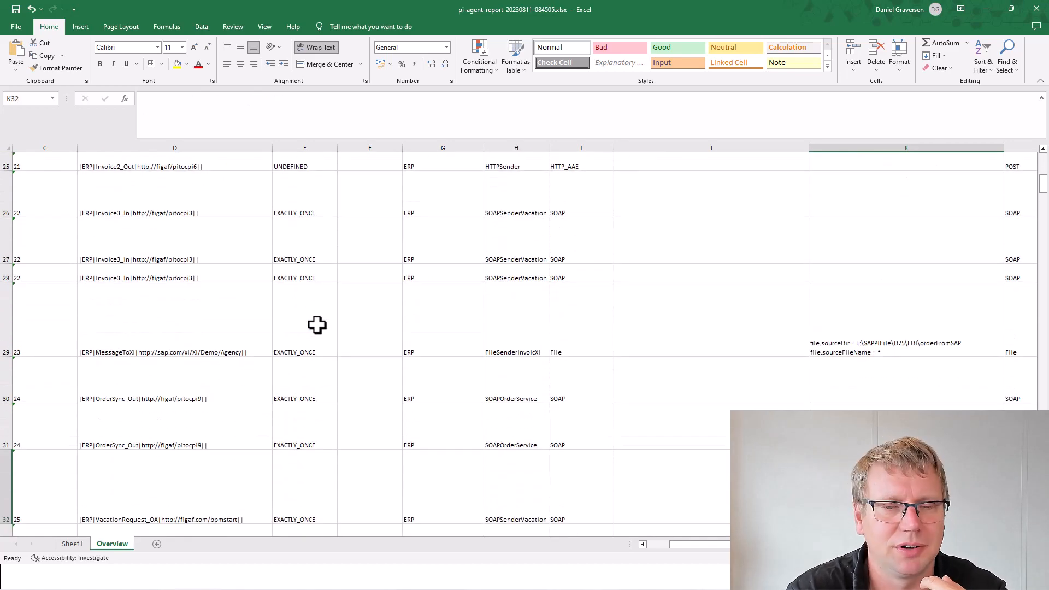
{"action": "key", "text": "Page_Down"}
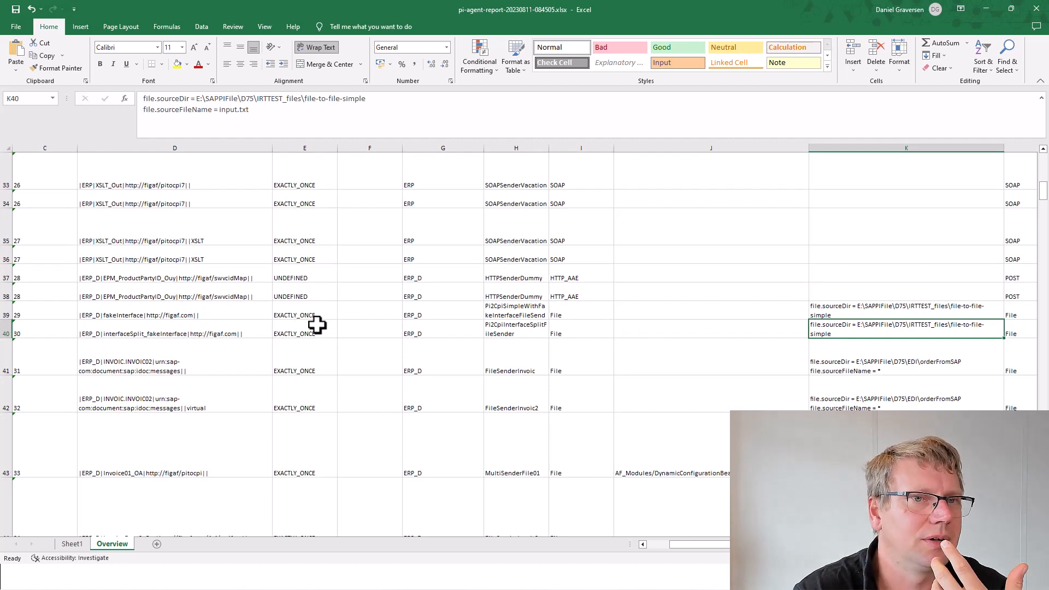
{"action": "key", "text": "Right"}
{"action": "key", "text": "Right"}
{"action": "key", "text": "Right"}
{"action": "key", "text": "Right"}
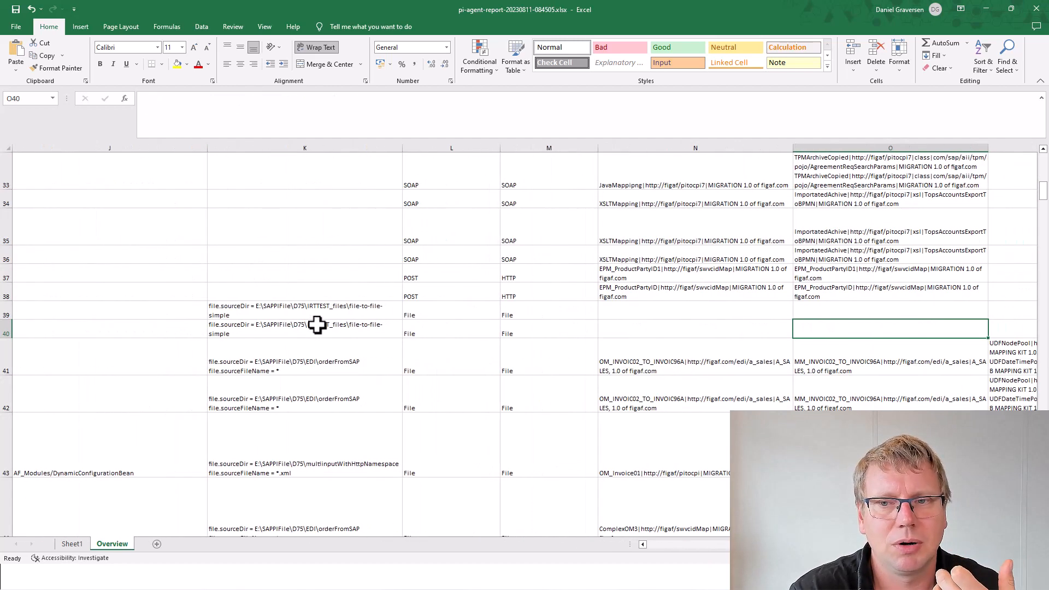
{"action": "key", "text": "Right"}
{"action": "key", "text": "Up"}
{"action": "key", "text": "Left"}
{"action": "key", "text": "Left"}
{"action": "key", "text": "Left"}
{"action": "key", "text": "Up"}
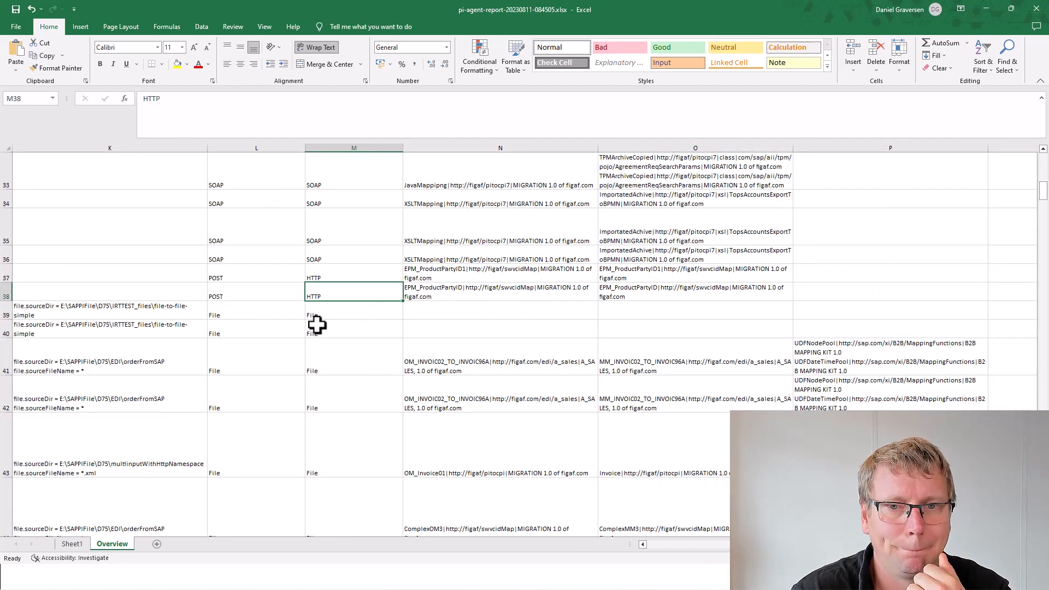
{"action": "key", "text": "Up"}
{"action": "key", "text": "Right"}
{"action": "key", "text": "Up"}
{"action": "key", "text": "Right"}
{"action": "key", "text": "Left"}
{"action": "key", "text": "Up"}
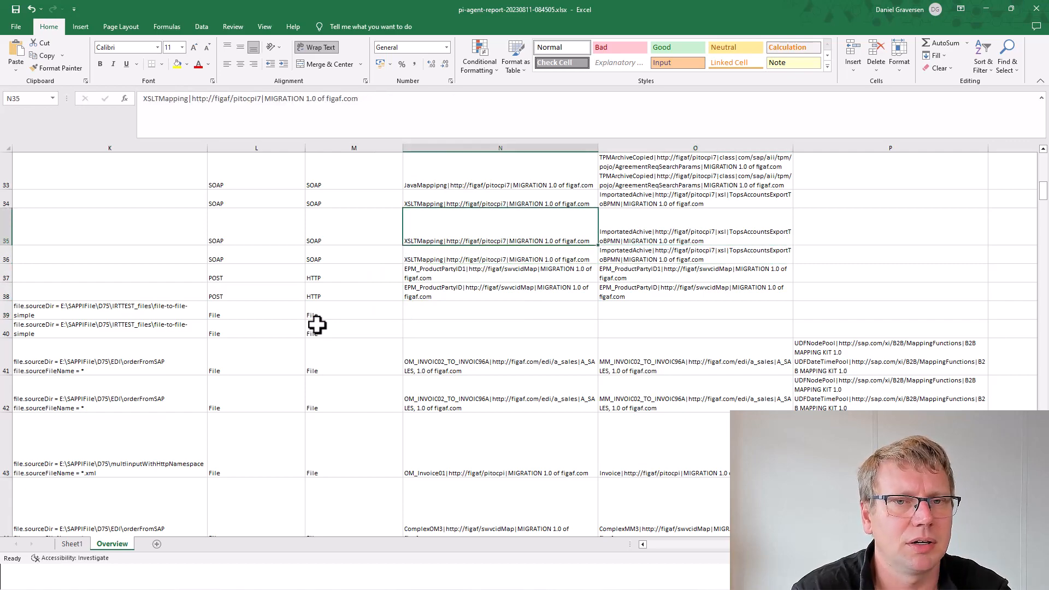
{"action": "key", "text": "Up"}
{"action": "key", "text": "Up"}
{"action": "key", "text": "Up"}
{"action": "key", "text": "Up"}
{"action": "key", "text": "Up"}
{"action": "key", "text": "Up"}
{"action": "key", "text": "Up"}
{"action": "key", "text": "Up"}
{"action": "key", "text": "Up"}
{"action": "key", "text": "Up"}
{"action": "key", "text": "Up"}
{"action": "key", "text": "Up"}
{"action": "key", "text": "Up"}
{"action": "key", "text": "Up"}
{"action": "key", "text": "Up"}
{"action": "key", "text": "Up"}
{"action": "key", "text": "Up"}
{"action": "key", "text": "Up"}
{"action": "key", "text": "Up"}
{"action": "key", "text": "Up"}
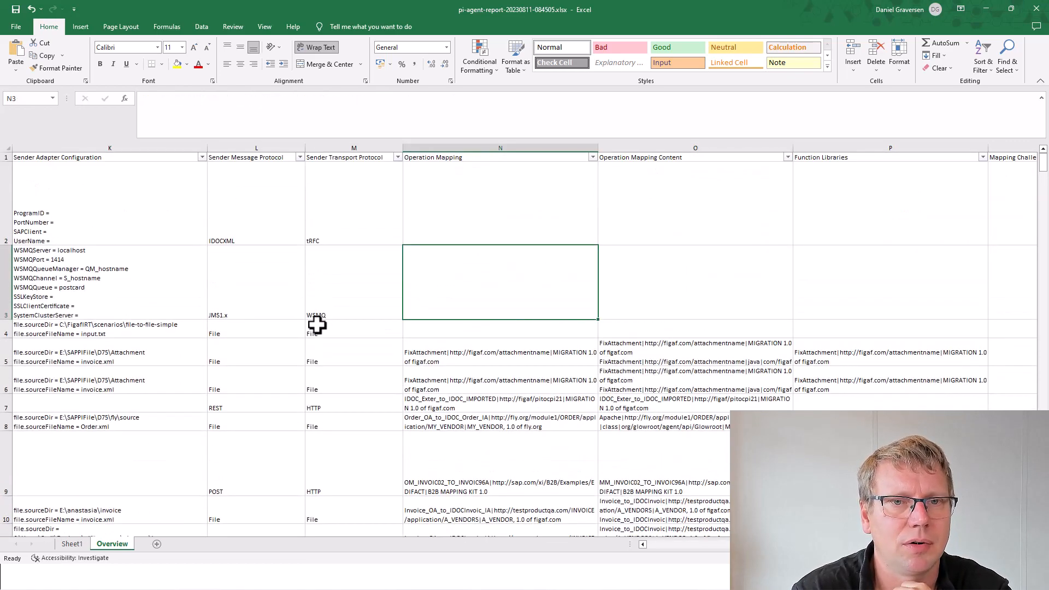
{"action": "key", "text": "Right"}
{"action": "key", "text": "Left"}
{"action": "key", "text": "Down"}
{"action": "key", "text": "Down"}
{"action": "key", "text": "Right"}
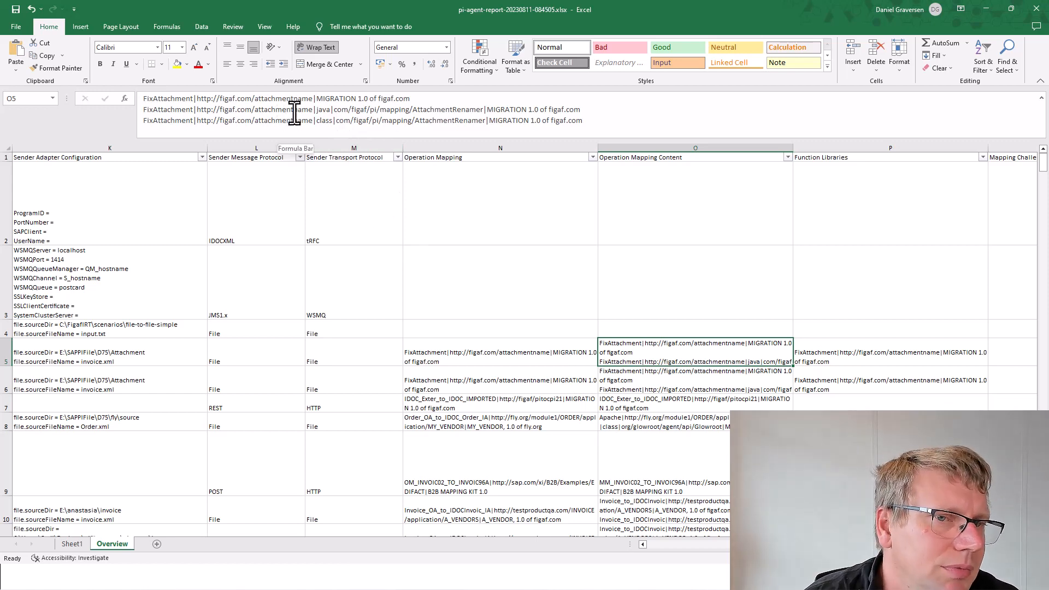
{"action": "left_click_drag", "start_coordinate": [302, 110], "coordinate": [404, 121]}
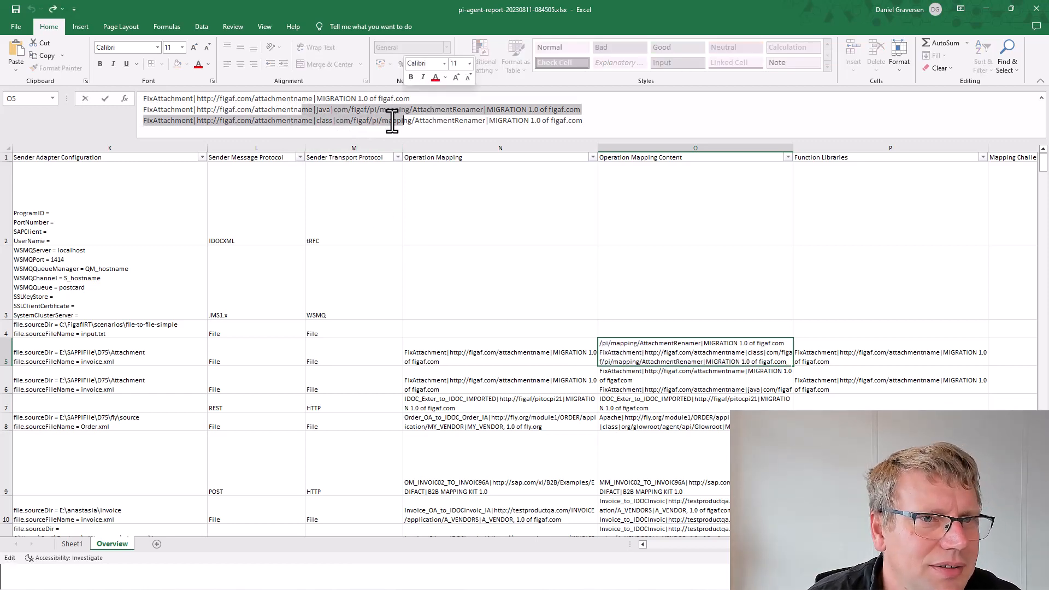
{"action": "left_click", "coordinate": [325, 100]}
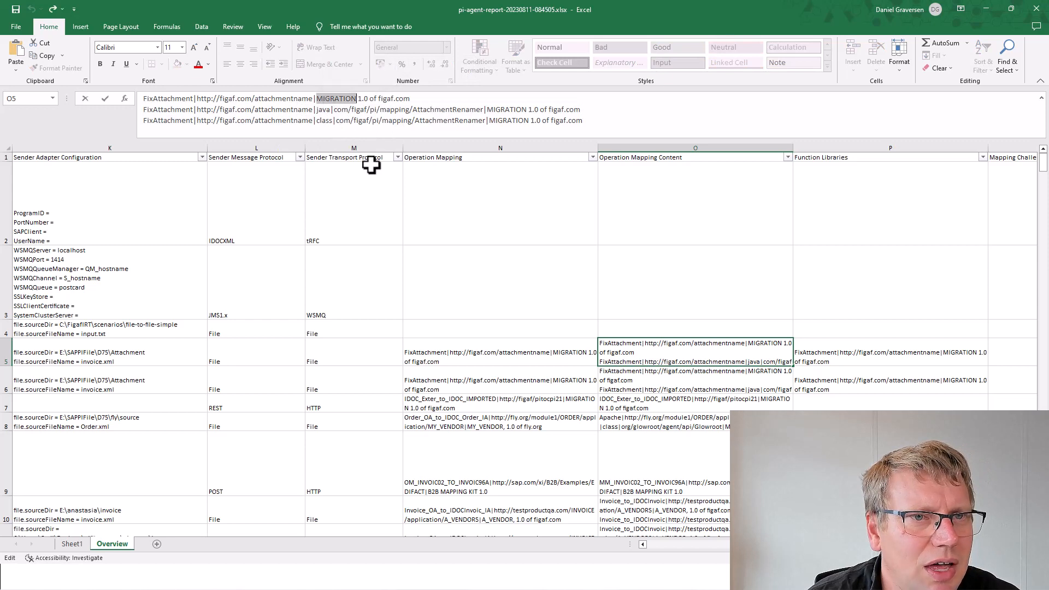
{"action": "left_click", "coordinate": [632, 384]}
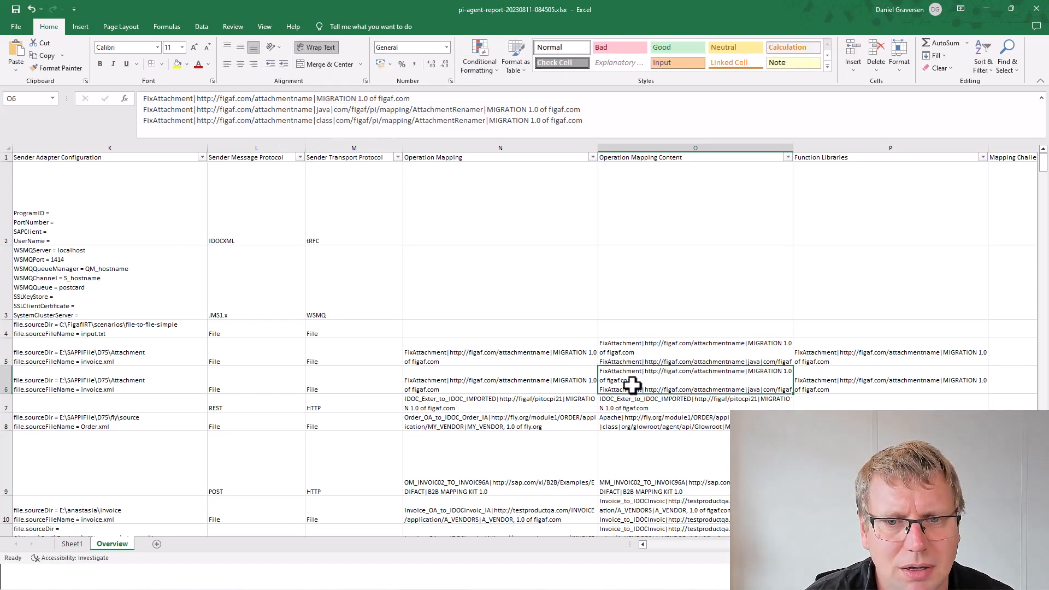
{"action": "left_click", "coordinate": [640, 425]}
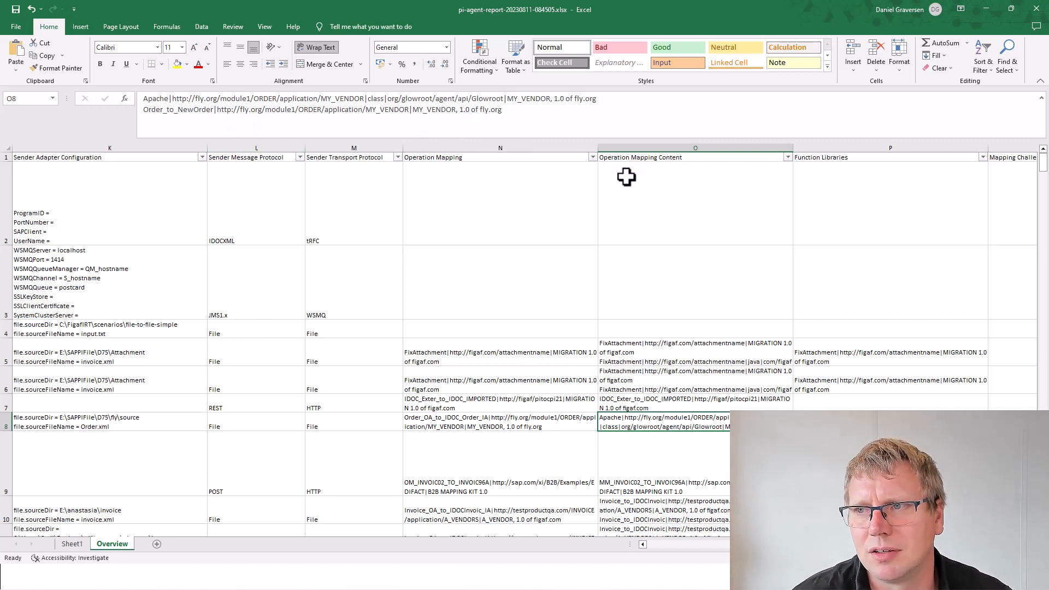
{"action": "left_click", "coordinate": [835, 386]}
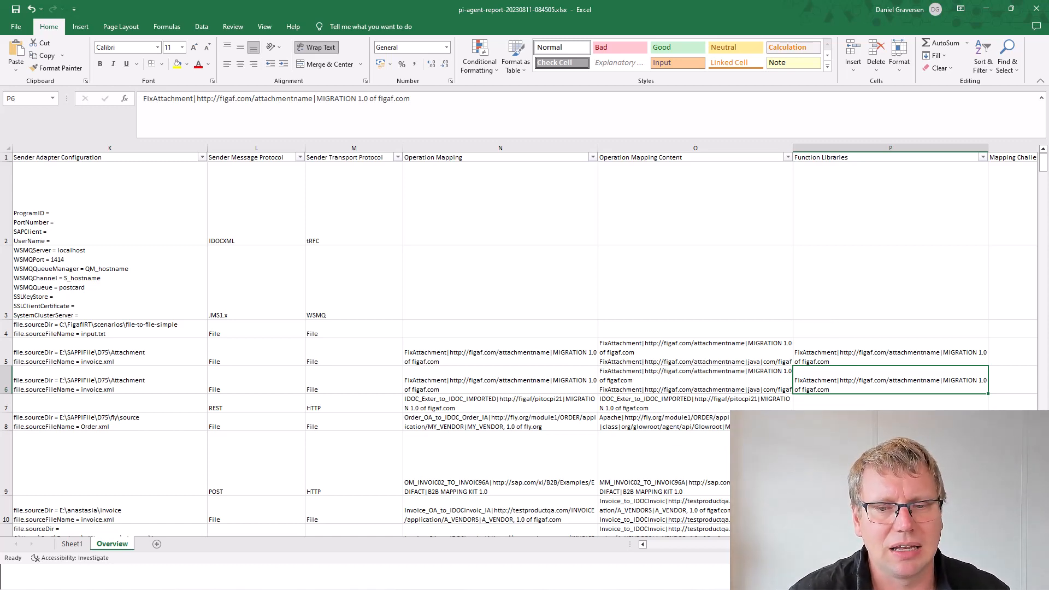
{"action": "left_click", "coordinate": [835, 461]}
{"action": "left_click", "coordinate": [730, 457]}
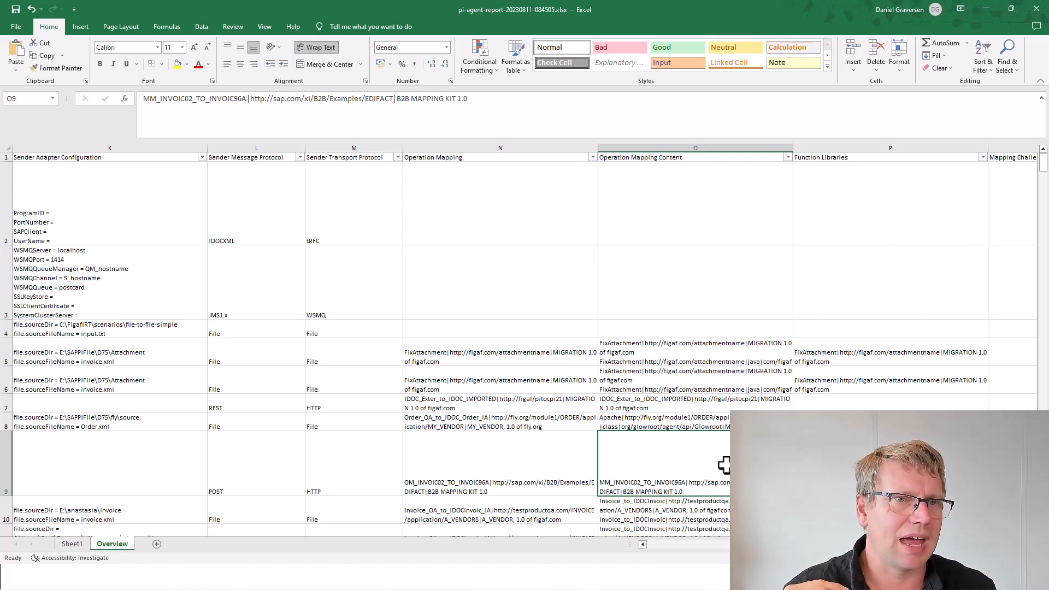
{"action": "left_click", "coordinate": [836, 464]}
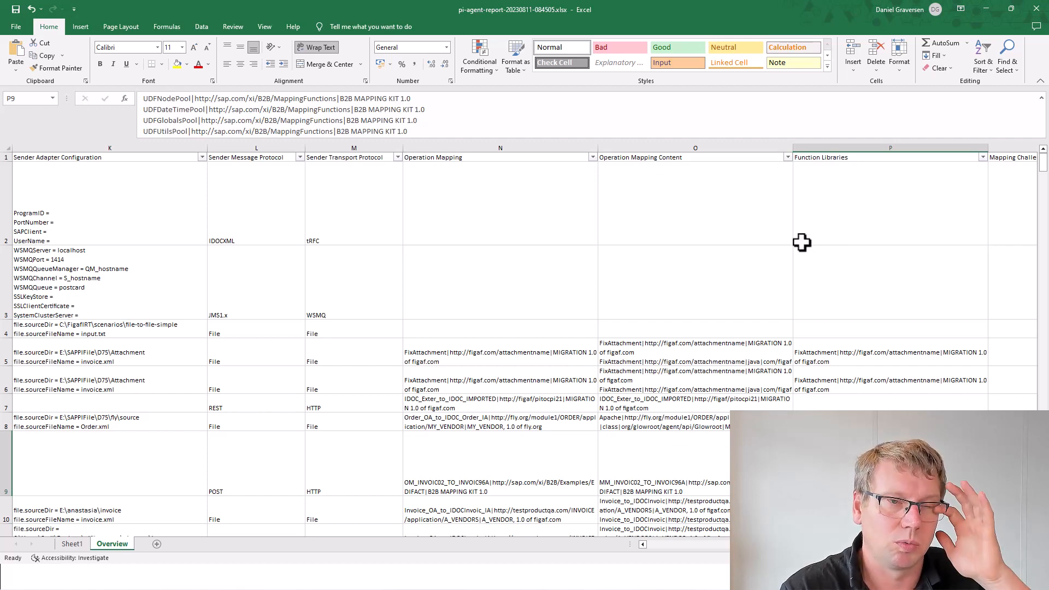
{"action": "scroll", "coordinate": [869, 374], "scroll_direction": "down", "scroll_amount": 4}
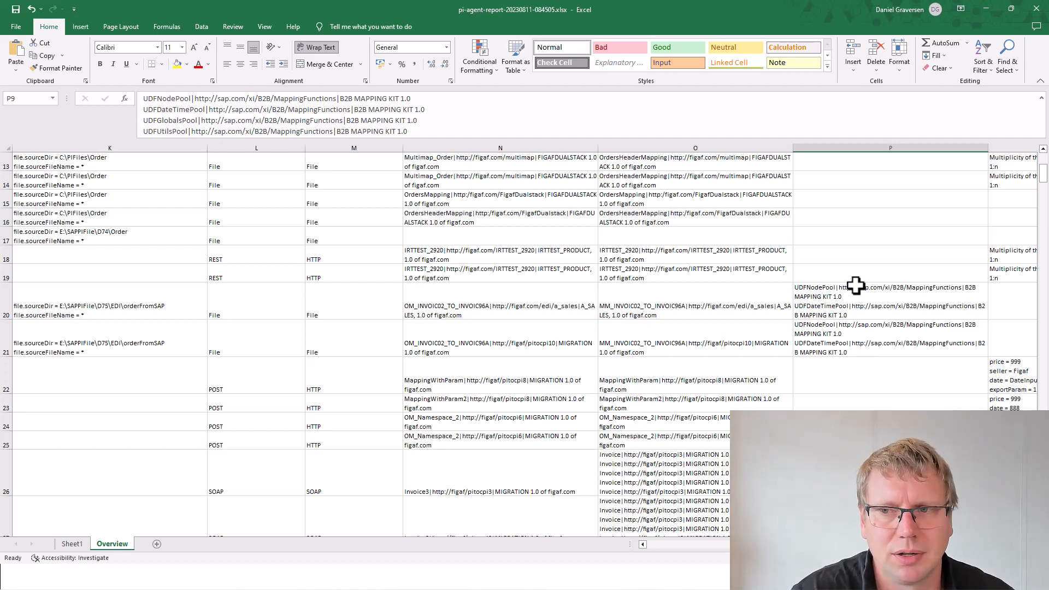
{"action": "scroll", "coordinate": [856, 285], "scroll_direction": "up", "scroll_amount": 4}
Step: Read down the mapping challenges in column Q, from row 22 to the RFC lookup in row 75
{"action": "left_click", "coordinate": [866, 274]}
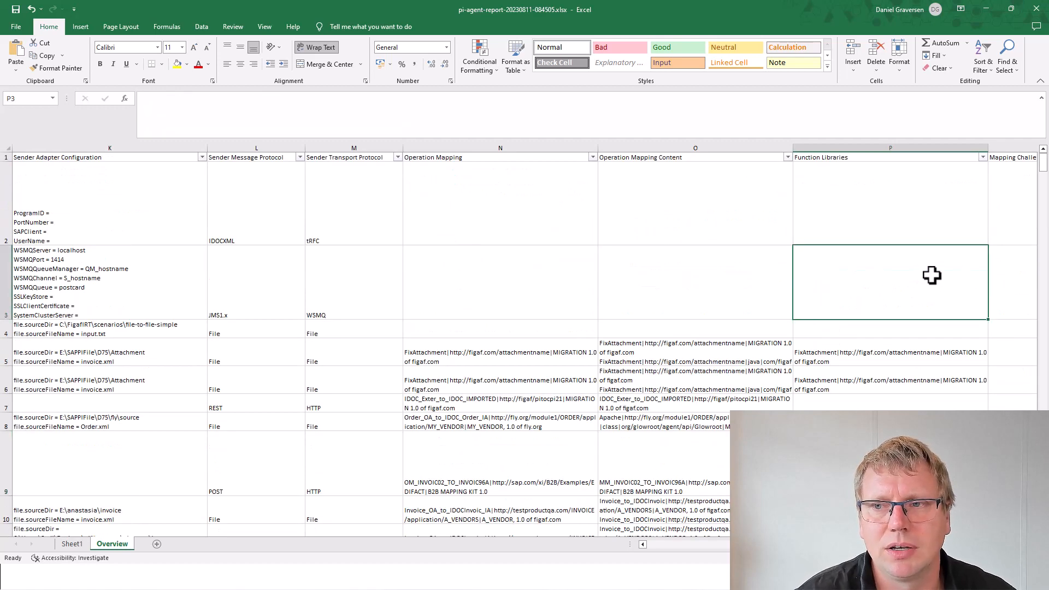
{"action": "key", "text": "Down"}
{"action": "key", "text": "Down"}
{"action": "key", "text": "Down"}
{"action": "key", "text": "Down"}
{"action": "key", "text": "Down"}
{"action": "key", "text": "Down"}
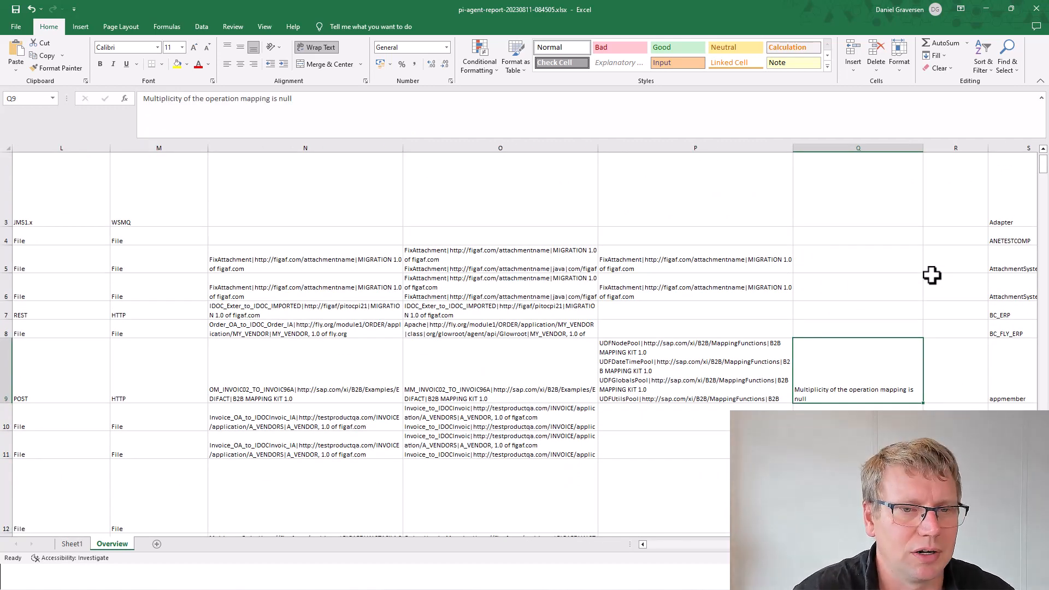
{"action": "scroll", "coordinate": [872, 373], "scroll_direction": "down", "scroll_amount": 3}
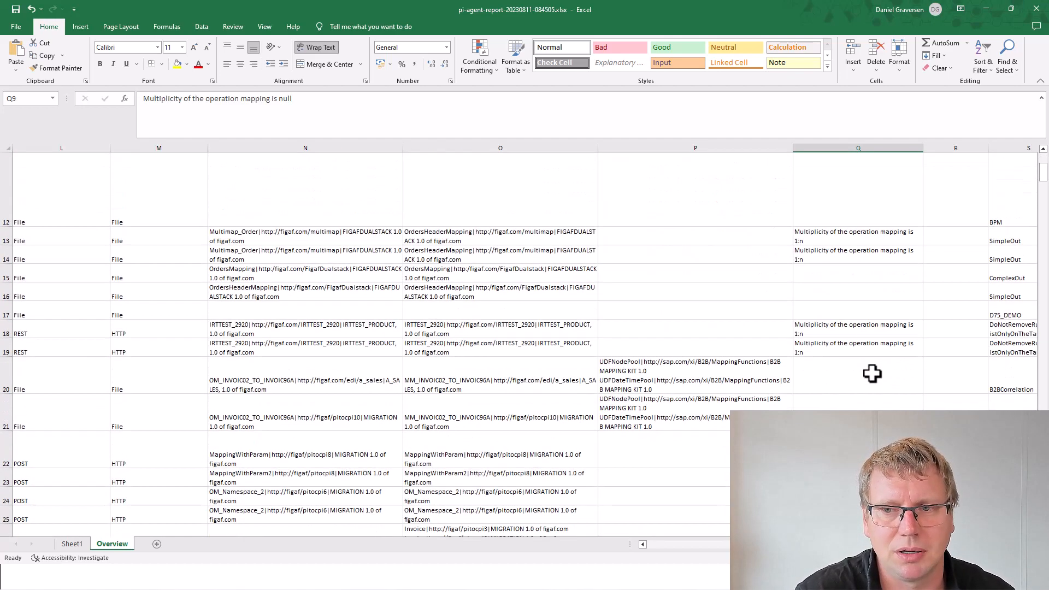
{"action": "scroll", "coordinate": [829, 334], "scroll_direction": "down", "scroll_amount": 2}
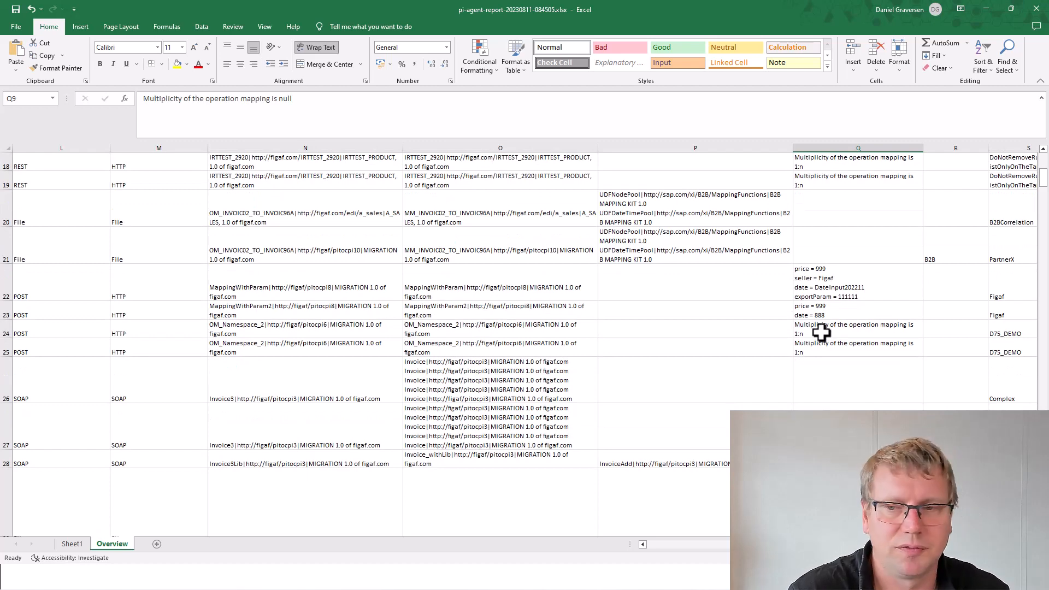
{"action": "left_click", "coordinate": [851, 291]}
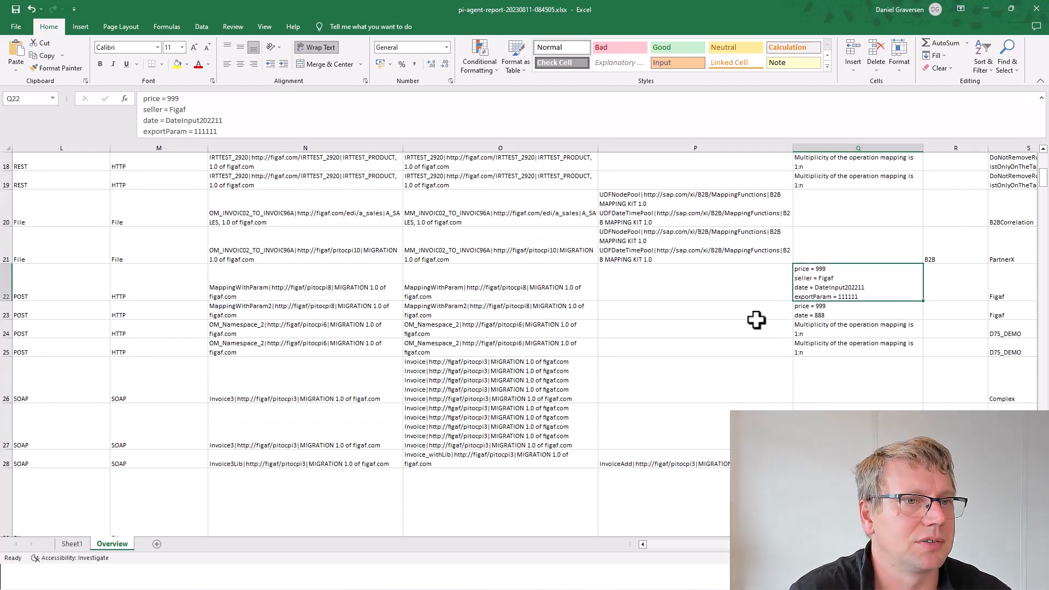
{"action": "left_click", "coordinate": [822, 314]}
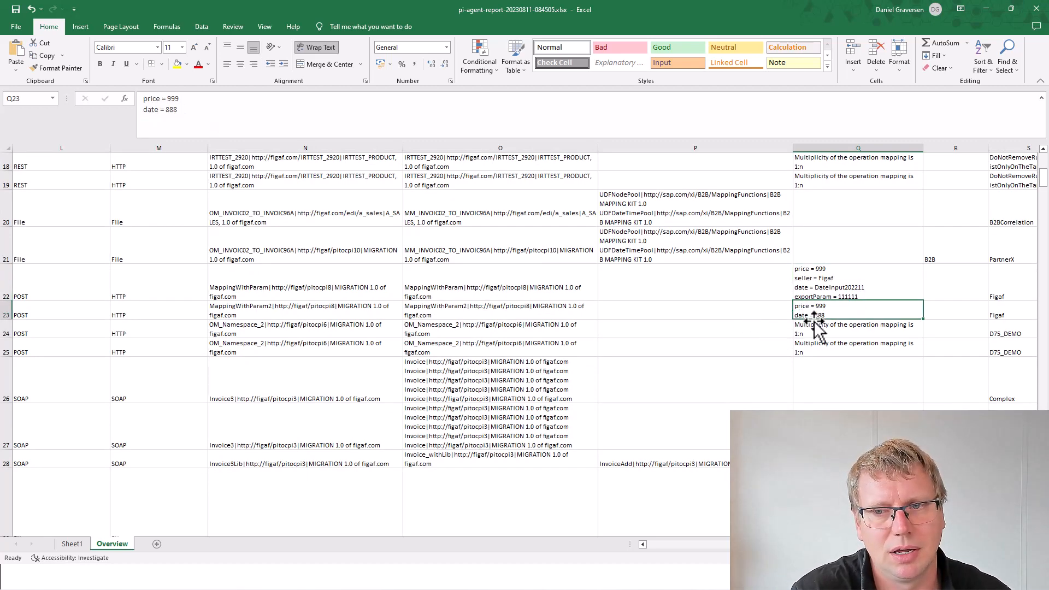
{"action": "left_click", "coordinate": [826, 329]}
{"action": "scroll", "coordinate": [831, 344], "scroll_direction": "down", "scroll_amount": 7}
{"action": "scroll", "coordinate": [832, 380], "scroll_direction": "down", "scroll_amount": 5}
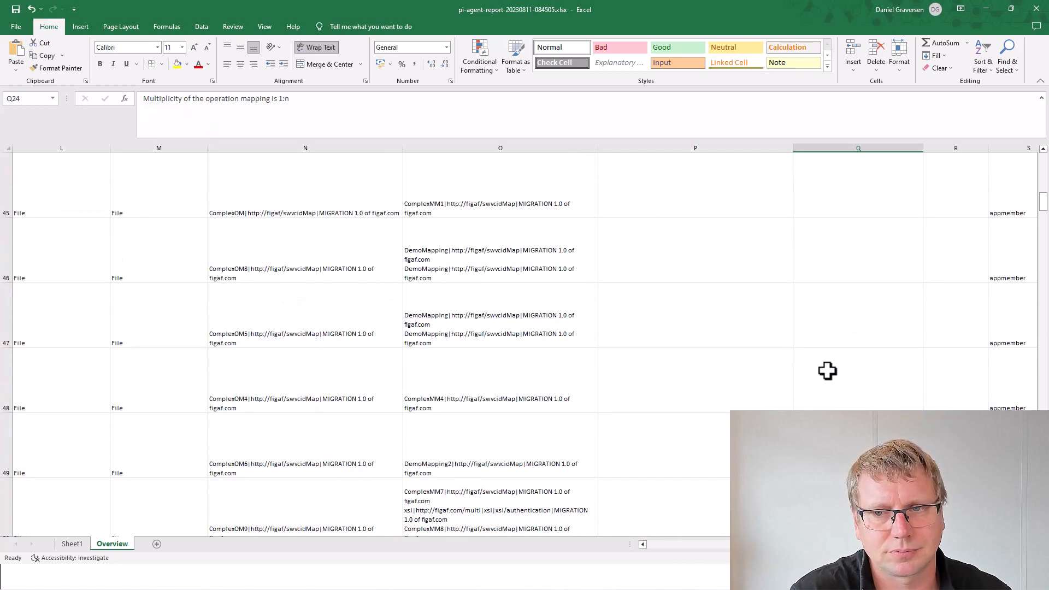
{"action": "left_click", "coordinate": [824, 336]}
{"action": "scroll", "coordinate": [842, 371], "scroll_direction": "down", "scroll_amount": 1}
{"action": "scroll", "coordinate": [851, 375], "scroll_direction": "down", "scroll_amount": 5}
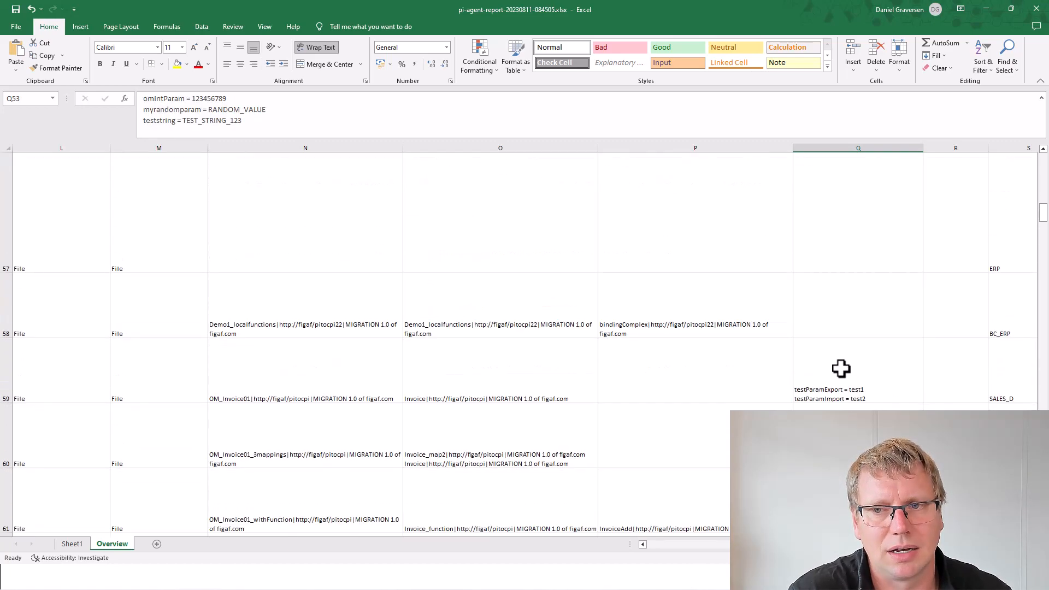
{"action": "scroll", "coordinate": [841, 369], "scroll_direction": "down", "scroll_amount": 2}
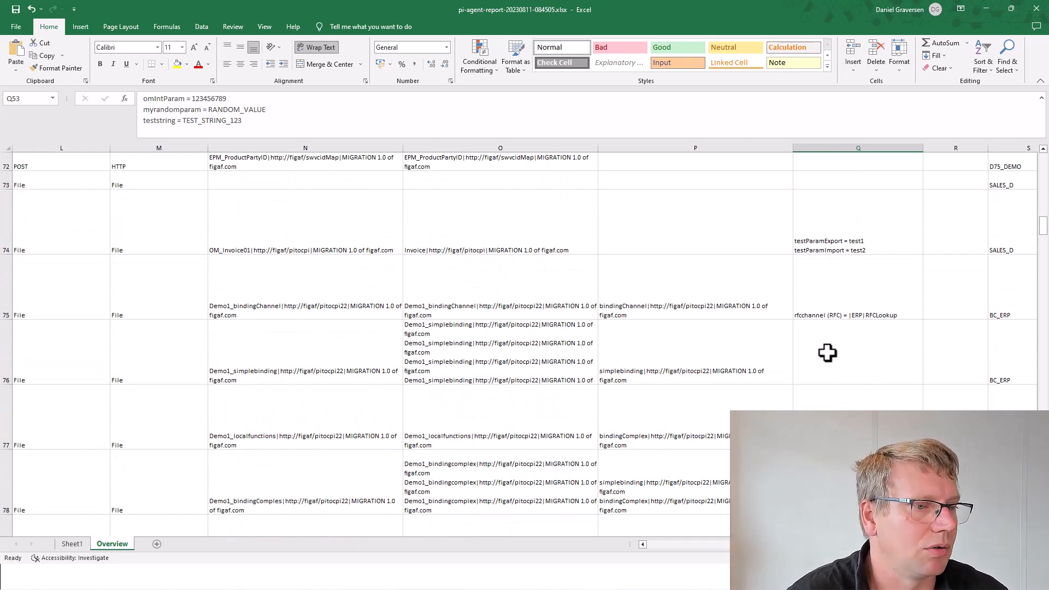
{"action": "left_click", "coordinate": [850, 309]}
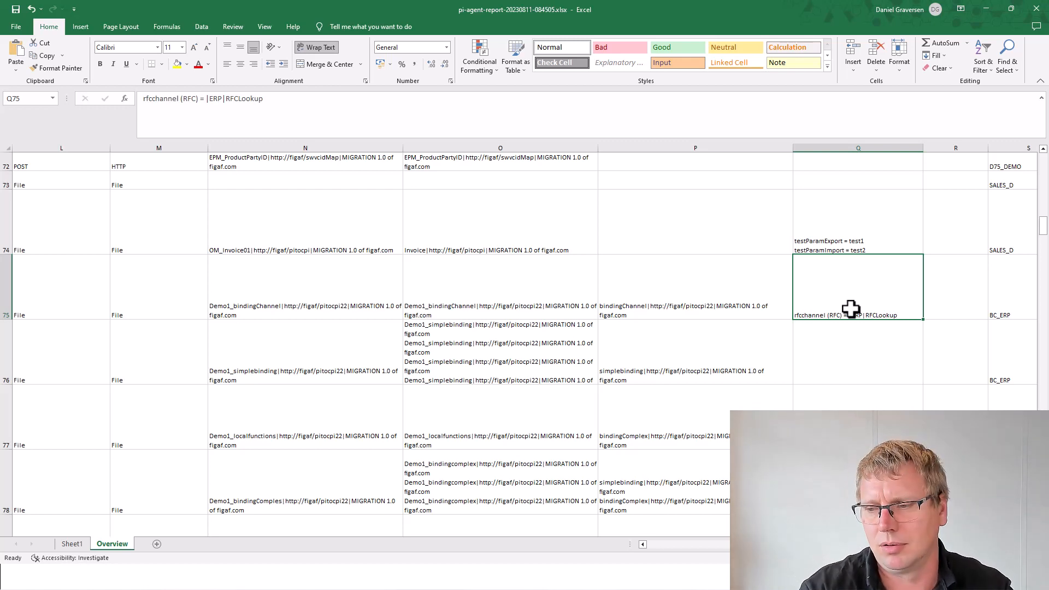
Step: Check row 75's receiver type, system, protocol and PI test count, then return to the column header
{"action": "key", "text": "Right"}
{"action": "key", "text": "Right"}
{"action": "key", "text": "Right"}
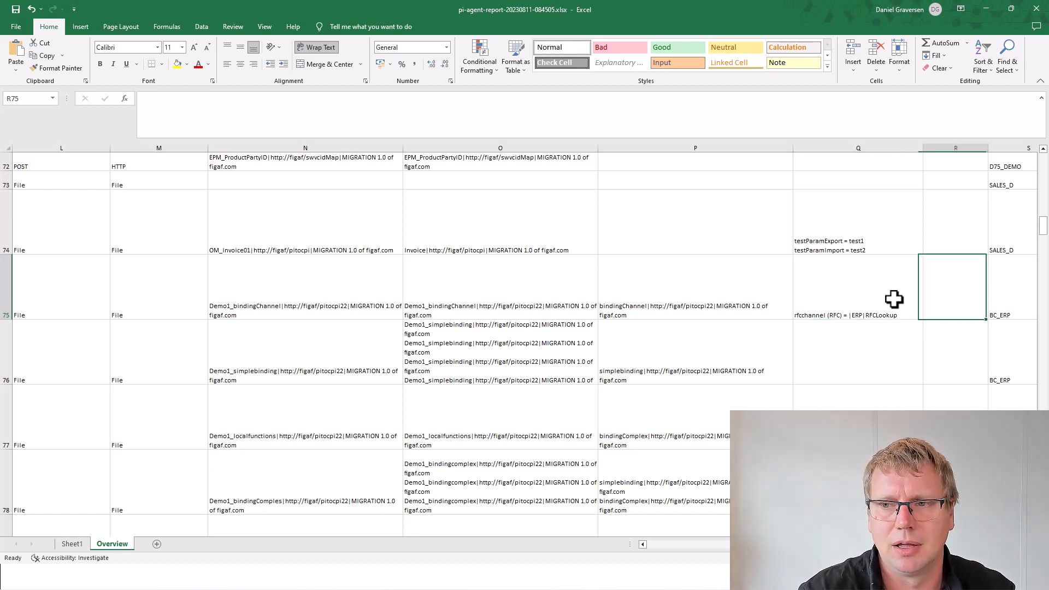
{"action": "key", "text": "Right"}
{"action": "key", "text": "Right"}
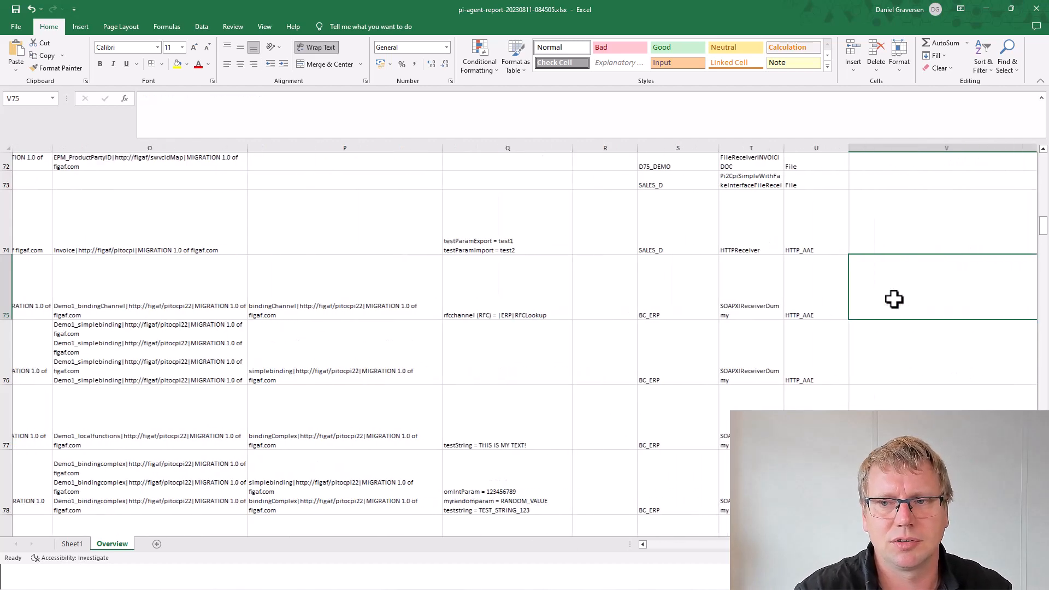
{"action": "key", "text": "Left"}
{"action": "key", "text": "Left"}
{"action": "key", "text": "Left"}
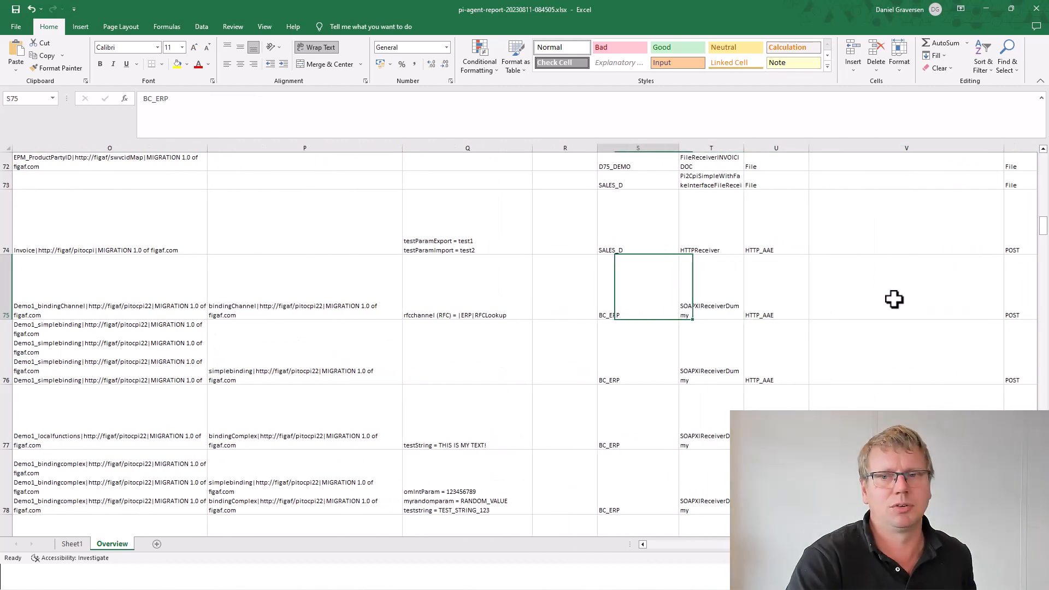
{"action": "key", "text": "Right"}
{"action": "key", "text": "Right"}
{"action": "key", "text": "Right"}
{"action": "key", "text": "Right"}
{"action": "key", "text": "Right"}
{"action": "key", "text": "Right"}
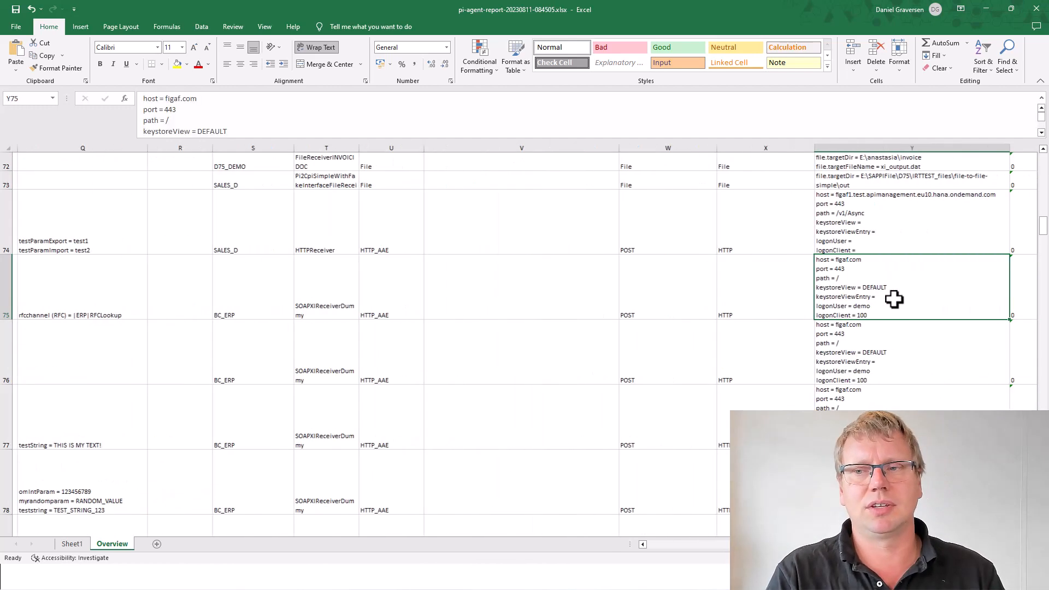
{"action": "key", "text": "Right"}
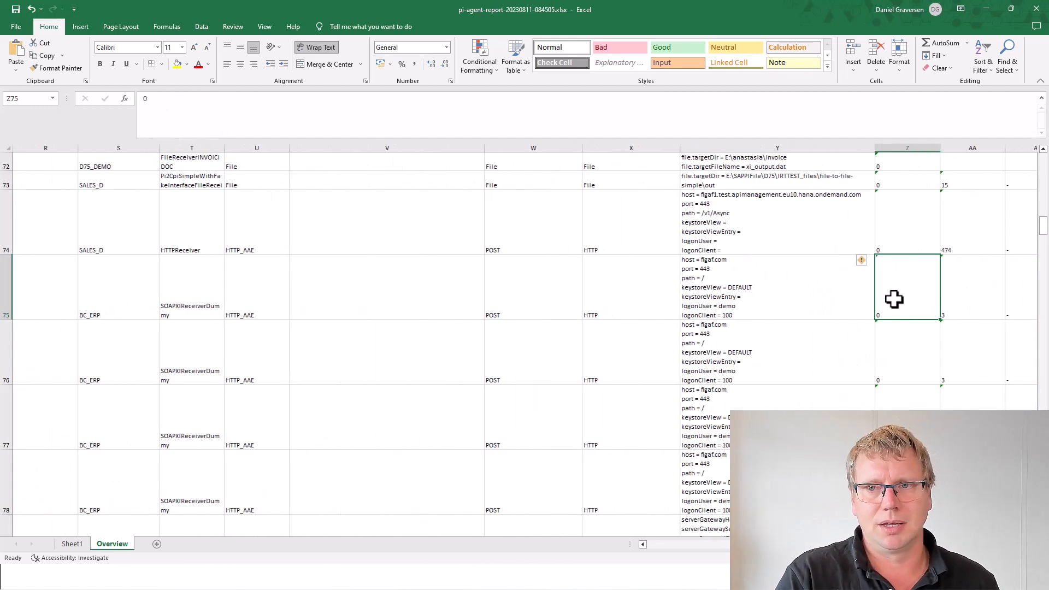
{"action": "key", "text": "Left"}
{"action": "key", "text": "Right"}
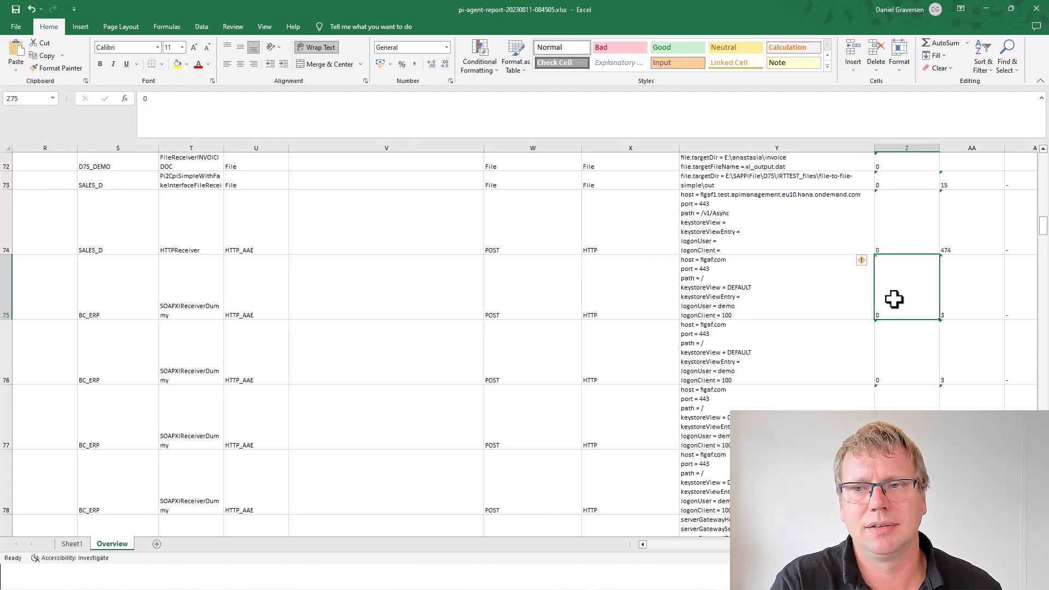
{"action": "key", "text": "ctrl+Up"}
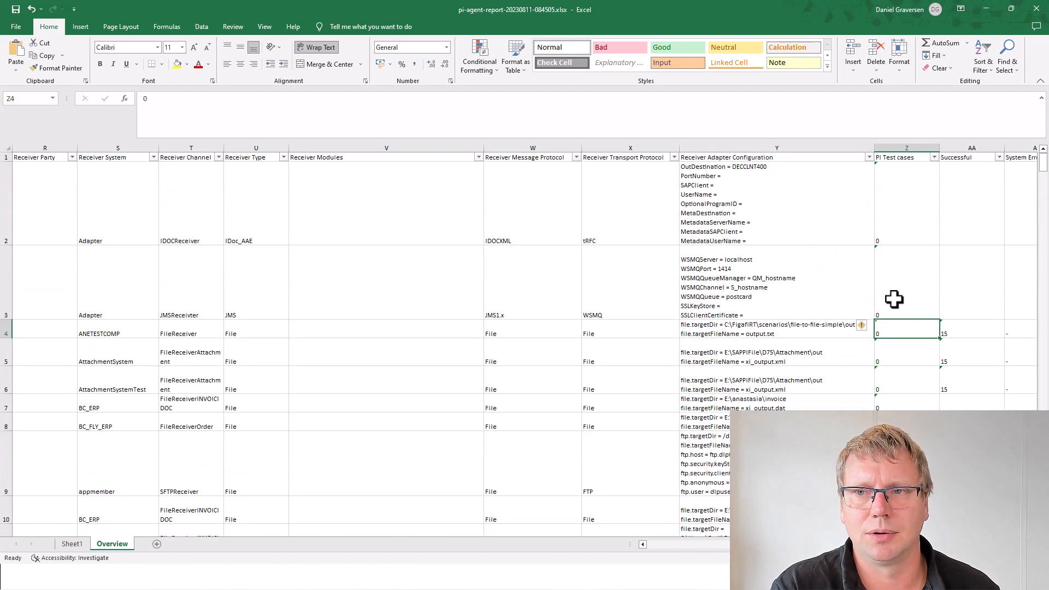
Step: Check row 4's delivery status columns, from Successful to Copied
{"action": "key", "text": "Up"}
{"action": "key", "text": "Down"}
{"action": "key", "text": "Down"}
{"action": "key", "text": "Down"}
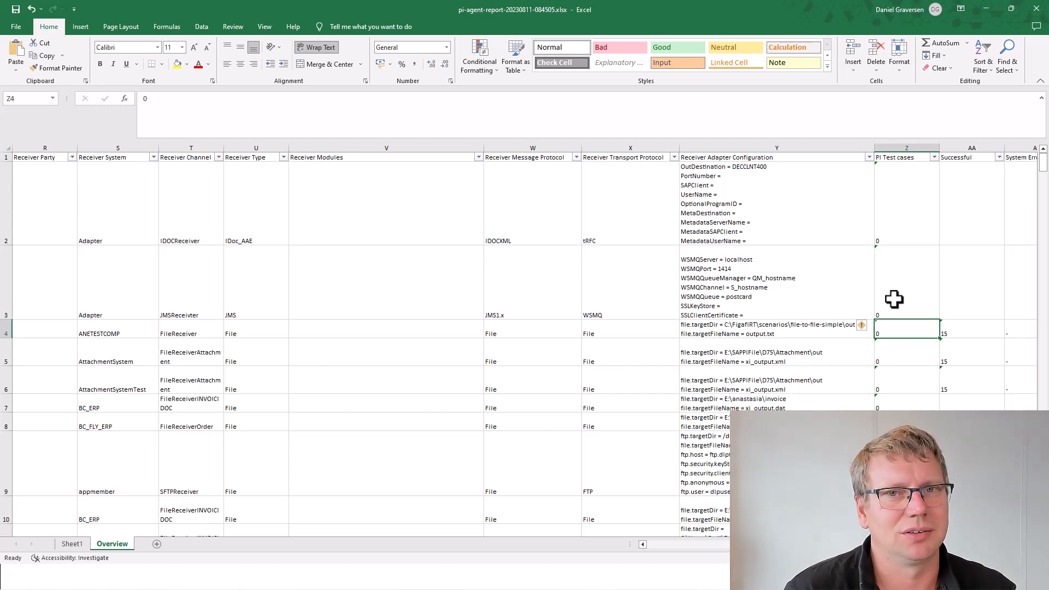
{"action": "key", "text": "Right"}
{"action": "key", "text": "Right"}
{"action": "key", "text": "Right"}
{"action": "key", "text": "Right"}
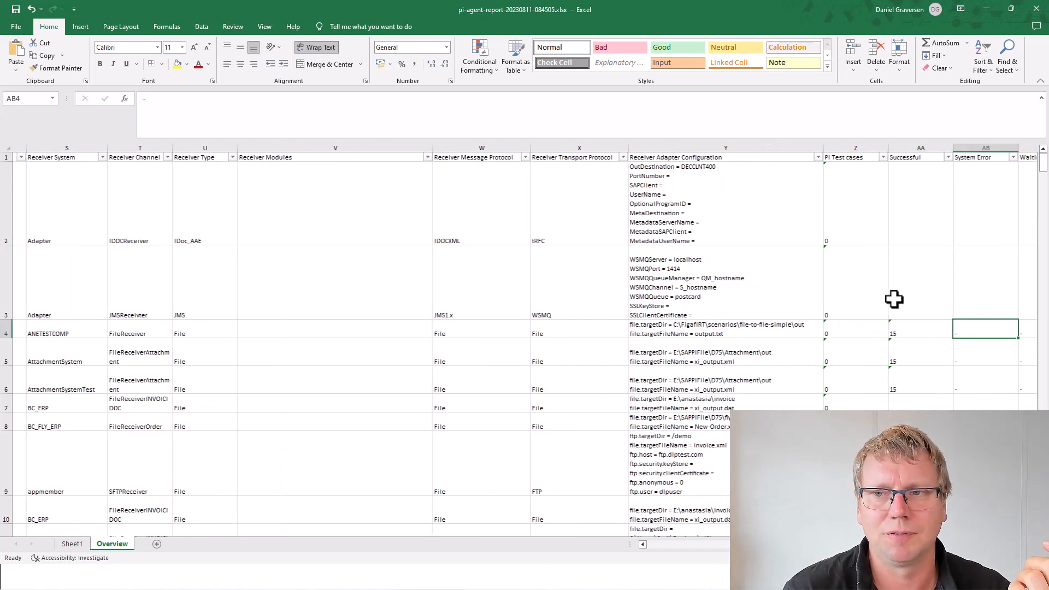
{"action": "key", "text": "Right"}
{"action": "key", "text": "Right"}
{"action": "key", "text": "Right"}
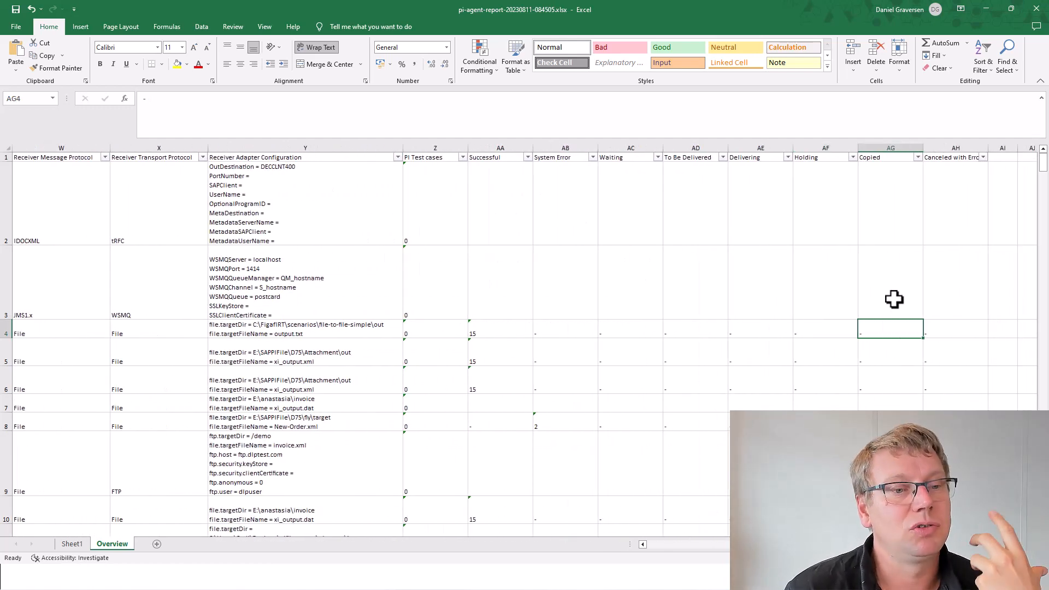
{"action": "key", "text": "Left"}
{"action": "key", "text": "Left"}
{"action": "key", "text": "Left"}
{"action": "key", "text": "Left"}
{"action": "key", "text": "Left"}
{"action": "key", "text": "Left"}
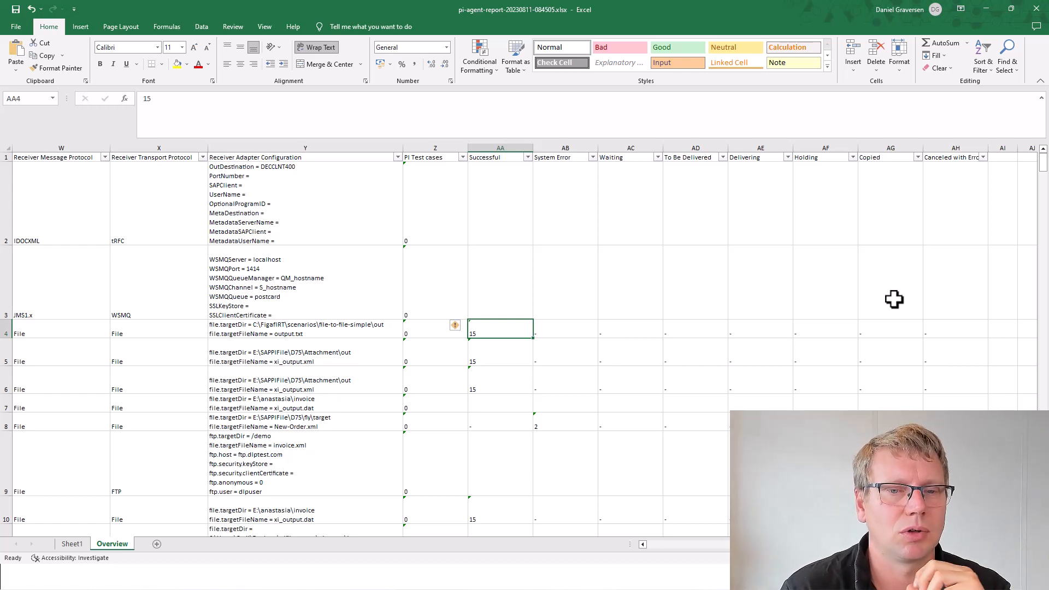
Step: Compare success and System Error counts around row 8, then scan row 6's status columns
{"action": "key", "text": "Down"}
{"action": "key", "text": "Down"}
{"action": "key", "text": "Down"}
{"action": "key", "text": "Right"}
{"action": "key", "text": "Up"}
{"action": "key", "text": "Down"}
{"action": "key", "text": "Down"}
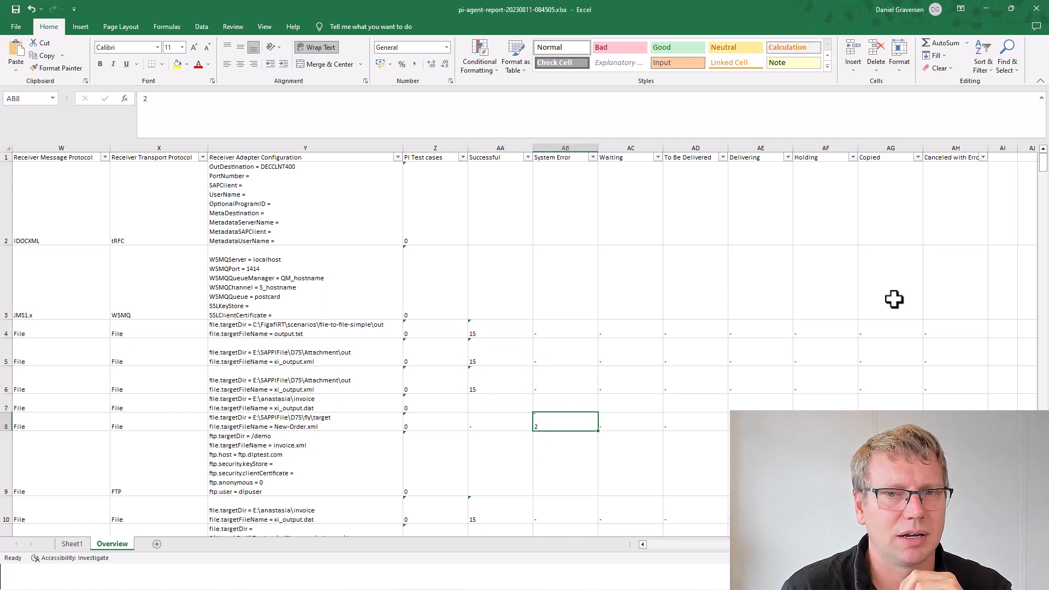
{"action": "key", "text": "Down"}
{"action": "key", "text": "Up"}
{"action": "key", "text": "Up"}
{"action": "key", "text": "Left"}
{"action": "key", "text": "Down"}
{"action": "key", "text": "Down"}
{"action": "key", "text": "Right"}
{"action": "key", "text": "Up"}
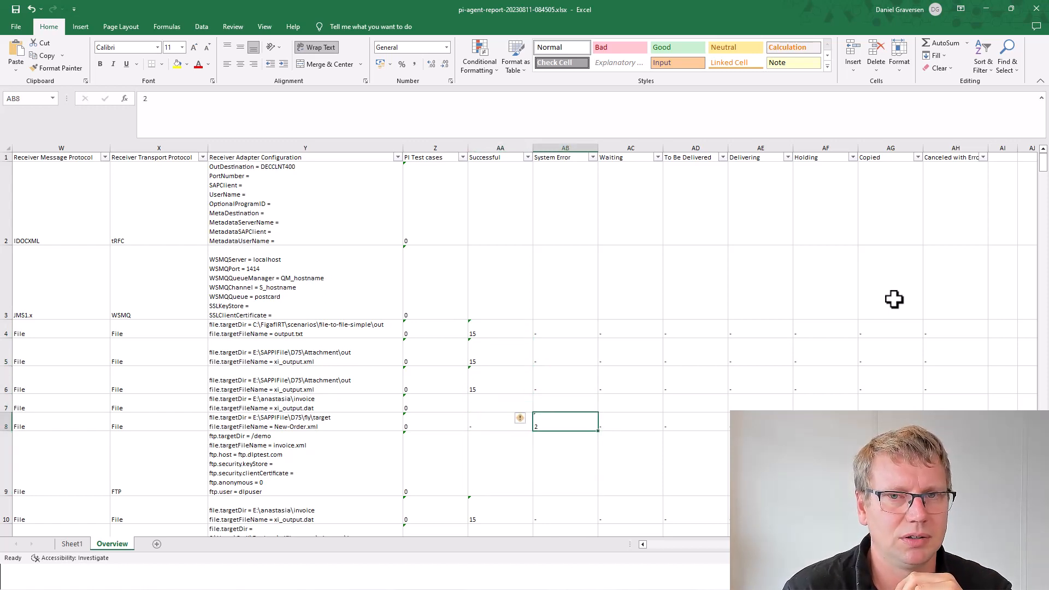
{"action": "key", "text": "Up"}
{"action": "key", "text": "Up"}
{"action": "key", "text": "Right"}
{"action": "key", "text": "Right"}
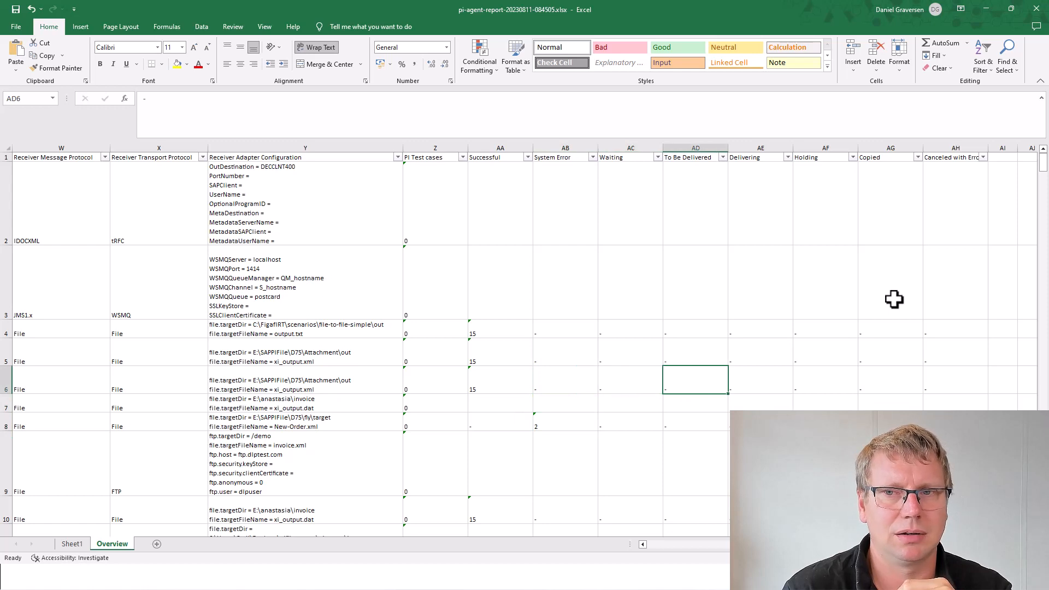
{"action": "key", "text": "Right"}
{"action": "key", "text": "Right"}
{"action": "key", "text": "Right"}
{"action": "key", "text": "Right"}
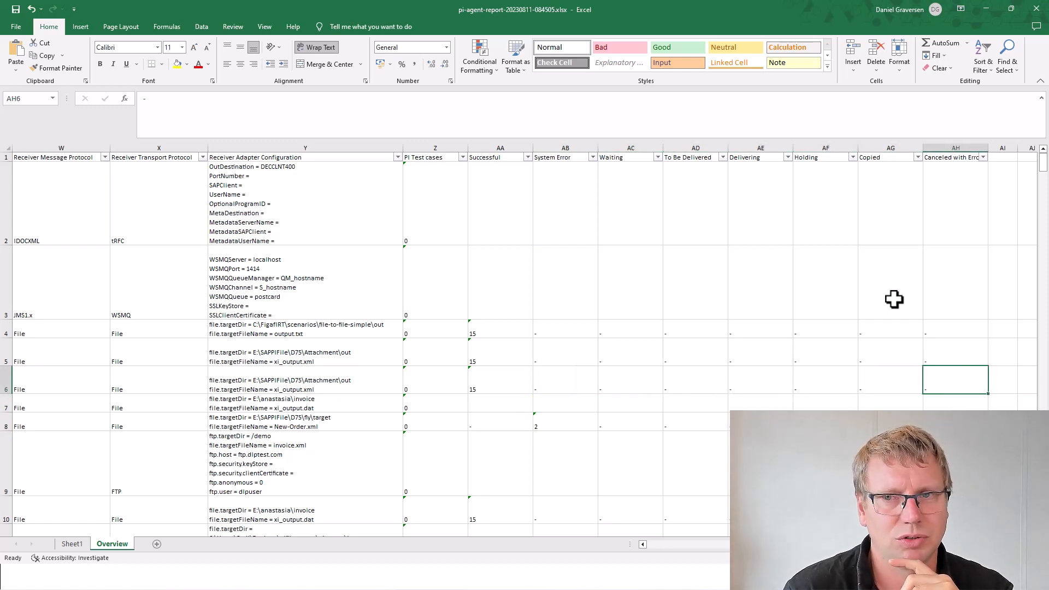
{"action": "key", "text": "Left"}
{"action": "key", "text": "Left"}
{"action": "key", "text": "Left"}
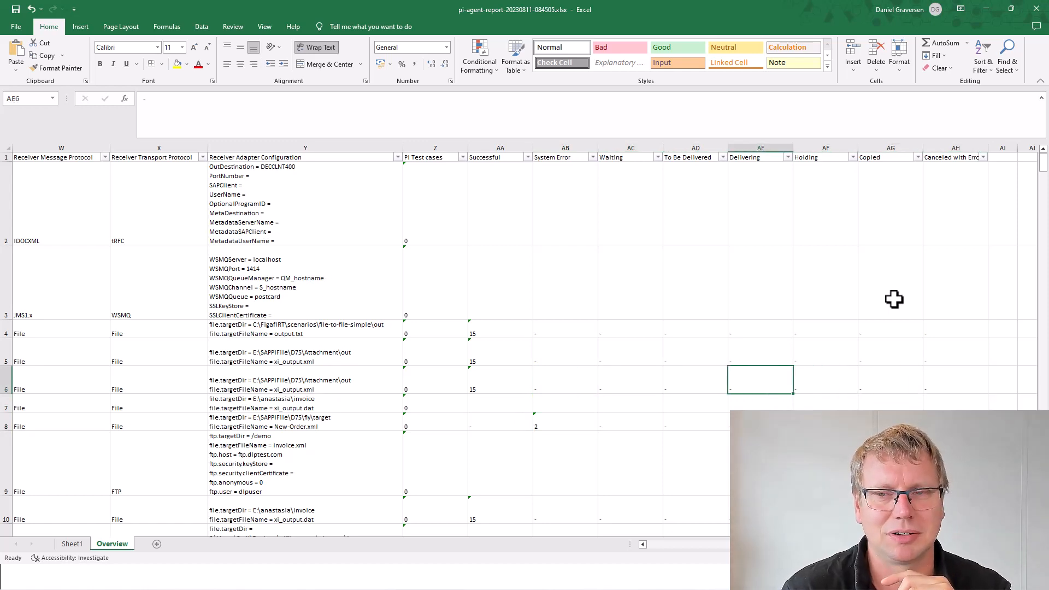
Step: Go down the Delivering and Holding columns to row 30, then return to the slideshow
{"action": "key", "text": "Down"}
{"action": "key", "text": "Down"}
{"action": "key", "text": "Down"}
{"action": "key", "text": "Down"}
{"action": "key", "text": "Down"}
{"action": "key", "text": "Down"}
{"action": "key", "text": "Down"}
{"action": "key", "text": "Down"}
{"action": "key", "text": "Down"}
{"action": "key", "text": "Down"}
{"action": "key", "text": "Down"}
{"action": "key", "text": "Down"}
{"action": "key", "text": "Down"}
{"action": "key", "text": "Down"}
{"action": "key", "text": "Down"}
{"action": "key", "text": "Down"}
{"action": "key", "text": "Down"}
{"action": "key", "text": "Down"}
{"action": "key", "text": "Down"}
{"action": "key", "text": "Down"}
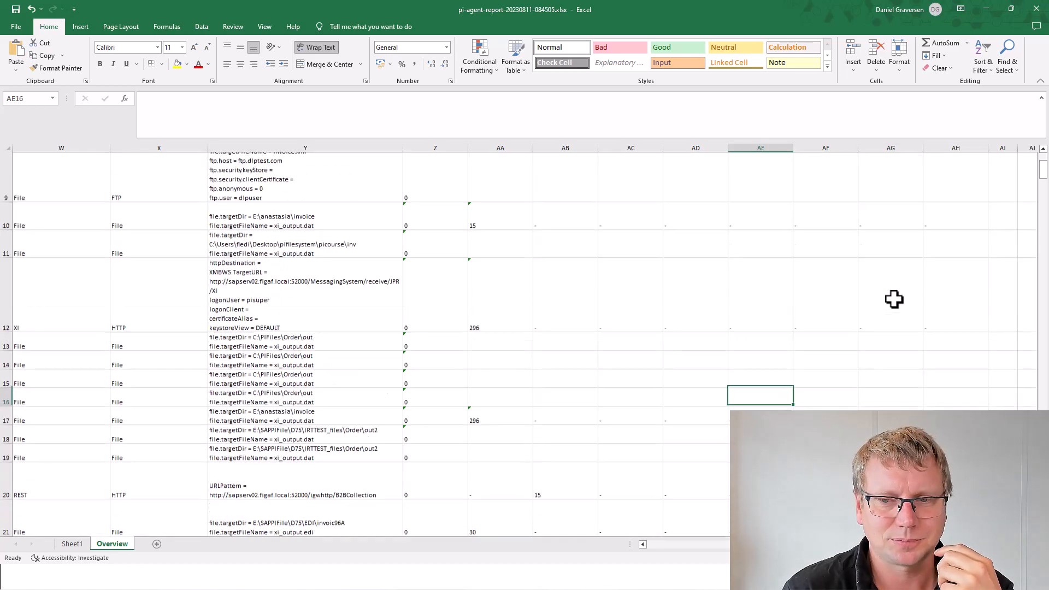
{"action": "key", "text": "Down"}
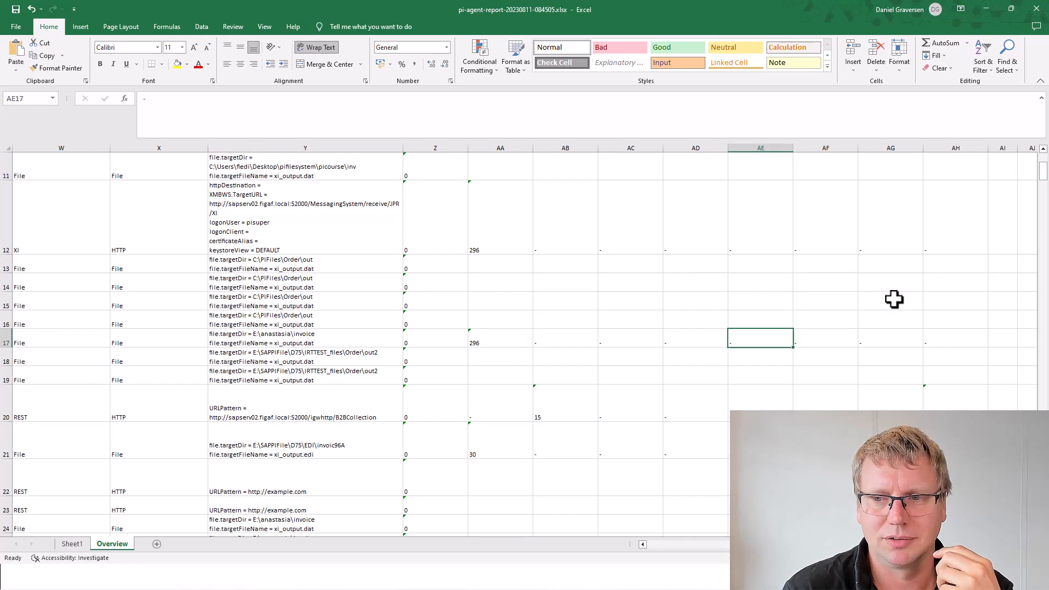
{"action": "key", "text": "Right"}
{"action": "key", "text": "Up"}
{"action": "key", "text": "Up"}
{"action": "key", "text": "Up"}
{"action": "key", "text": "Up"}
{"action": "key", "text": "Up"}
{"action": "key", "text": "Up"}
{"action": "key", "text": "Up"}
{"action": "key", "text": "Up"}
{"action": "key", "text": "Up"}
{"action": "key", "text": "Up"}
{"action": "key", "text": "Up"}
{"action": "key", "text": "Up"}
{"action": "key", "text": "Up"}
{"action": "key", "text": "Up"}
{"action": "key", "text": "Up"}
{"action": "key", "text": "Up"}
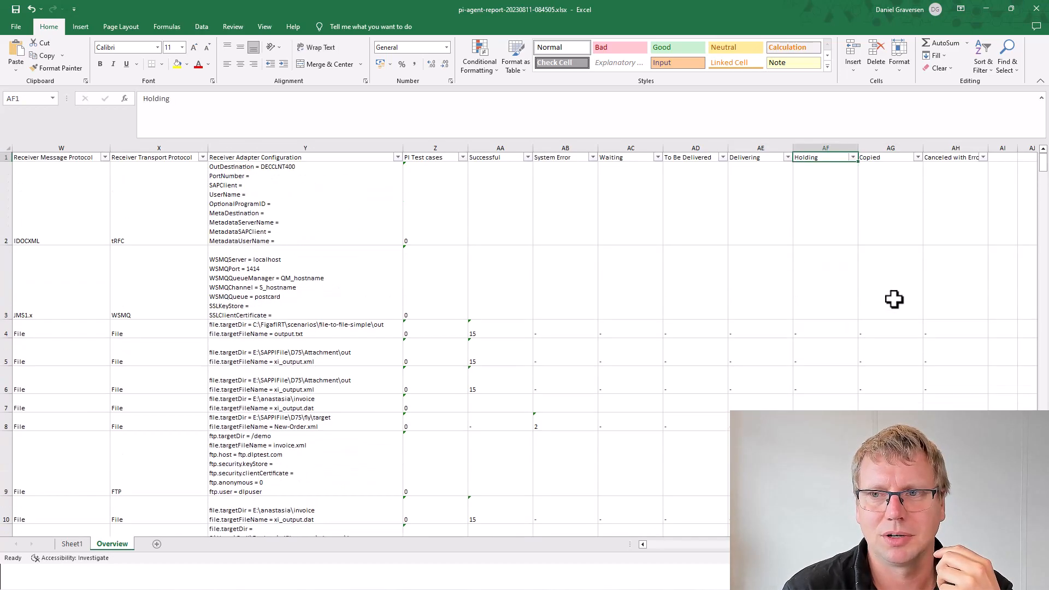
{"action": "key", "text": "Down"}
{"action": "key", "text": "Down"}
{"action": "key", "text": "Down"}
{"action": "key", "text": "Down"}
{"action": "key", "text": "Down"}
{"action": "key", "text": "Down"}
{"action": "key", "text": "Down"}
{"action": "key", "text": "Down"}
{"action": "key", "text": "Down"}
{"action": "key", "text": "Down"}
{"action": "key", "text": "Down"}
{"action": "key", "text": "Down"}
{"action": "key", "text": "Down"}
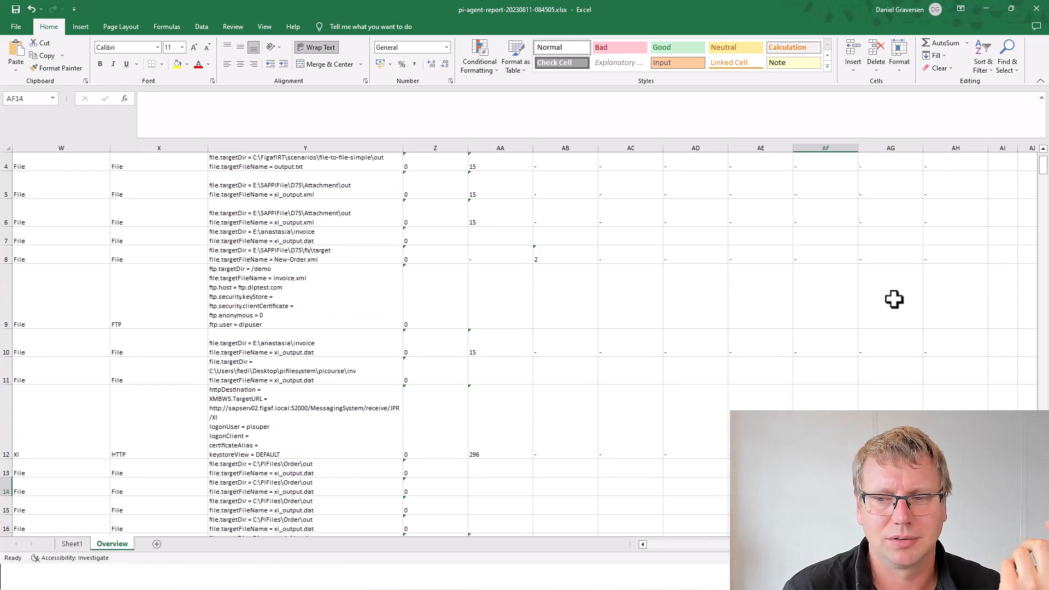
{"action": "key", "text": "Down"}
{"action": "key", "text": "Down"}
{"action": "key", "text": "Down"}
{"action": "key", "text": "Down"}
{"action": "key", "text": "Down"}
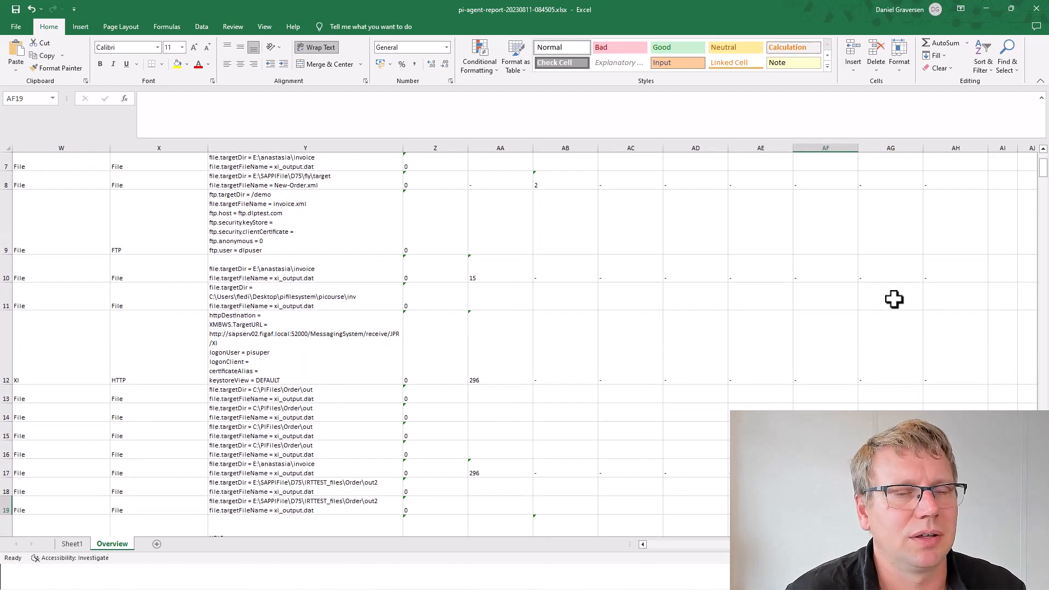
{"action": "key", "text": "Down"}
{"action": "key", "text": "Down"}
{"action": "key", "text": "Down"}
{"action": "key", "text": "Down"}
{"action": "key", "text": "Down"}
{"action": "key", "text": "Down"}
{"action": "key", "text": "Down"}
{"action": "key", "text": "Down"}
{"action": "key", "text": "Down"}
{"action": "key", "text": "Down"}
{"action": "key", "text": "Down"}
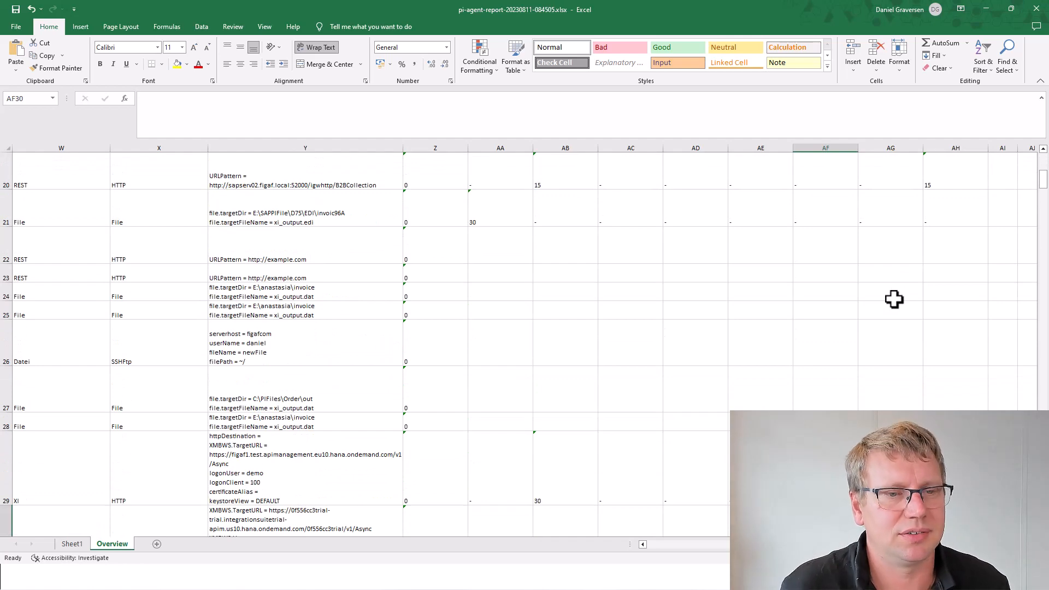
{"action": "key", "text": "alt+Tab"}
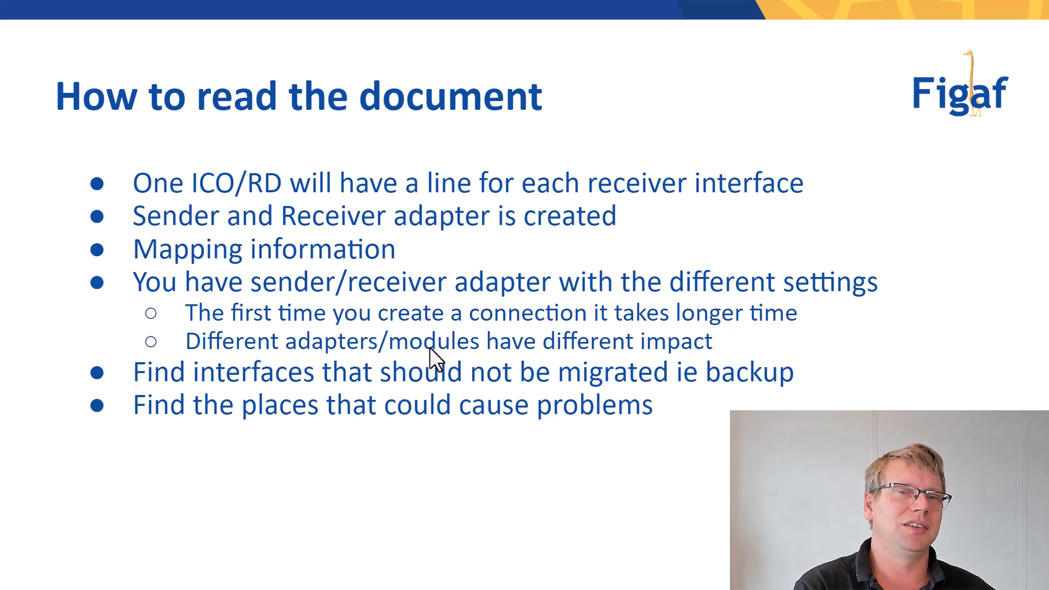
Step: Return to the pi-agent report workbook and show the Sheet1 pivot table
{"action": "key", "text": "alt+Tab"}
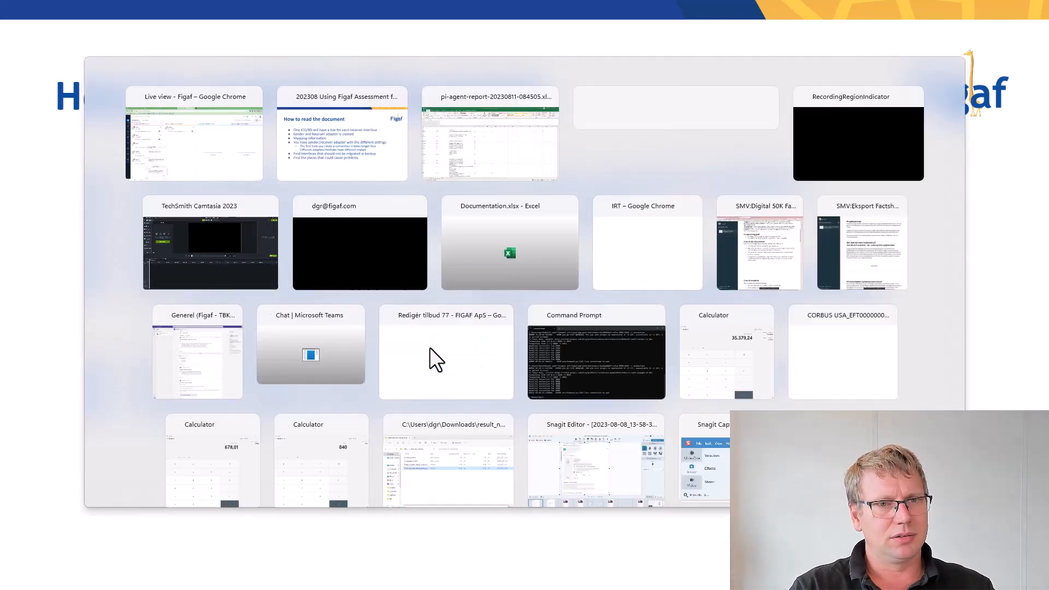
{"action": "key", "text": "Tab"}
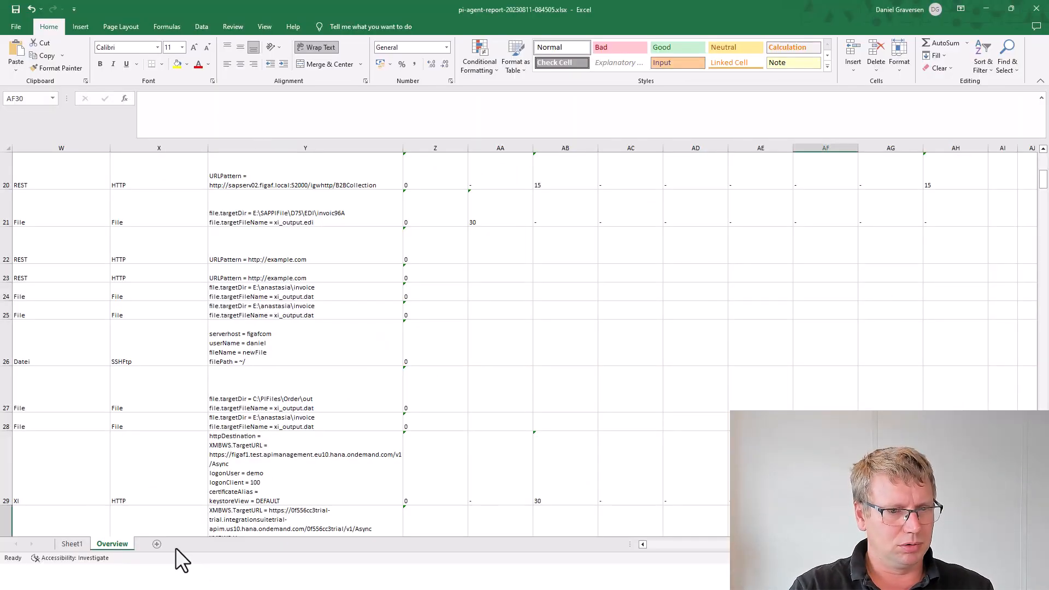
{"action": "left_click", "coordinate": [76, 545]}
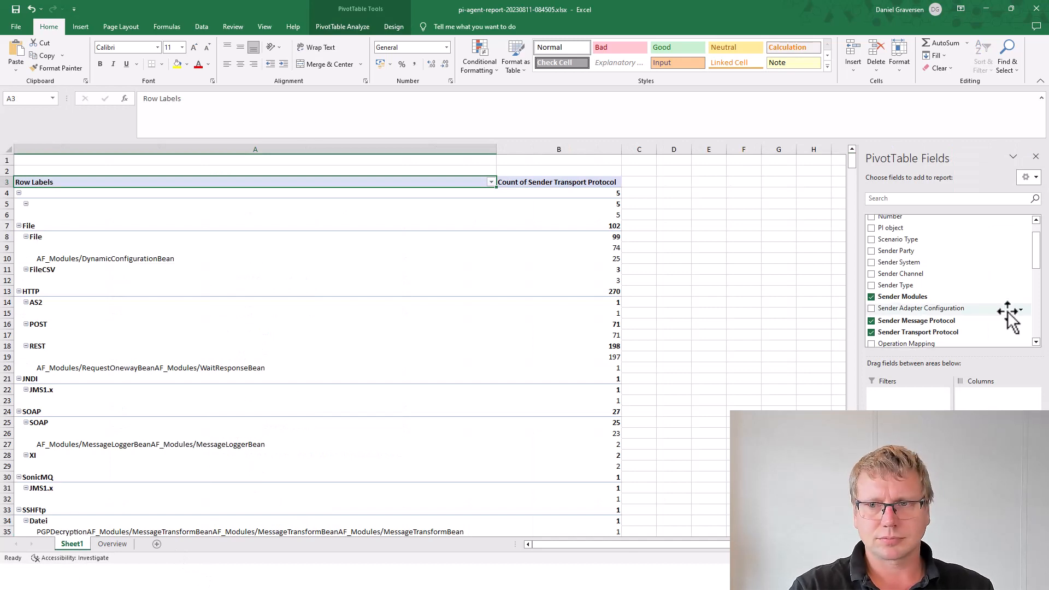
Step: Remove Sender Message Protocol and Sender Transport Protocol, then inspect DynamicConfigurationBean and EdifactConverterModule entries
{"action": "left_click", "coordinate": [907, 297]}
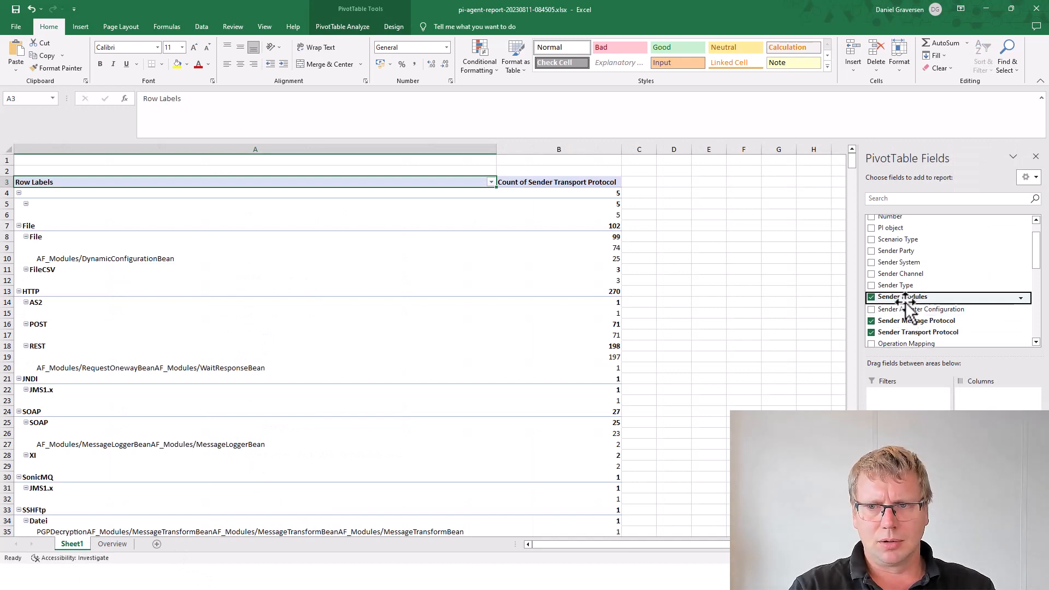
{"action": "left_click", "coordinate": [905, 320]}
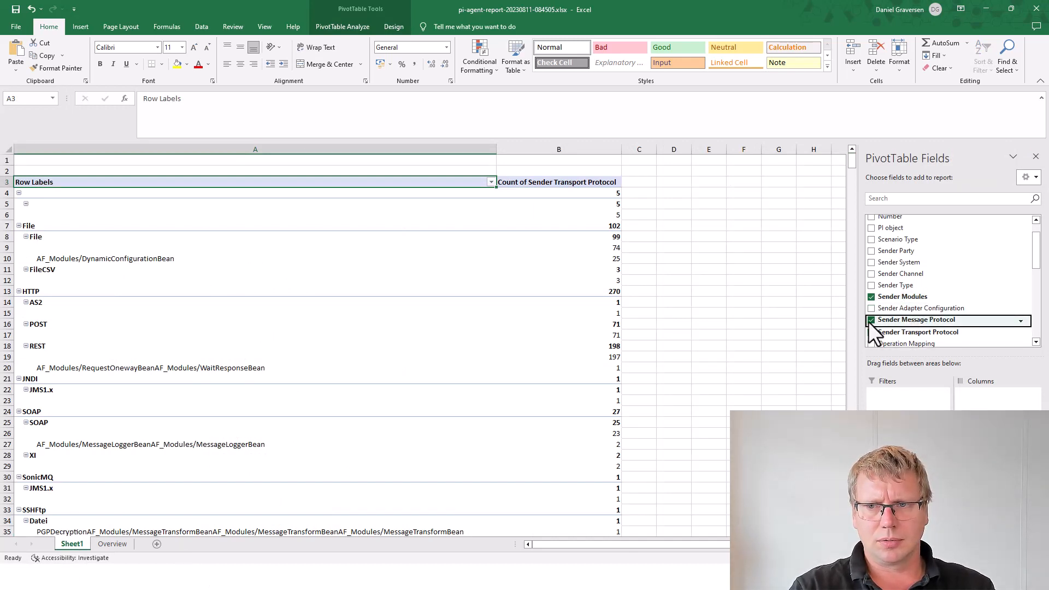
{"action": "left_click", "coordinate": [870, 321]}
{"action": "left_click", "coordinate": [872, 331]}
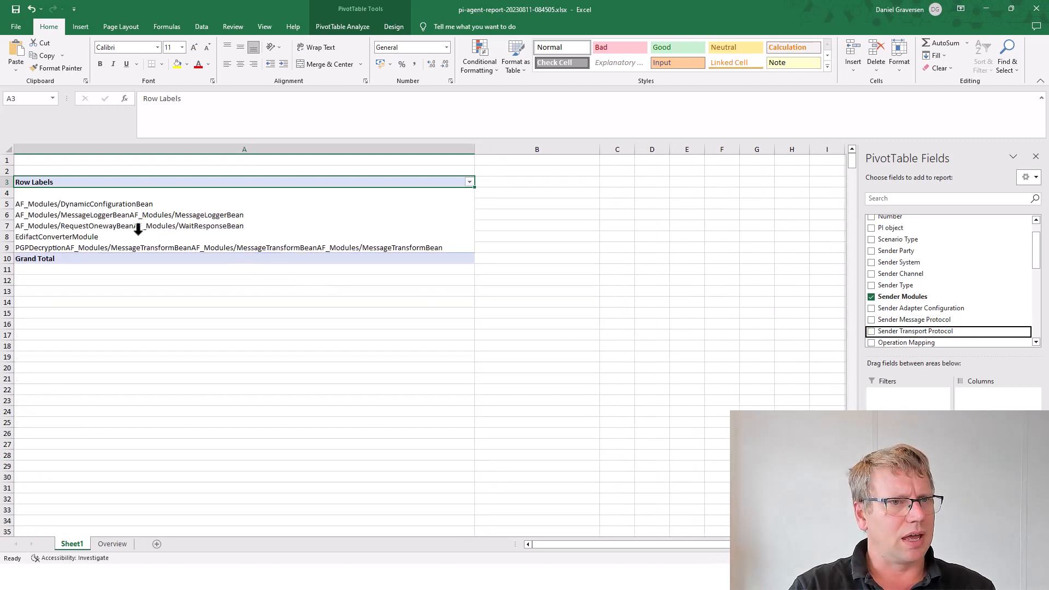
{"action": "left_click", "coordinate": [129, 206]}
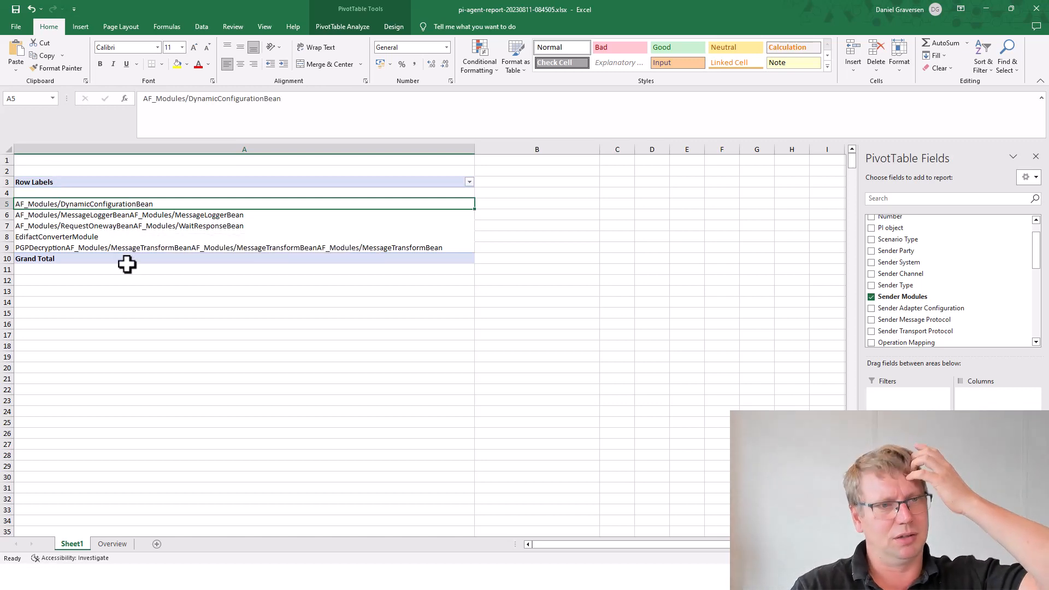
{"action": "left_click", "coordinate": [56, 234]}
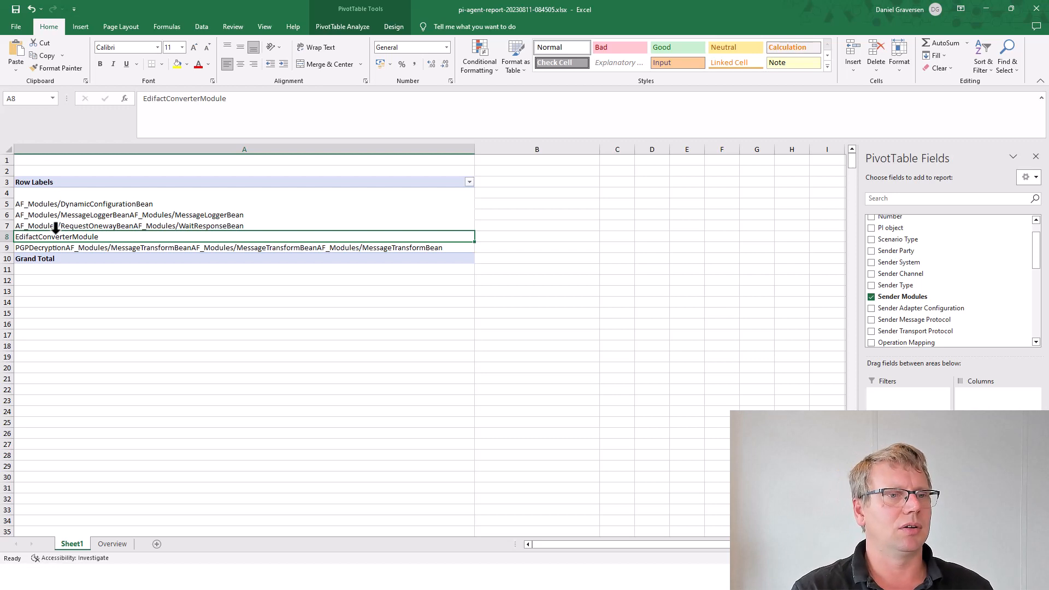
{"action": "left_click", "coordinate": [88, 216]}
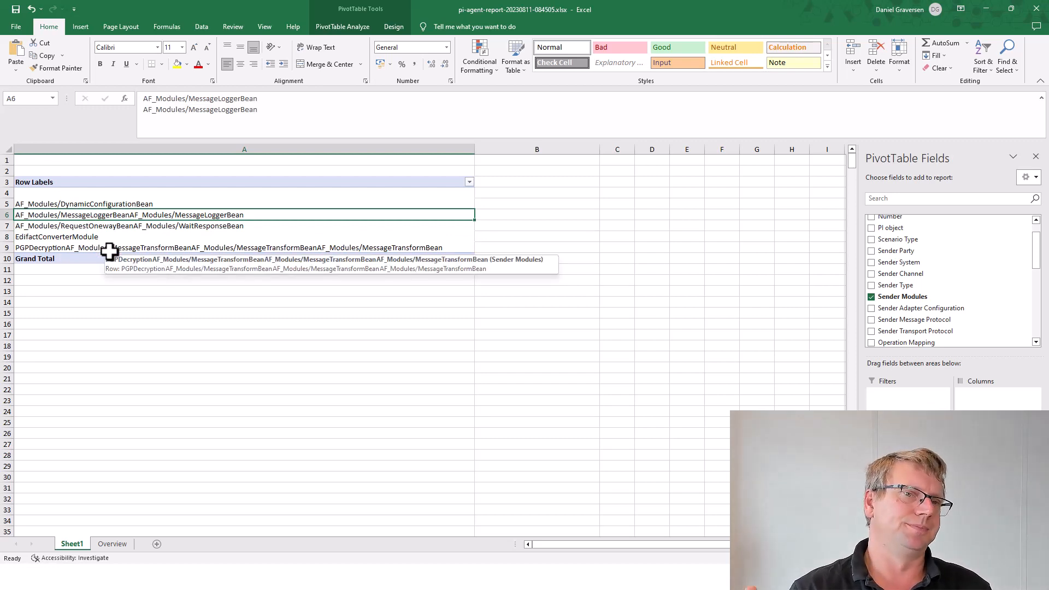
{"action": "left_click", "coordinate": [221, 99]}
{"action": "left_click", "coordinate": [223, 124]}
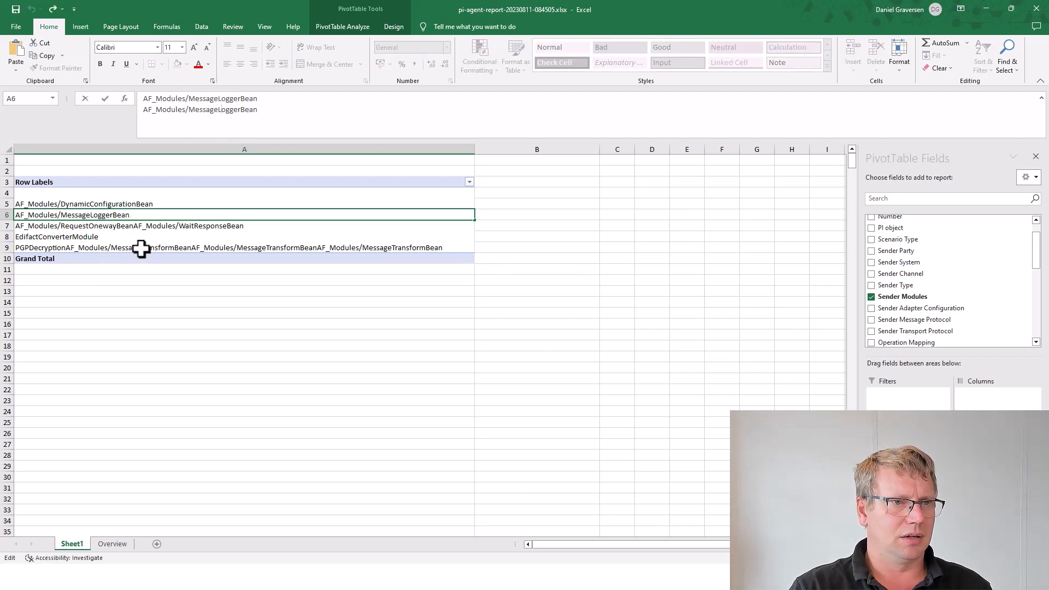
{"action": "left_click", "coordinate": [113, 247]}
{"action": "left_click", "coordinate": [110, 238]}
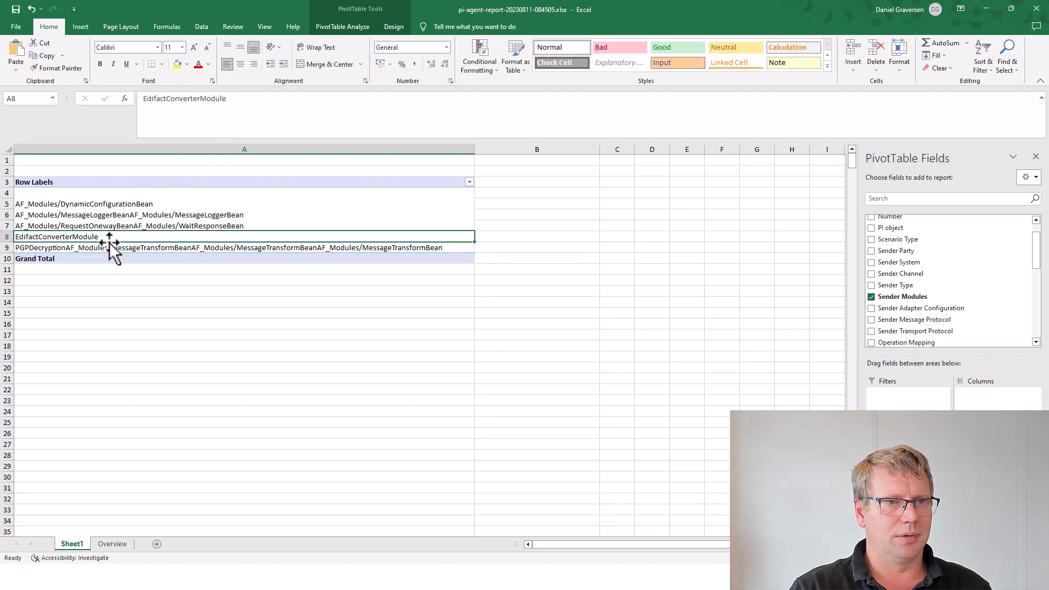
{"action": "left_click", "coordinate": [108, 247]}
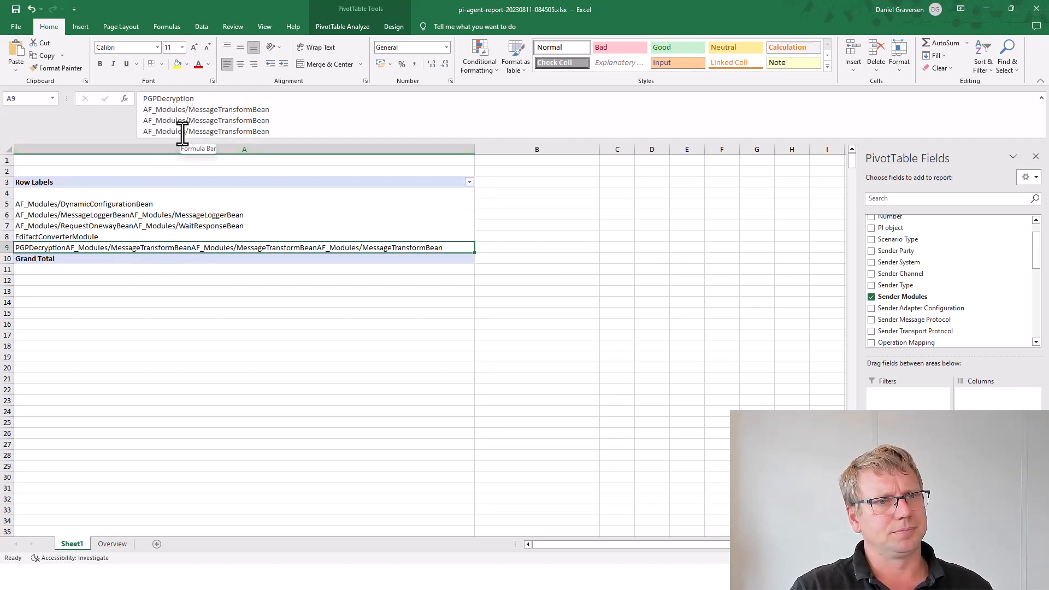
{"action": "left_click", "coordinate": [98, 237]}
{"action": "left_click", "coordinate": [110, 214]}
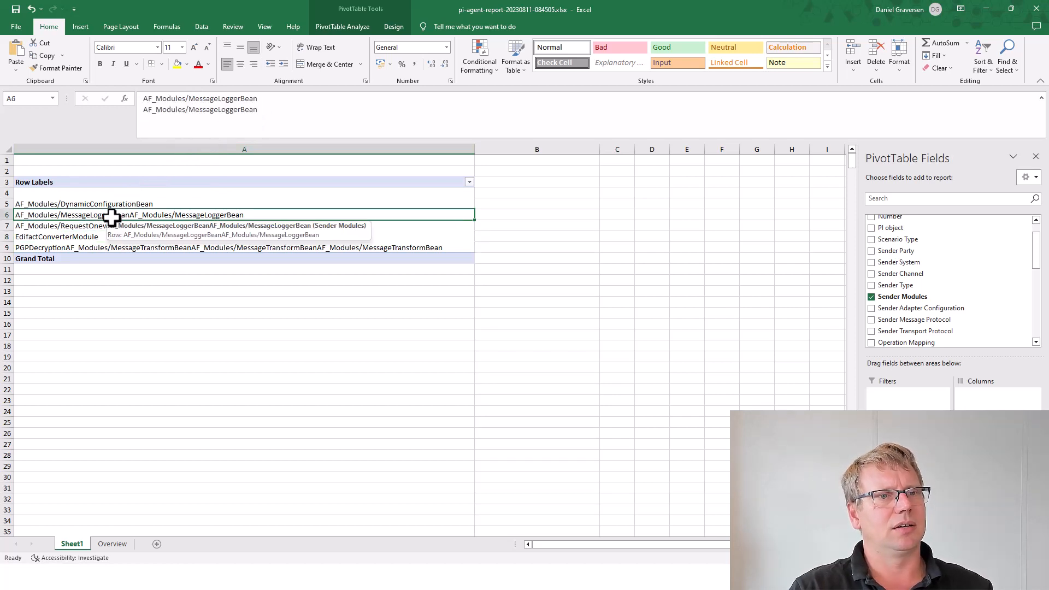
{"action": "left_click", "coordinate": [106, 204]}
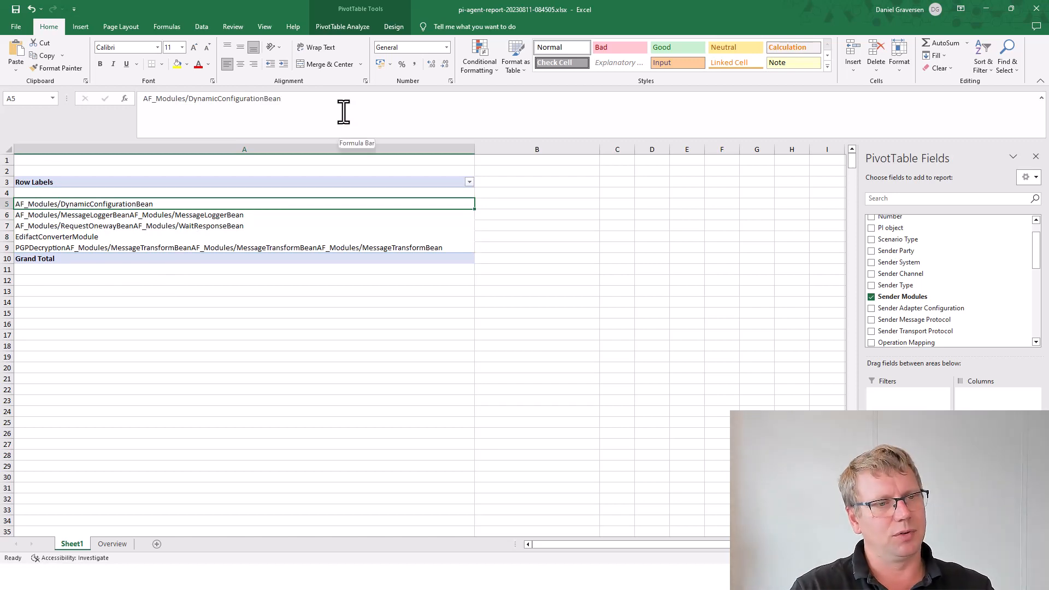
{"action": "key", "text": "alt"}
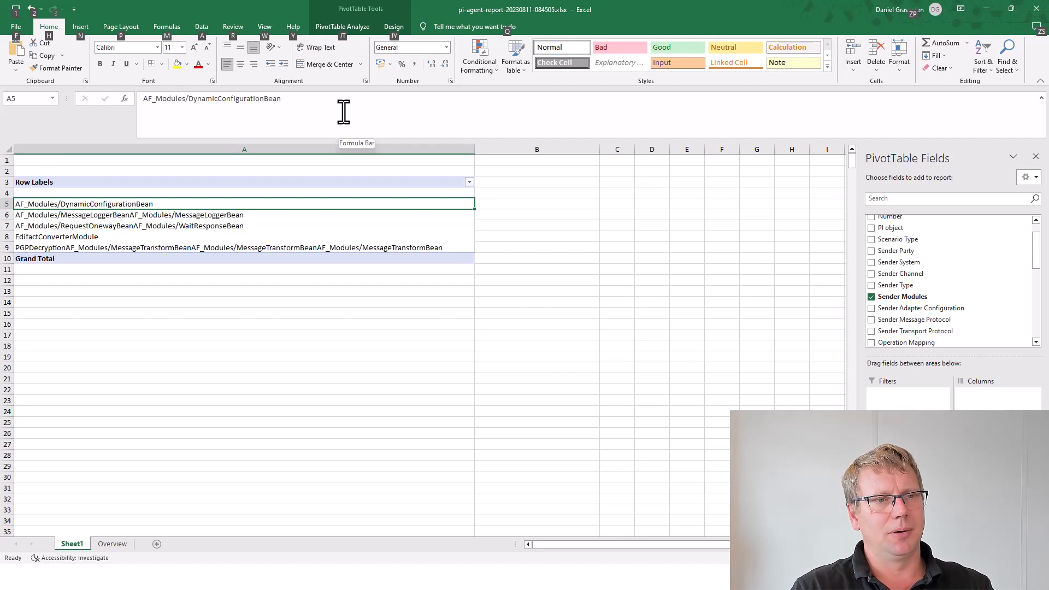
Step: Add Receiver Modules under sender modules, then advance the slideshow to 'The interfaces where you cannot migrate 1:1'
{"action": "scroll", "coordinate": [946, 335], "scroll_direction": "down", "scroll_amount": 3}
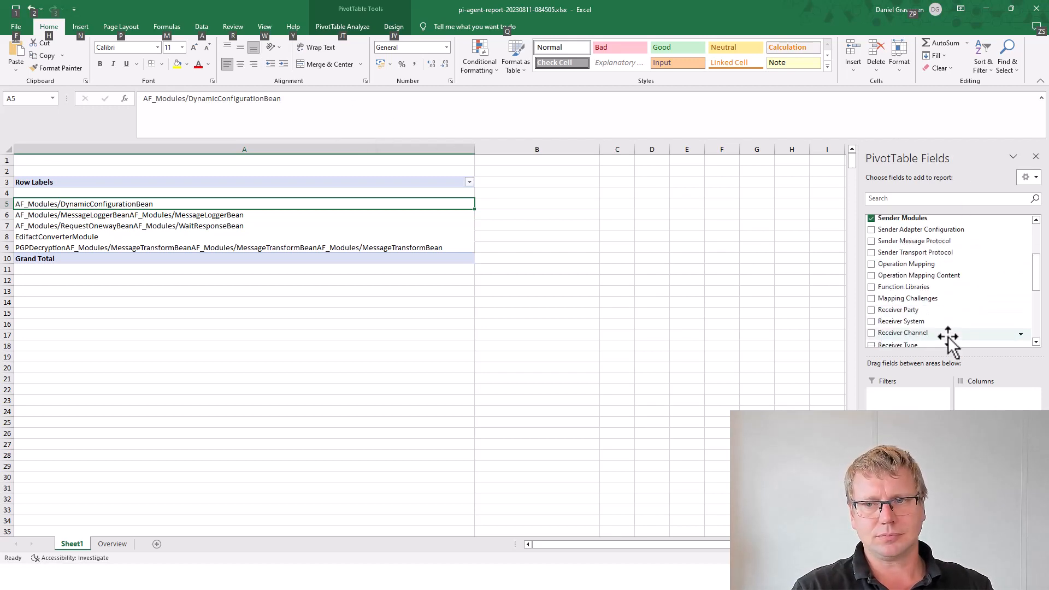
{"action": "left_click", "coordinate": [872, 330]}
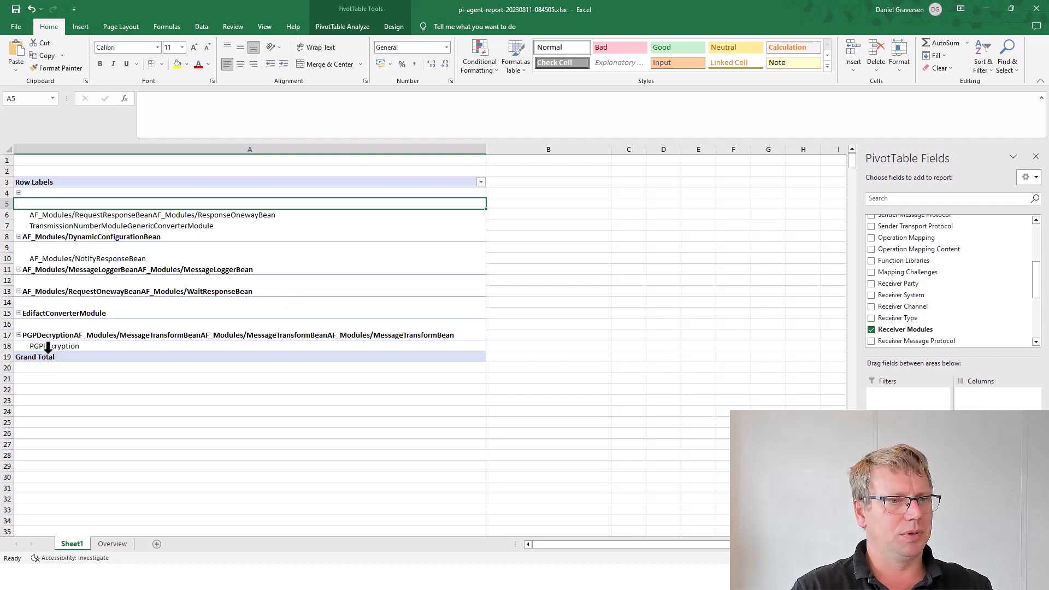
{"action": "key", "text": "alt+Tab"}
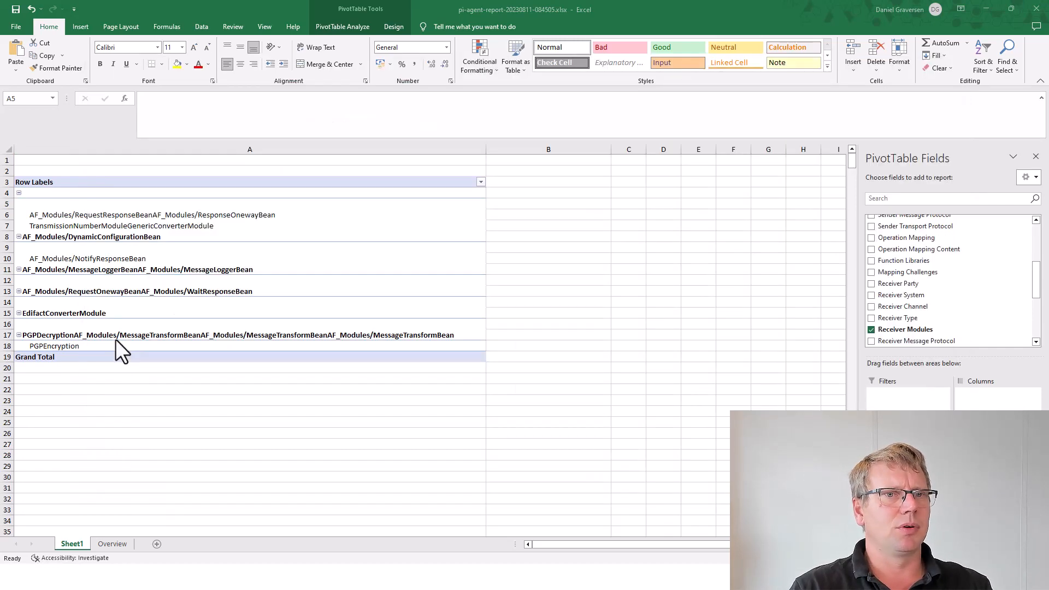
{"action": "key", "text": "alt+Tab"}
{"action": "key", "text": "alt+Tab"}
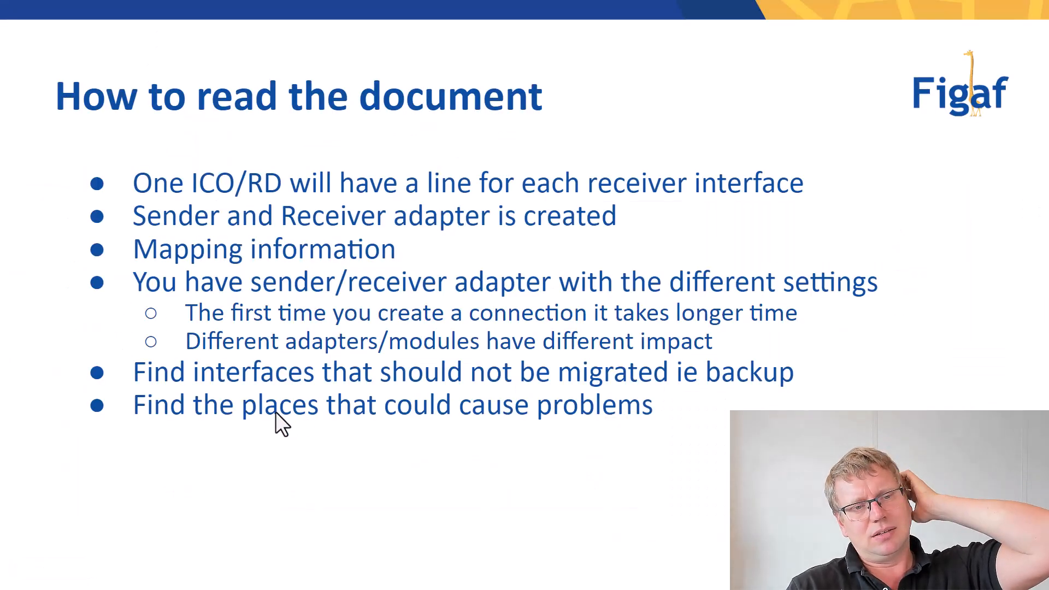
{"action": "left_click", "coordinate": [320, 391]}
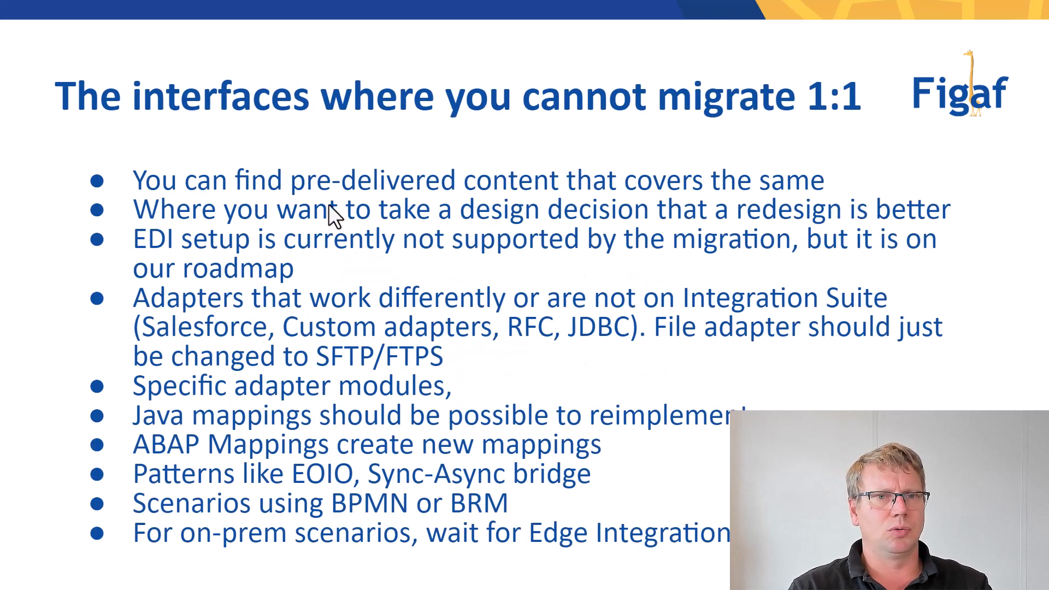